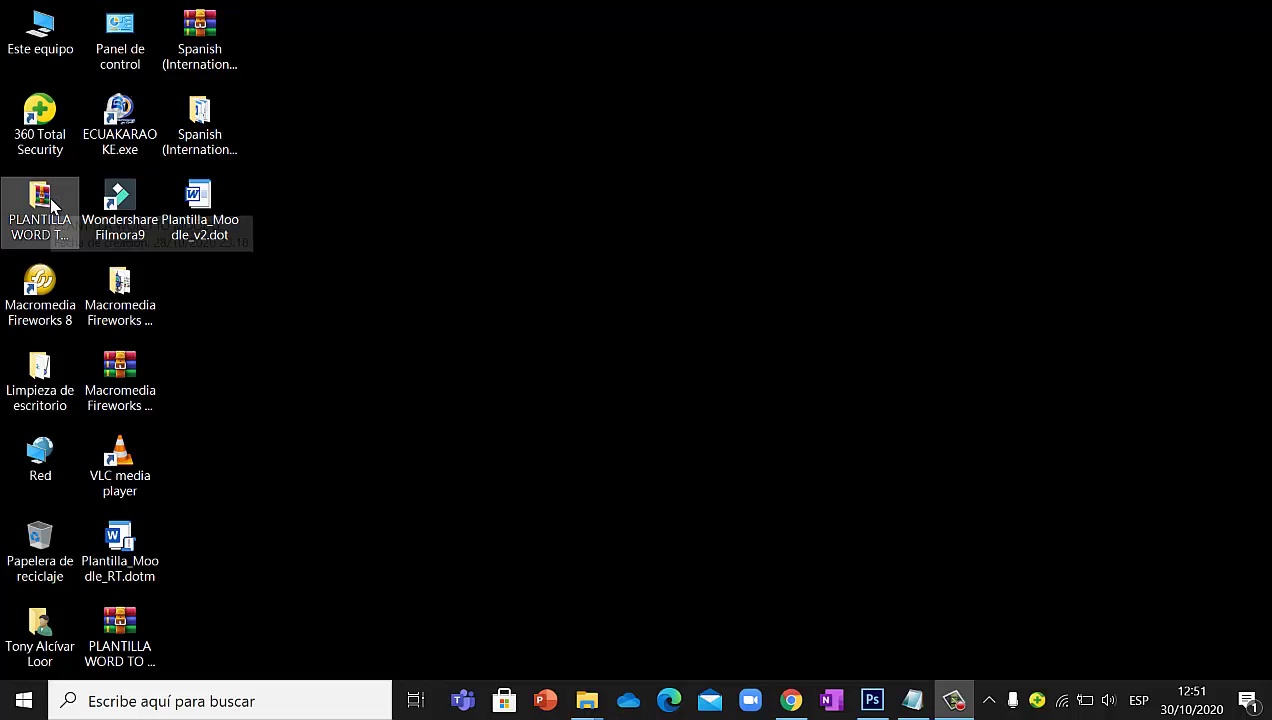
Open the PLANTILLA WORD TO MOODLE folder and extract GENERAR BANCO DE PREGUNTAS XML CON WORD PARA MOODLE.rar into a folder of the same name
double_click(75, 226)
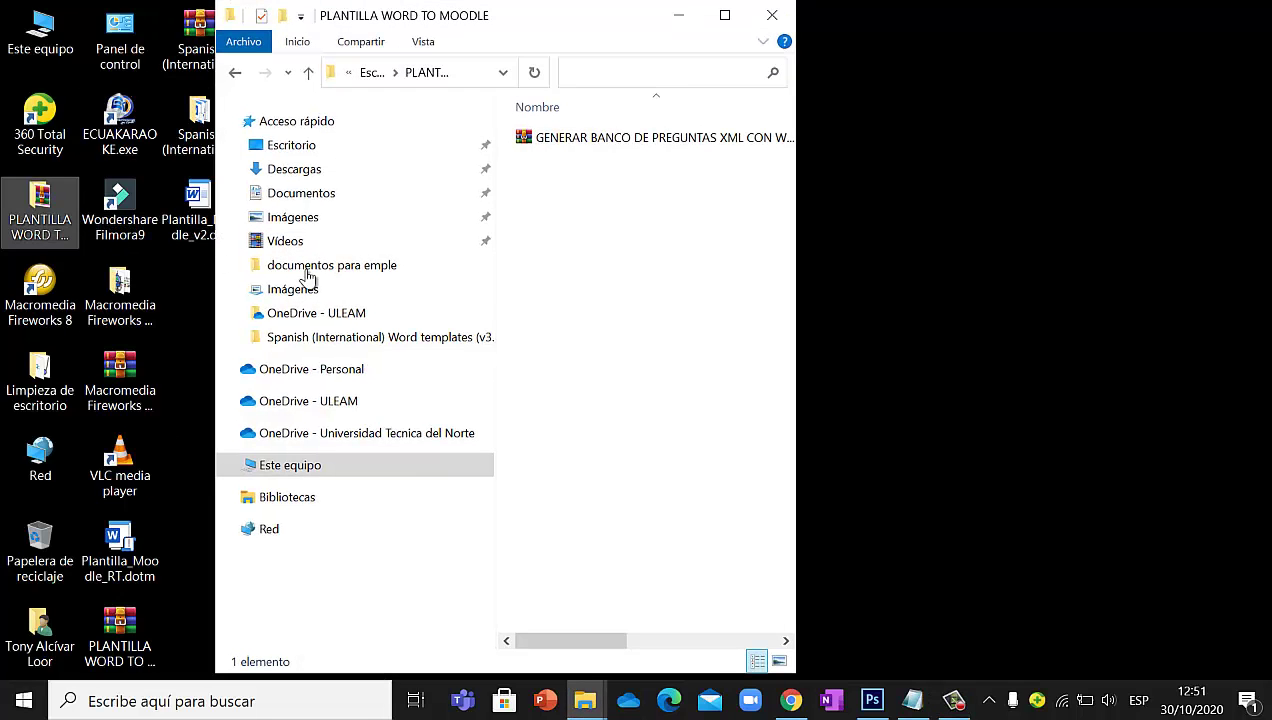
left_click(724, 15)
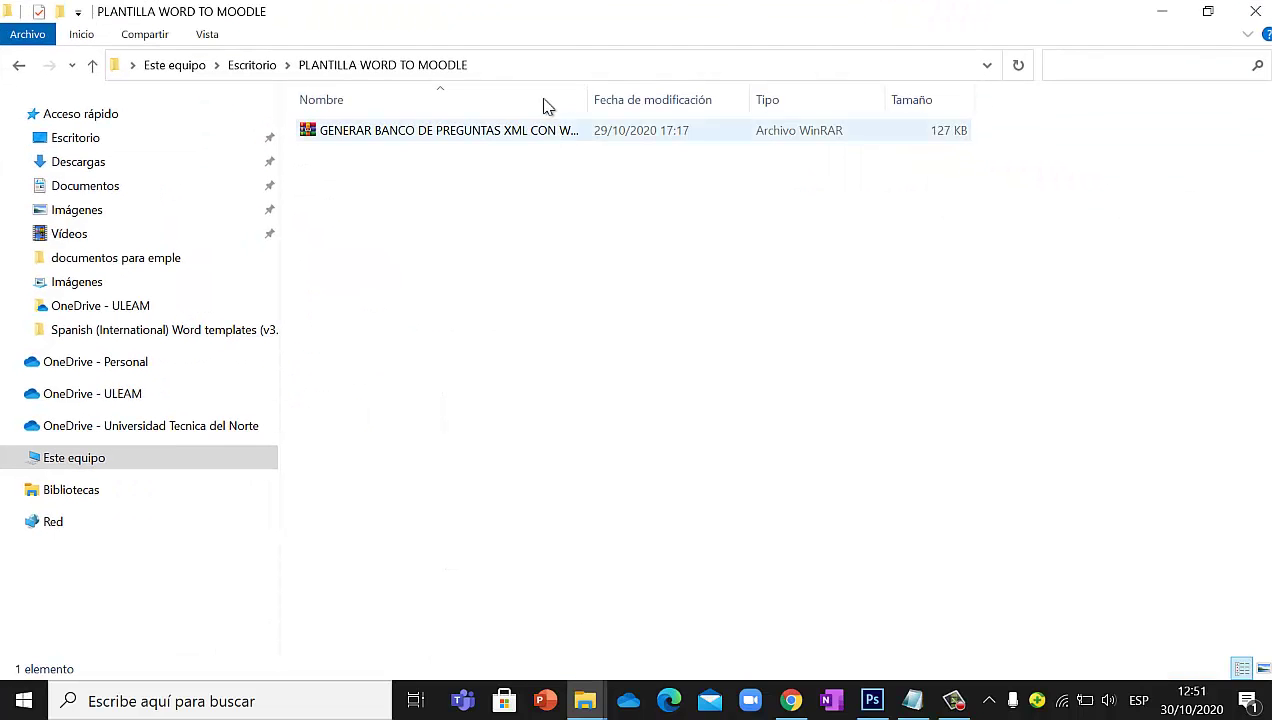
left_click_drag(611, 94, 724, 100)
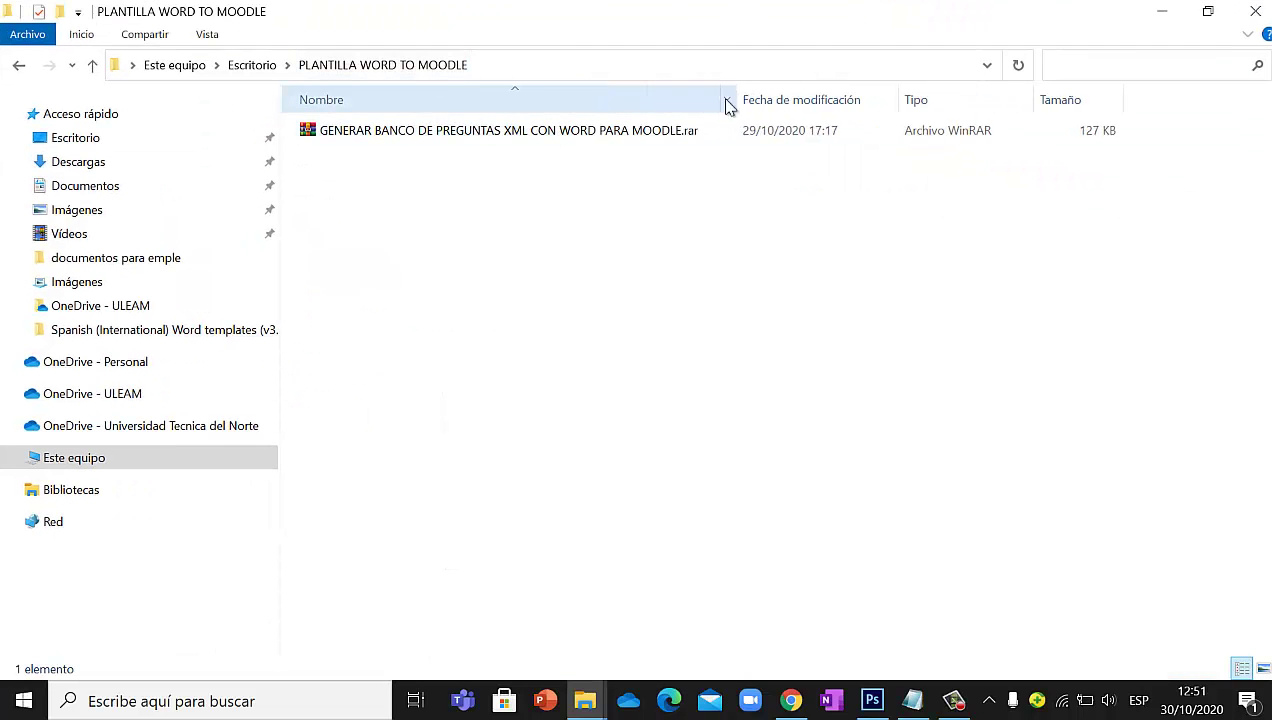
right_click(637, 140)
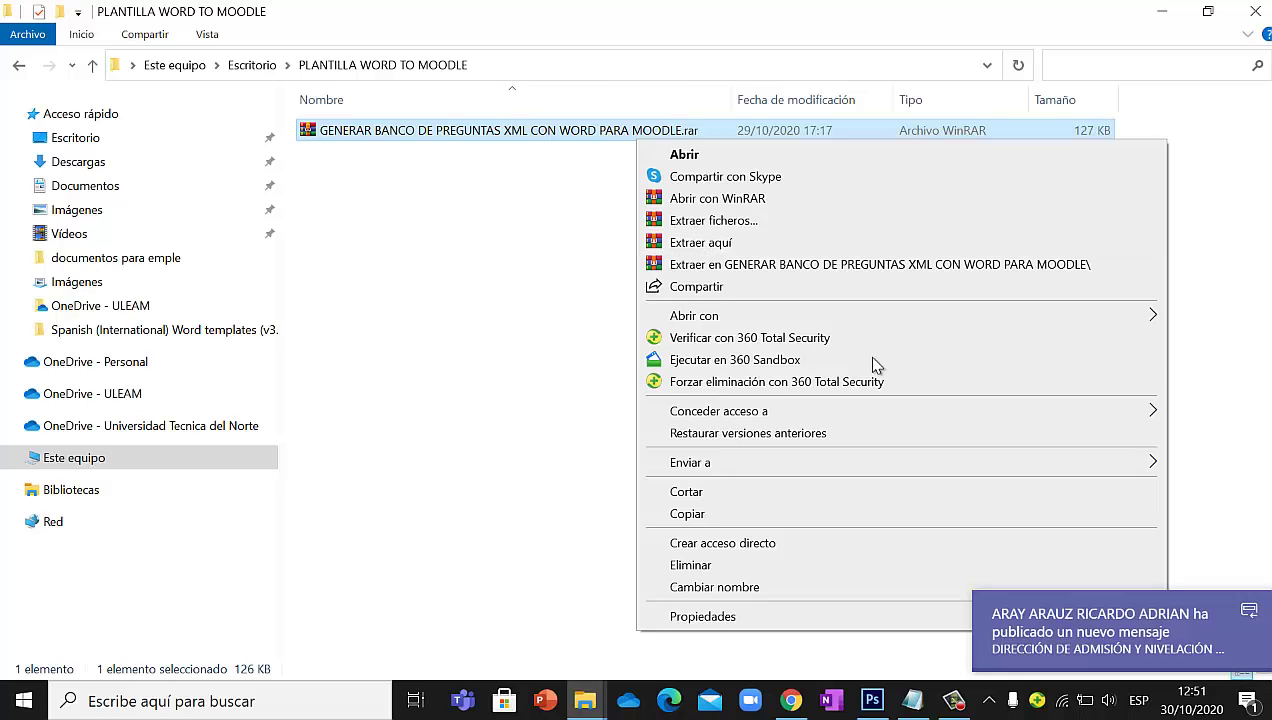
left_click(863, 216)
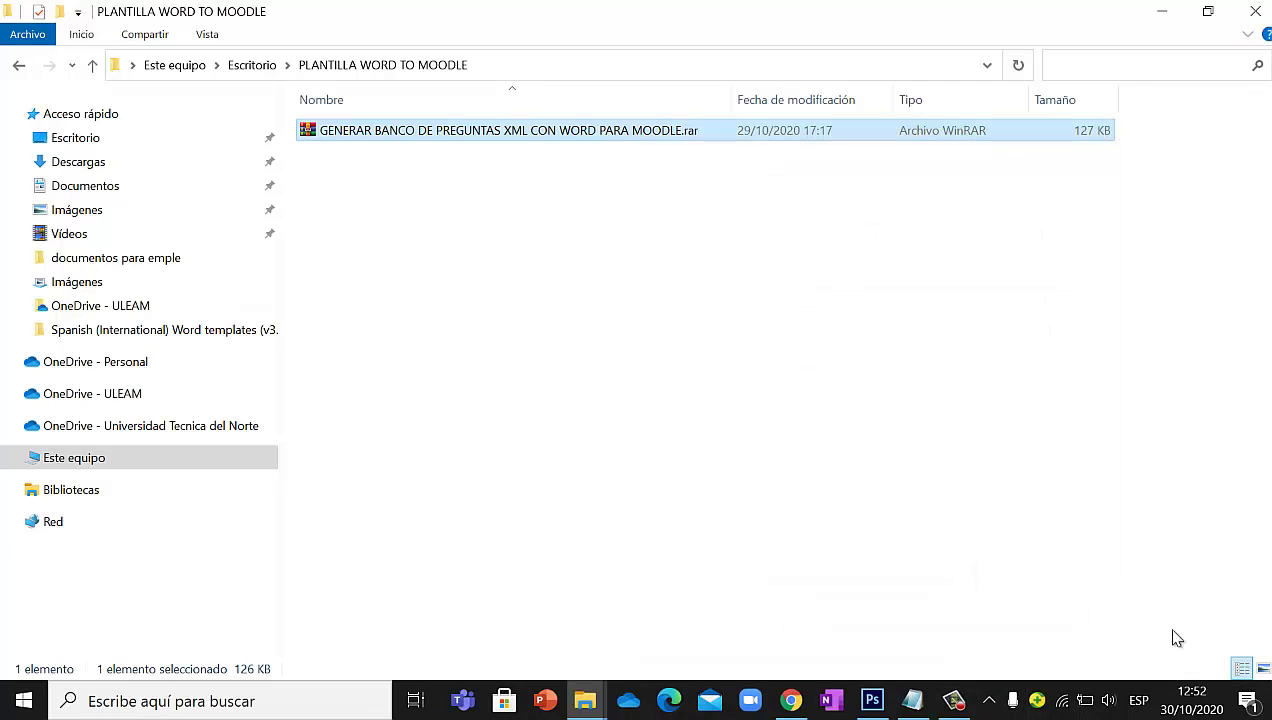
right_click(548, 138)
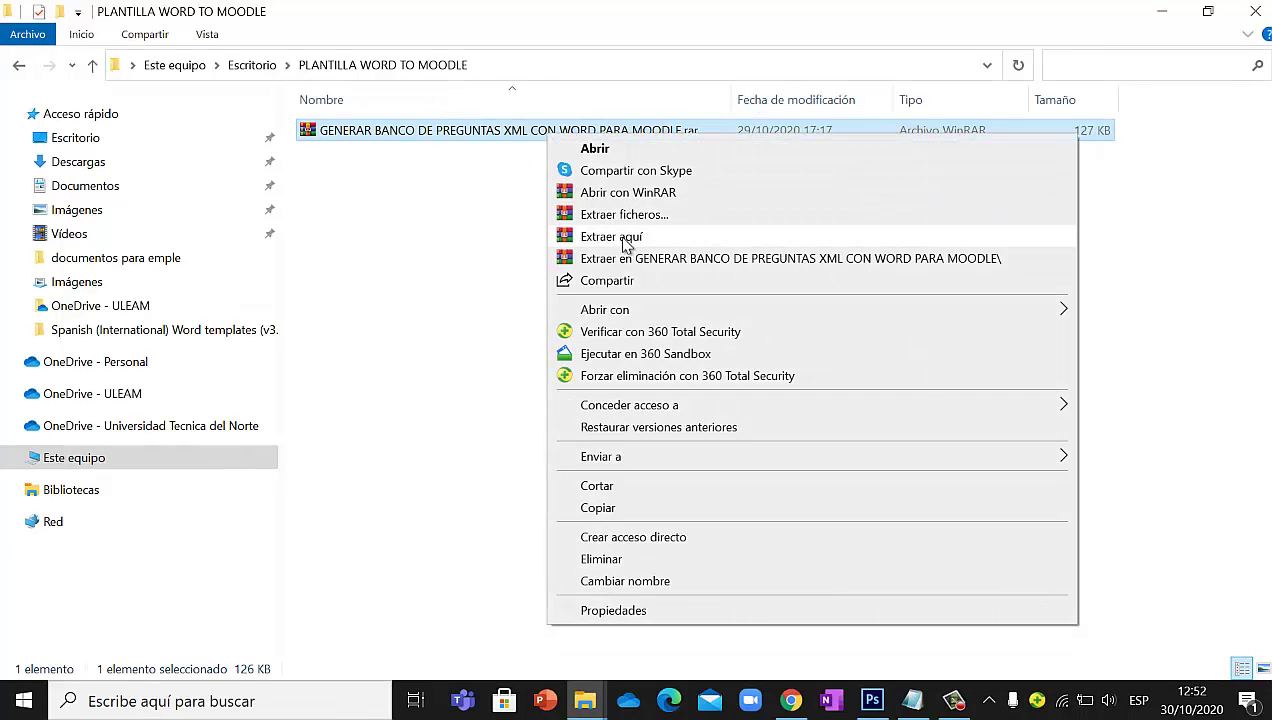
left_click(652, 261)
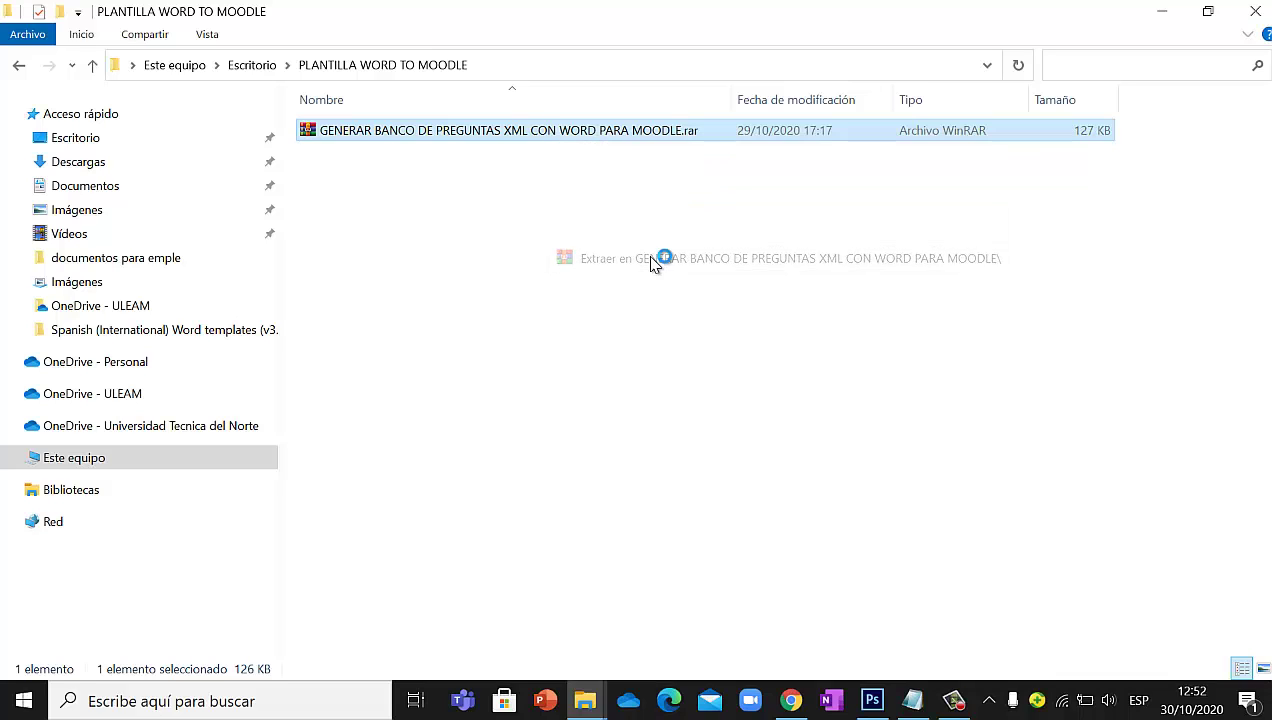
Rename the subfolder inside the extracted GENERAR BANCO DE PREGUNTAS XML CON WORD PARA MOODLE folder as PLANTILLA
double_click(524, 131)
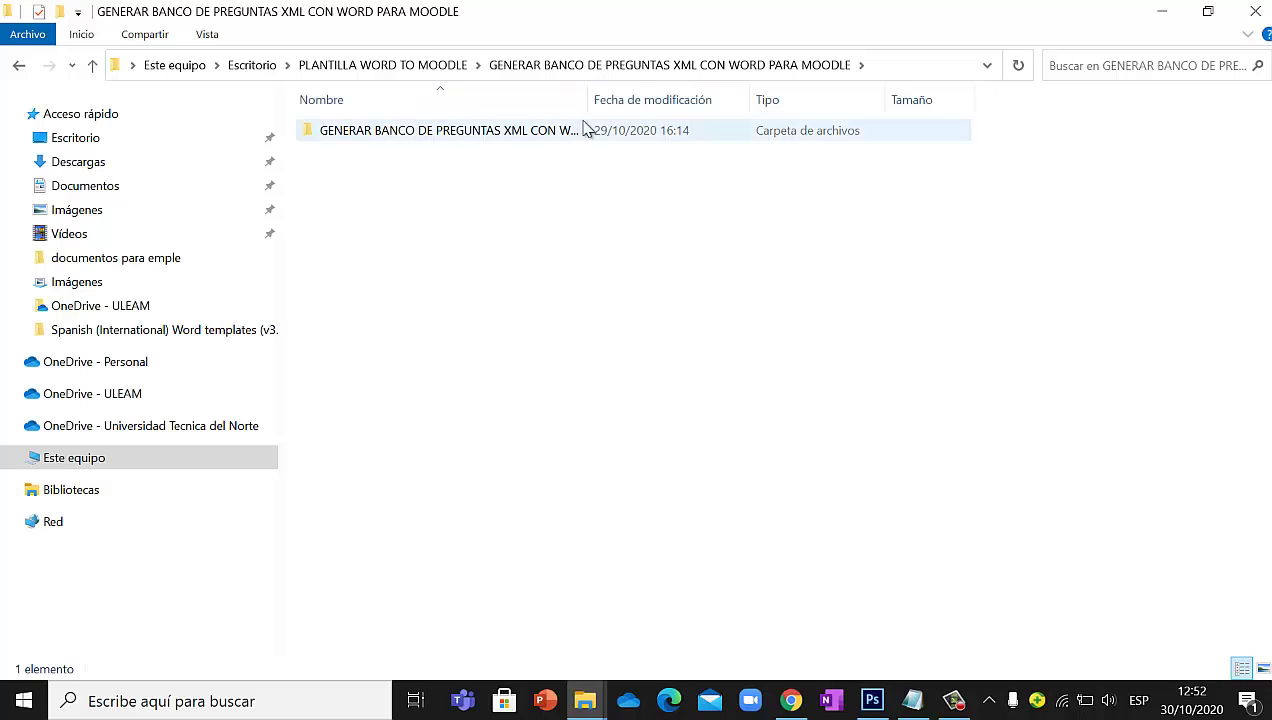
left_click_drag(588, 99, 677, 99)
right_click(616, 131)
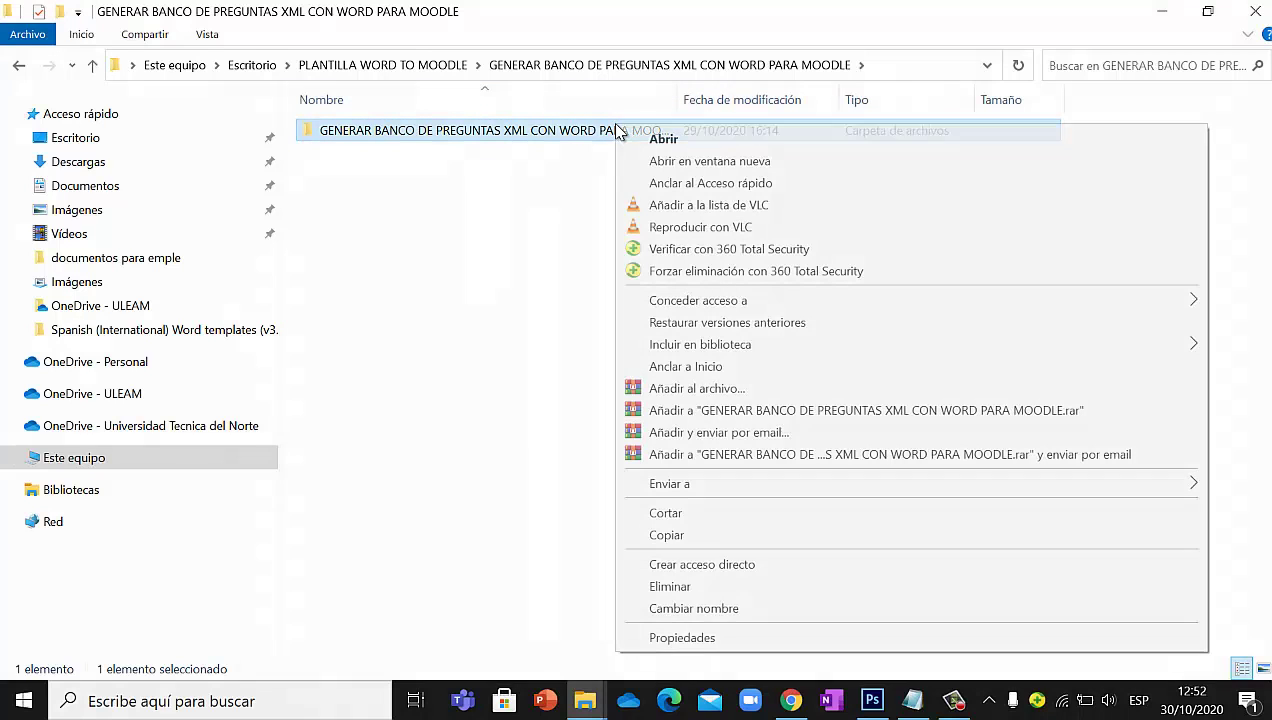
left_click(726, 610)
type("PL")
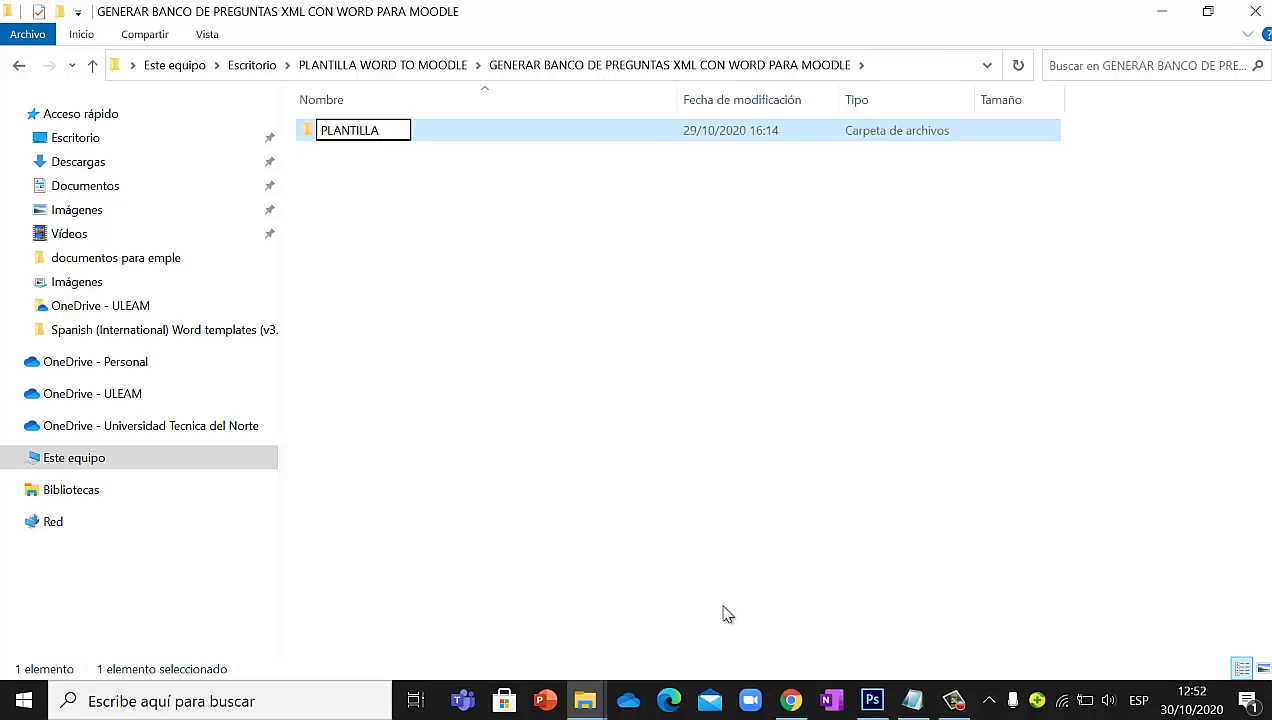
type("ANTILLA")
key("Return")
Check the contents of the PLANTILLA folder and paste the folder onto the desktop
double_click(568, 137)
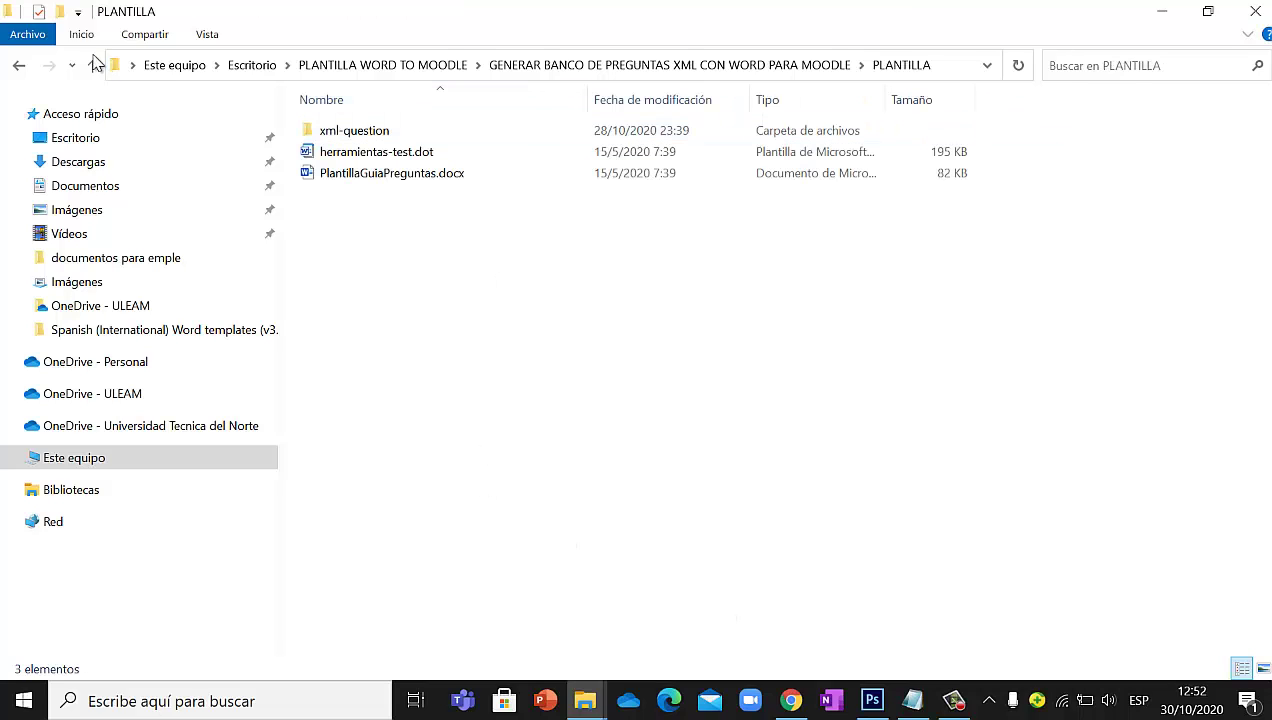
left_click(19, 65)
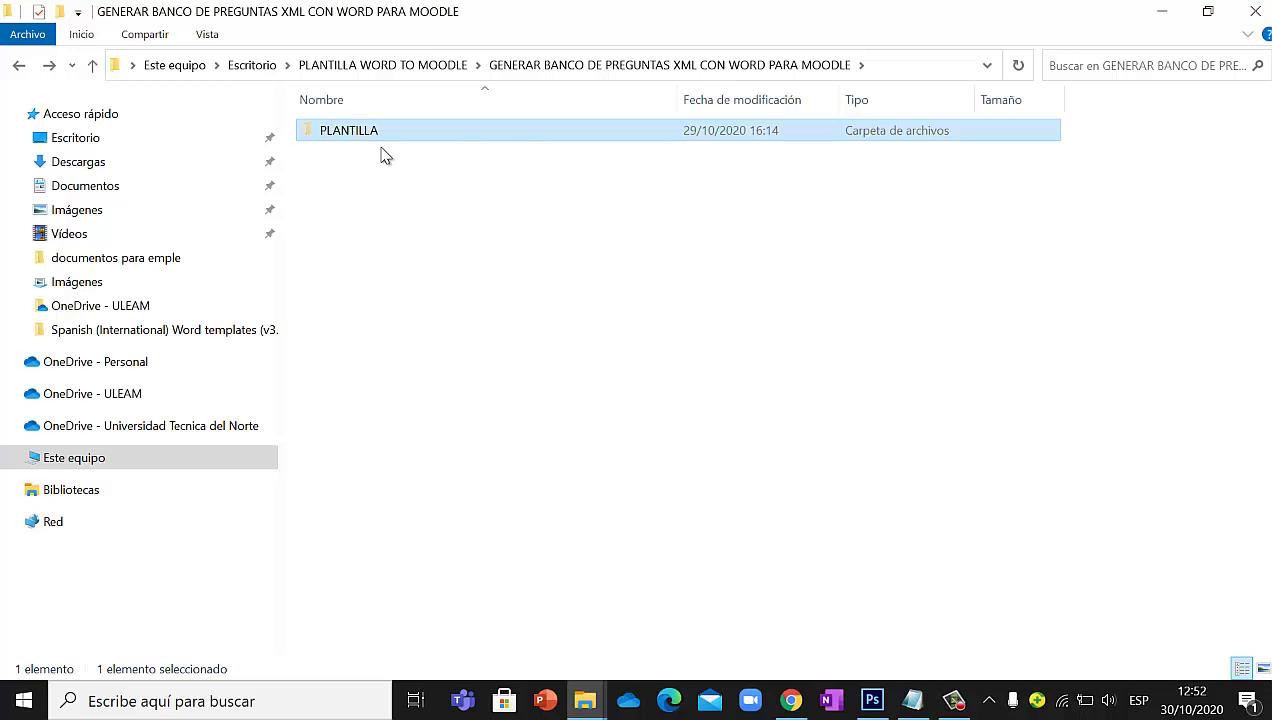
left_click(1254, 11)
left_click(274, 302)
key("ctrl+v")
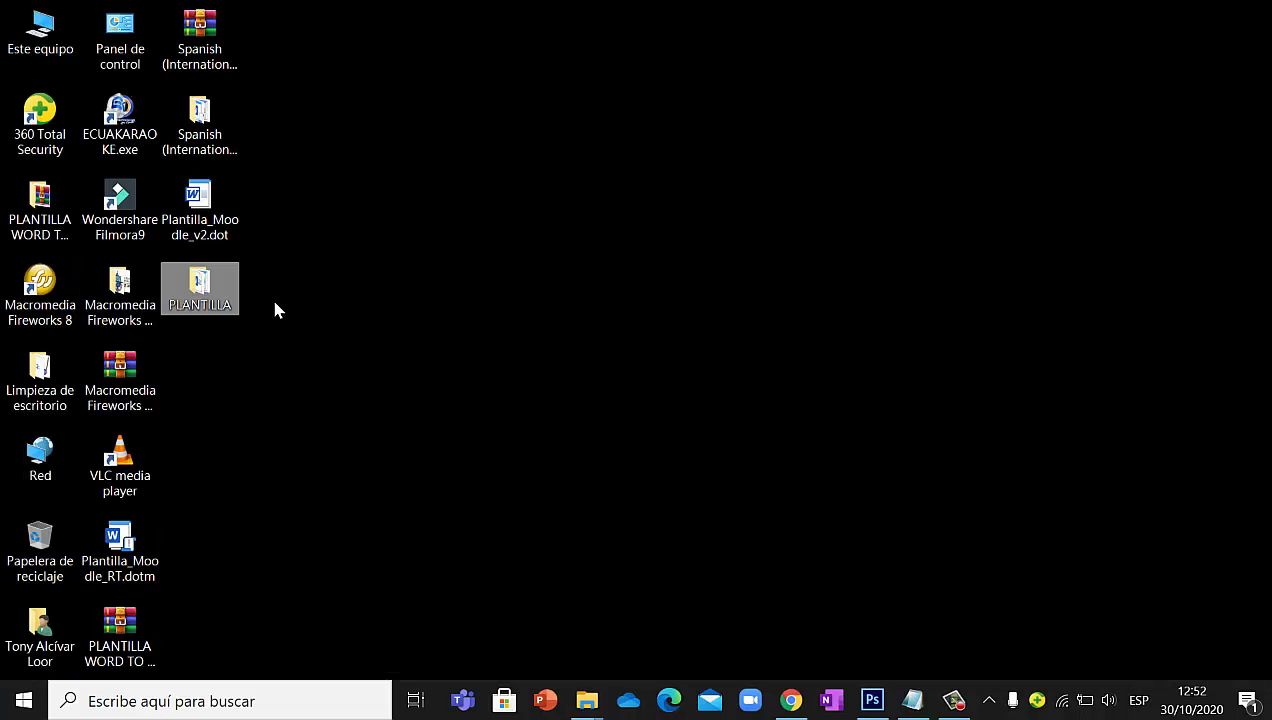
Examine the desktop's PLANTILLA folder: the xml-question subfolder, herramientas-test.dot and PlantillaGuiaPreguntas.docx
double_click(227, 303)
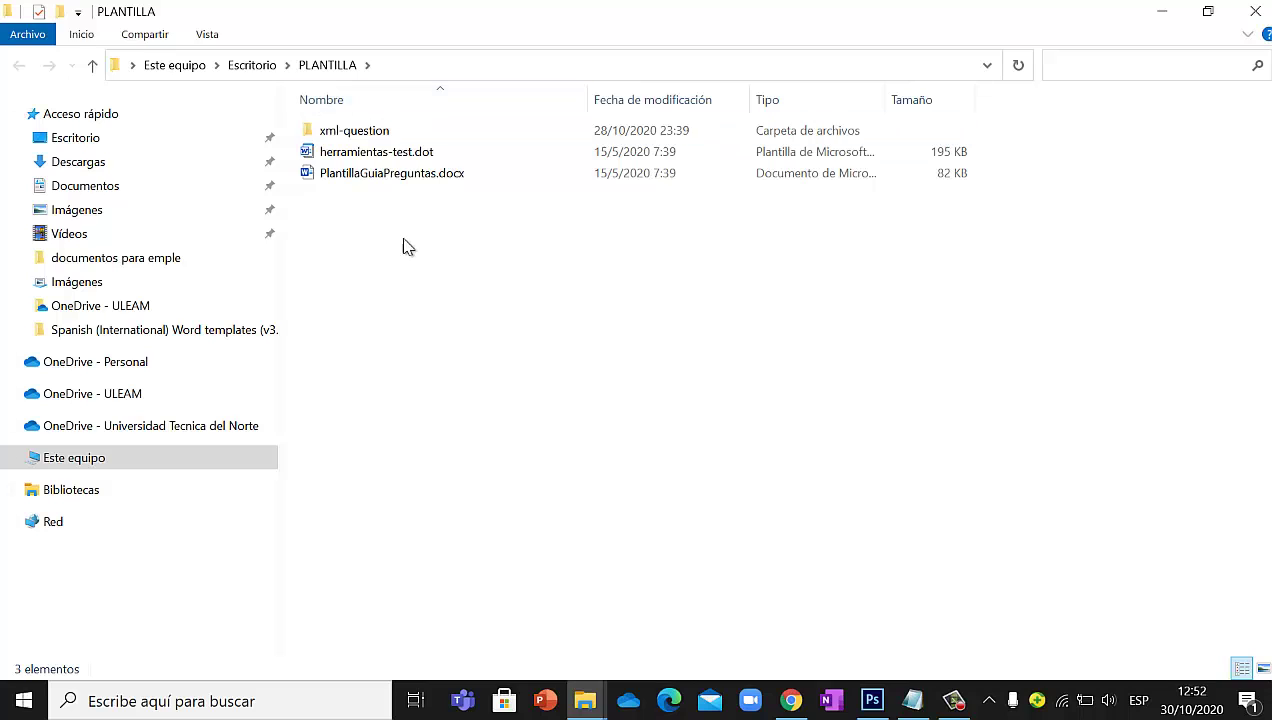
left_click_drag(385, 247, 418, 155)
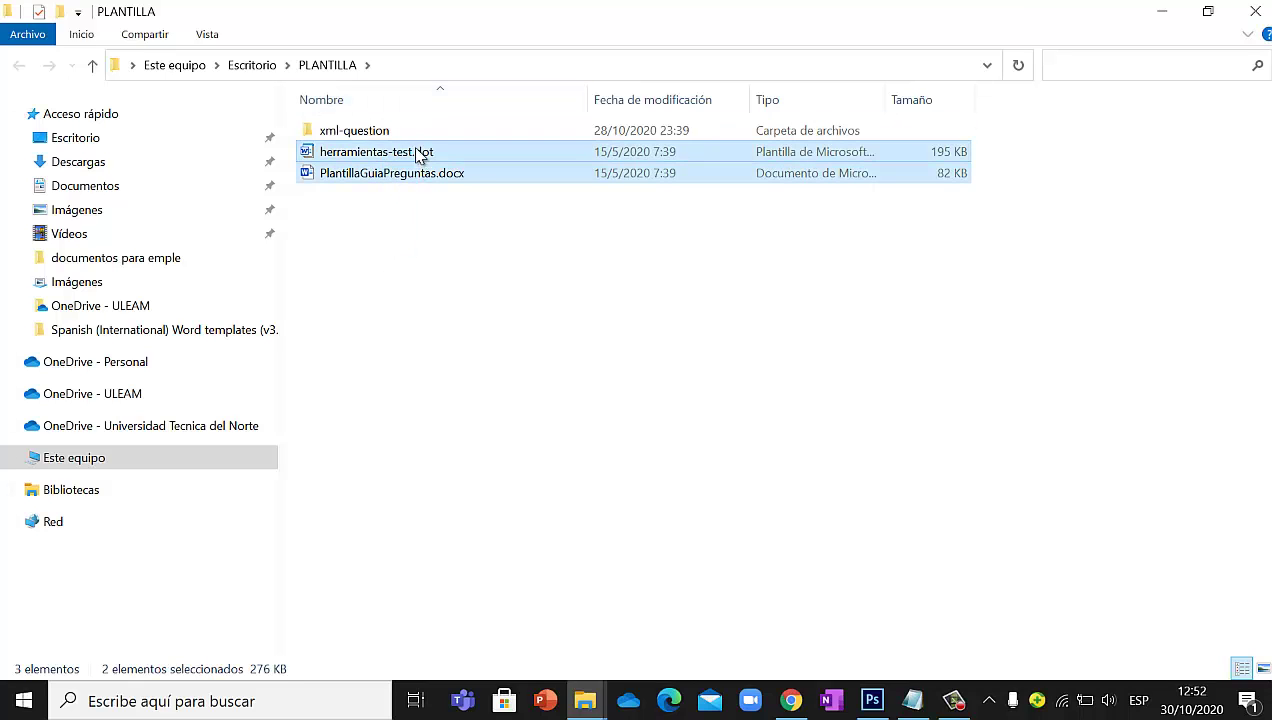
left_click(414, 134)
double_click(414, 134)
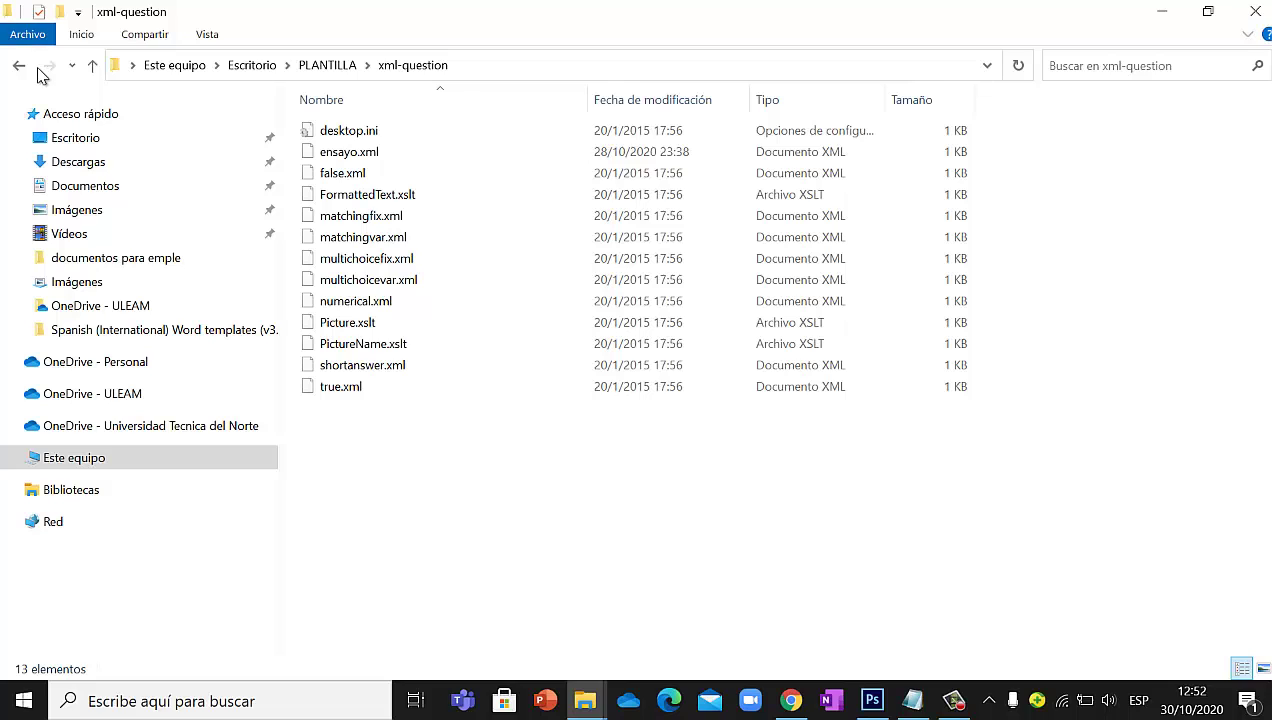
key("alt+Left")
left_click_drag(430, 212, 440, 162)
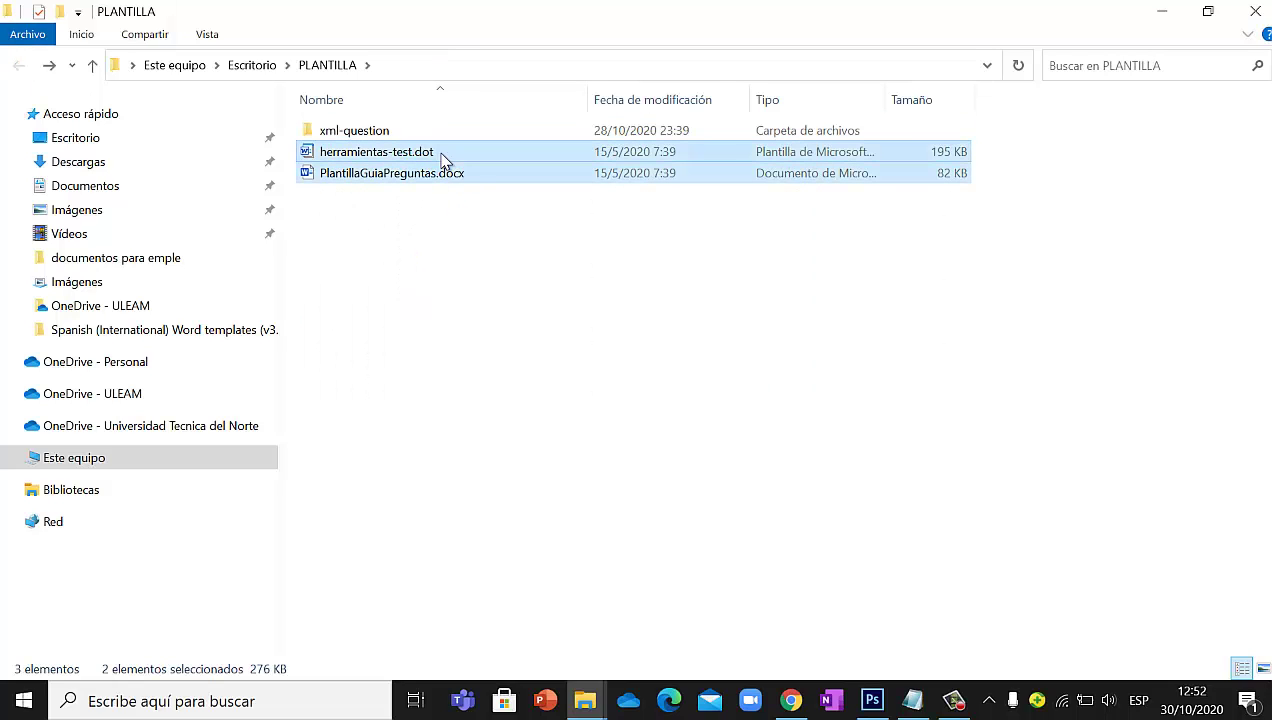
left_click(454, 178)
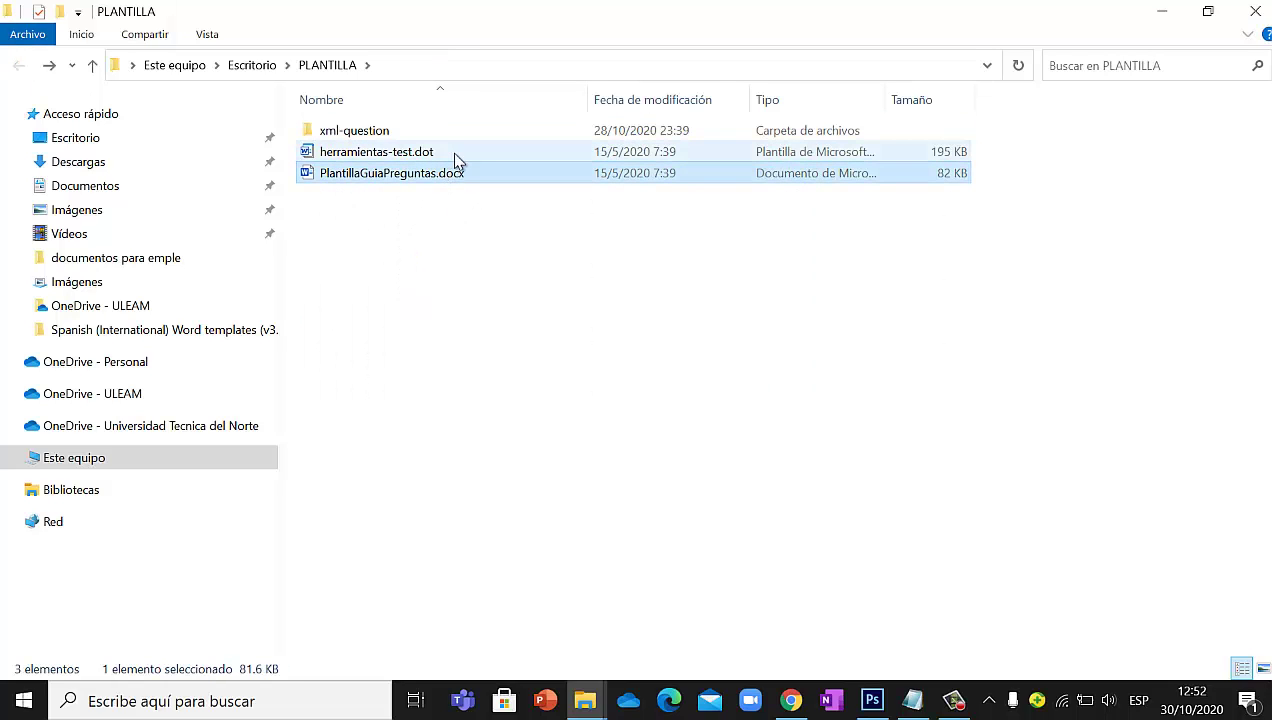
left_click(456, 155)
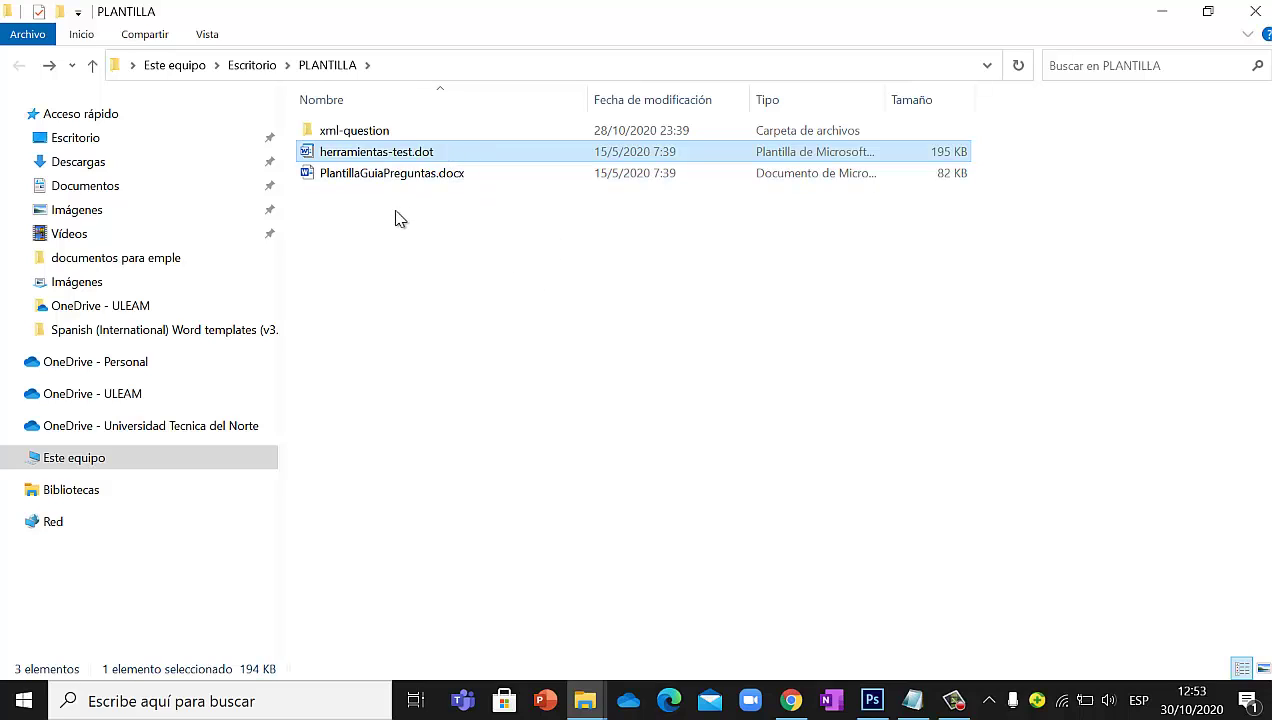
left_click(386, 179)
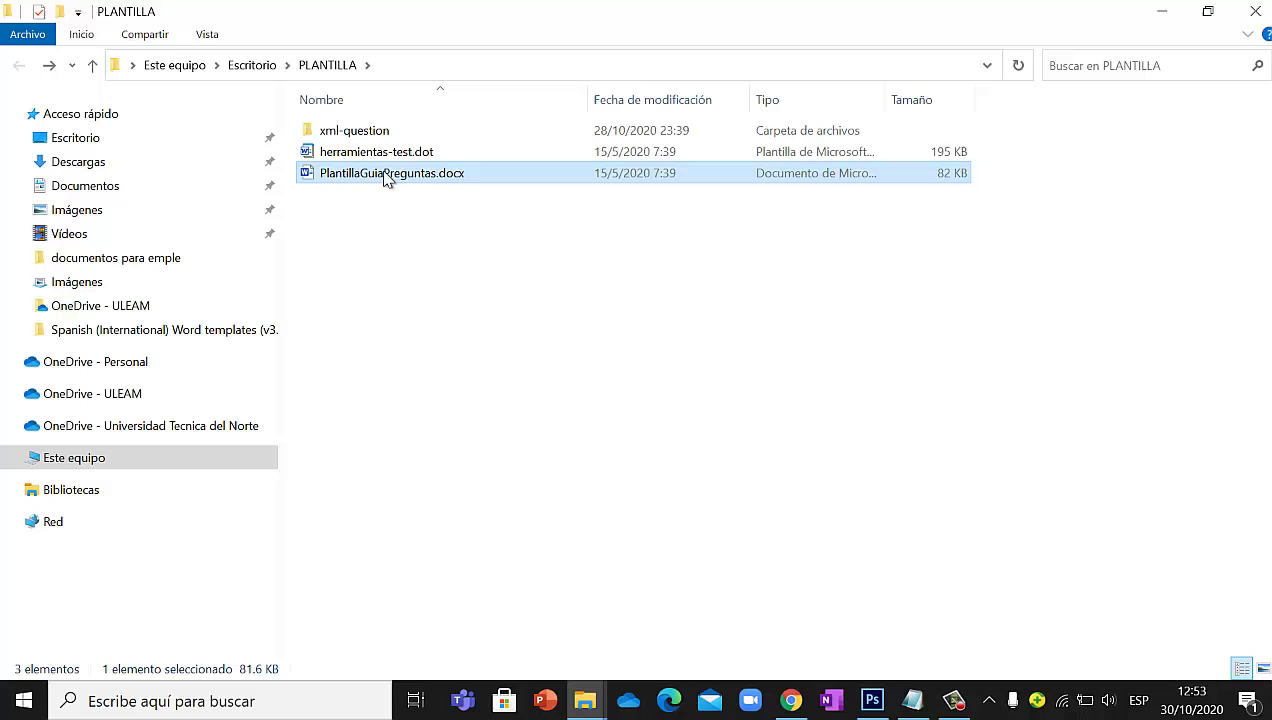
Open PlantillaGuiaPreguntas.docx in Word, enable its macros and bring up the Moodle Quiz tools
double_click(459, 176)
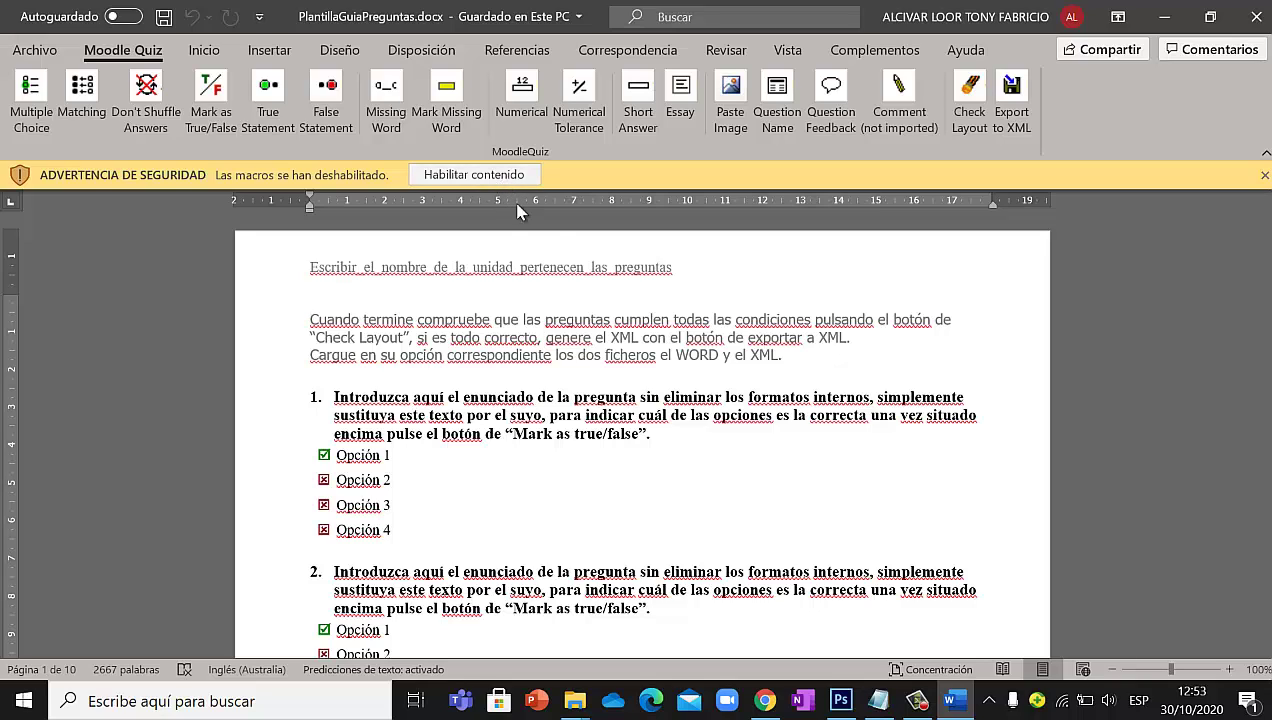
left_click(498, 175)
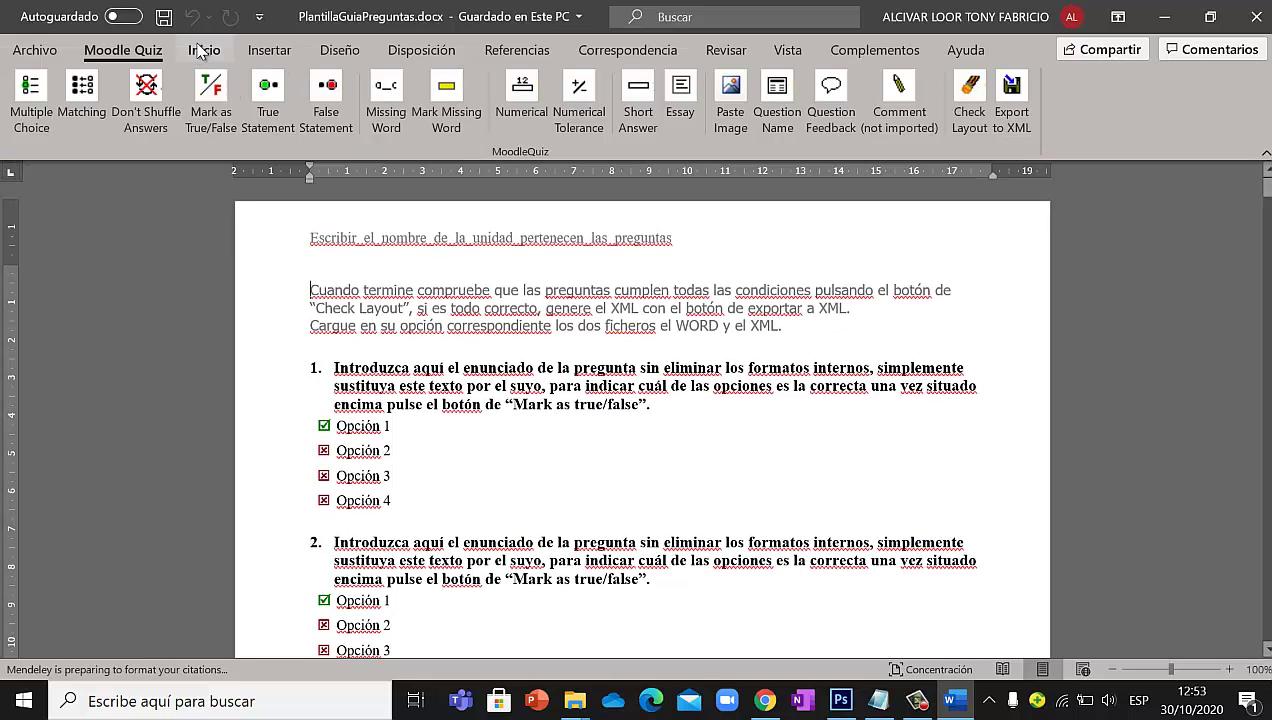
left_click(202, 52)
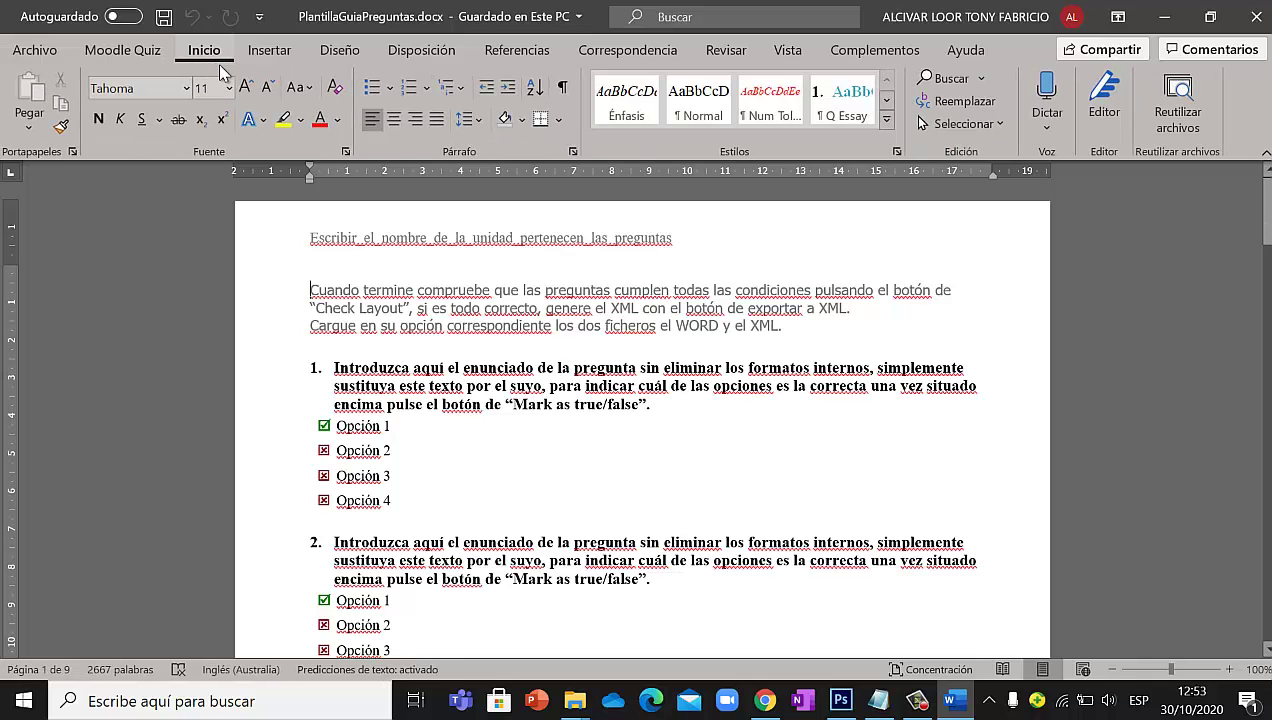
left_click(834, 52)
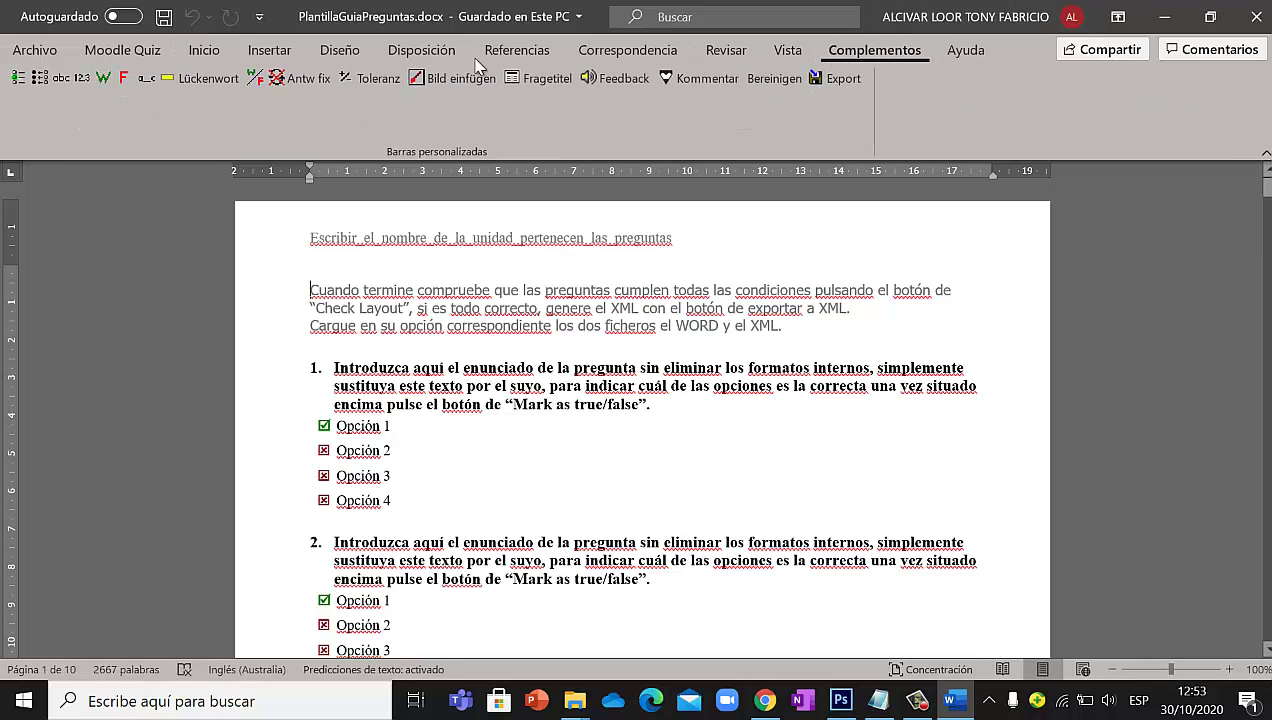
left_click(127, 53)
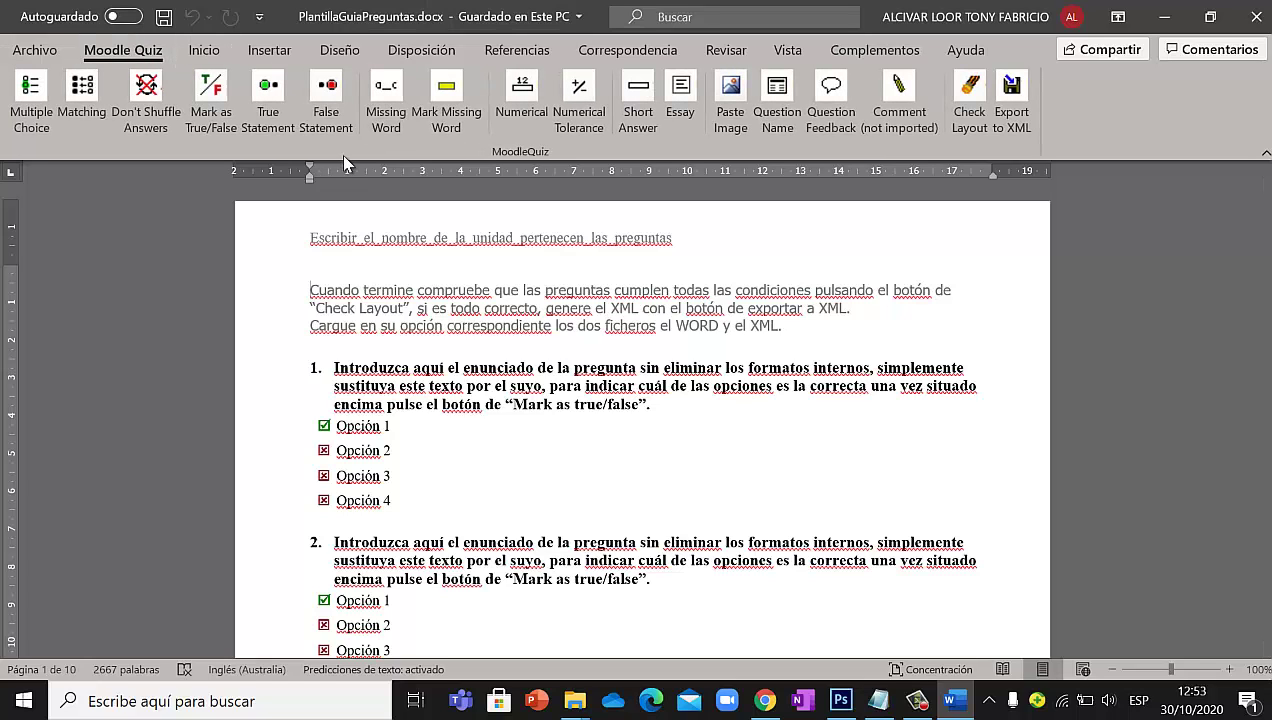
Examine the template's multiple-choice questions through number 50, including that question's statement and its four answer options
left_click(432, 415)
scroll(590, 395, "down", 15)
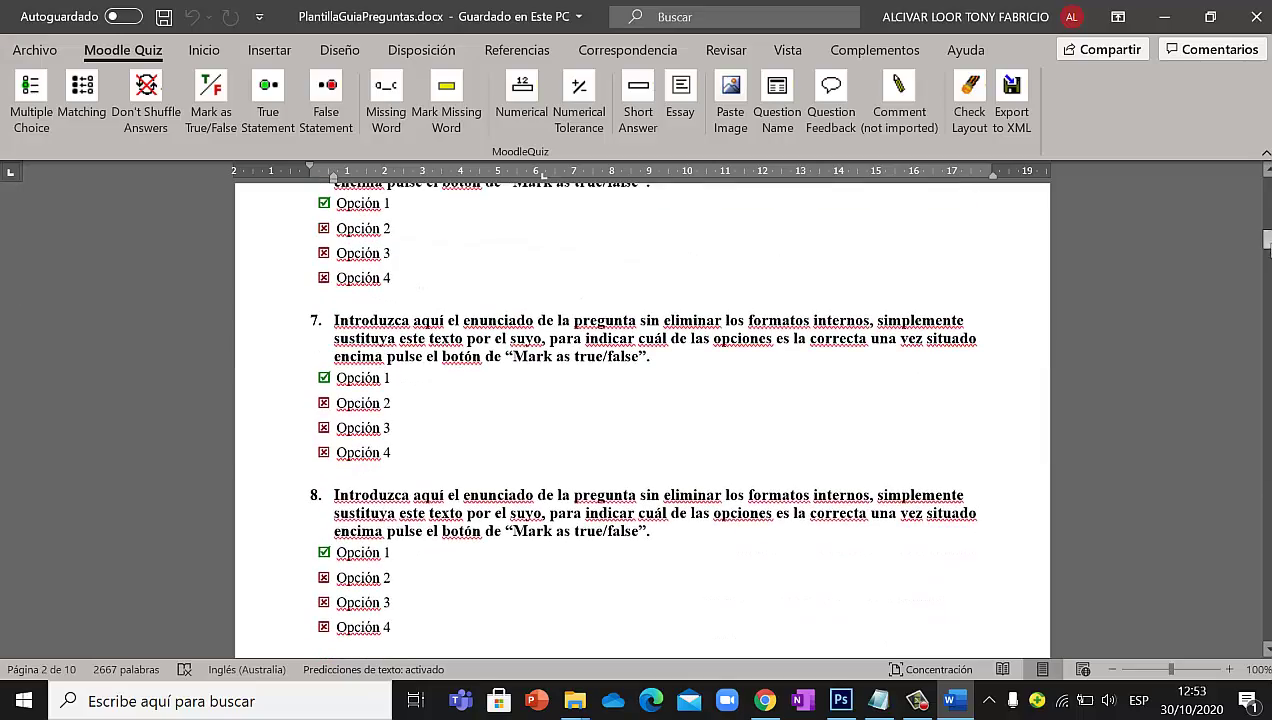
left_click_drag(1265, 238, 1265, 606)
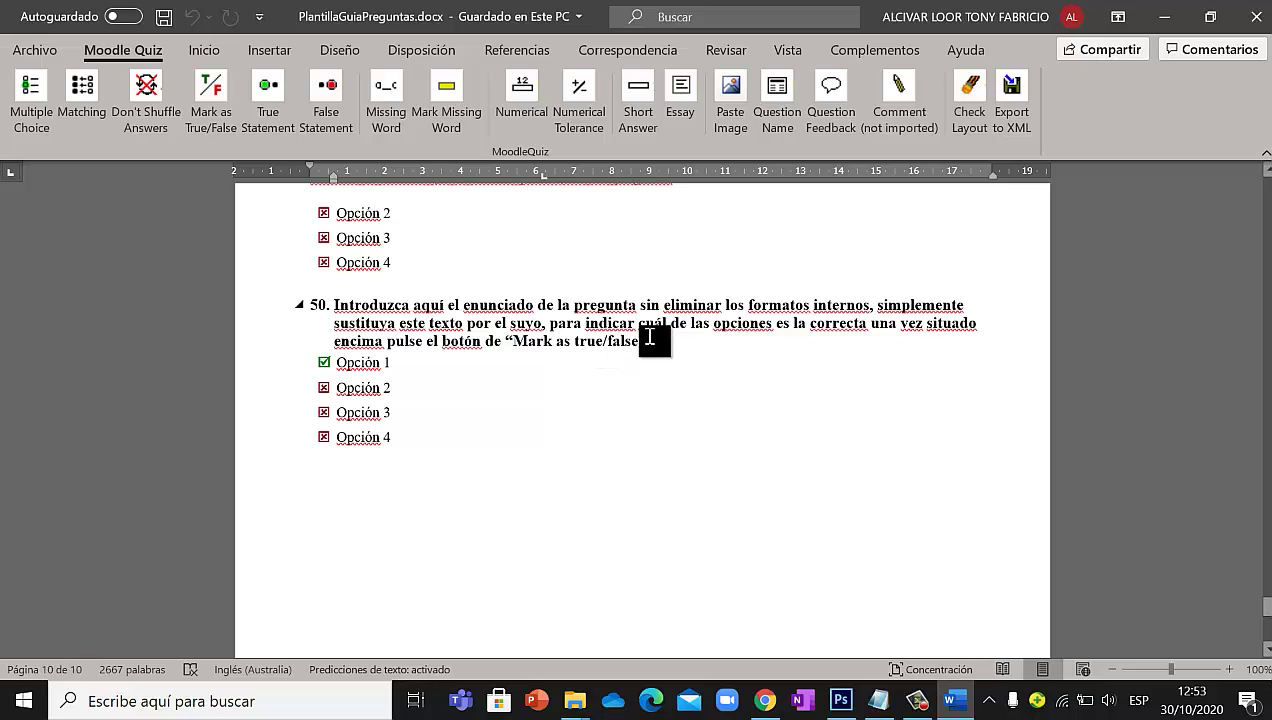
triple_click(596, 343)
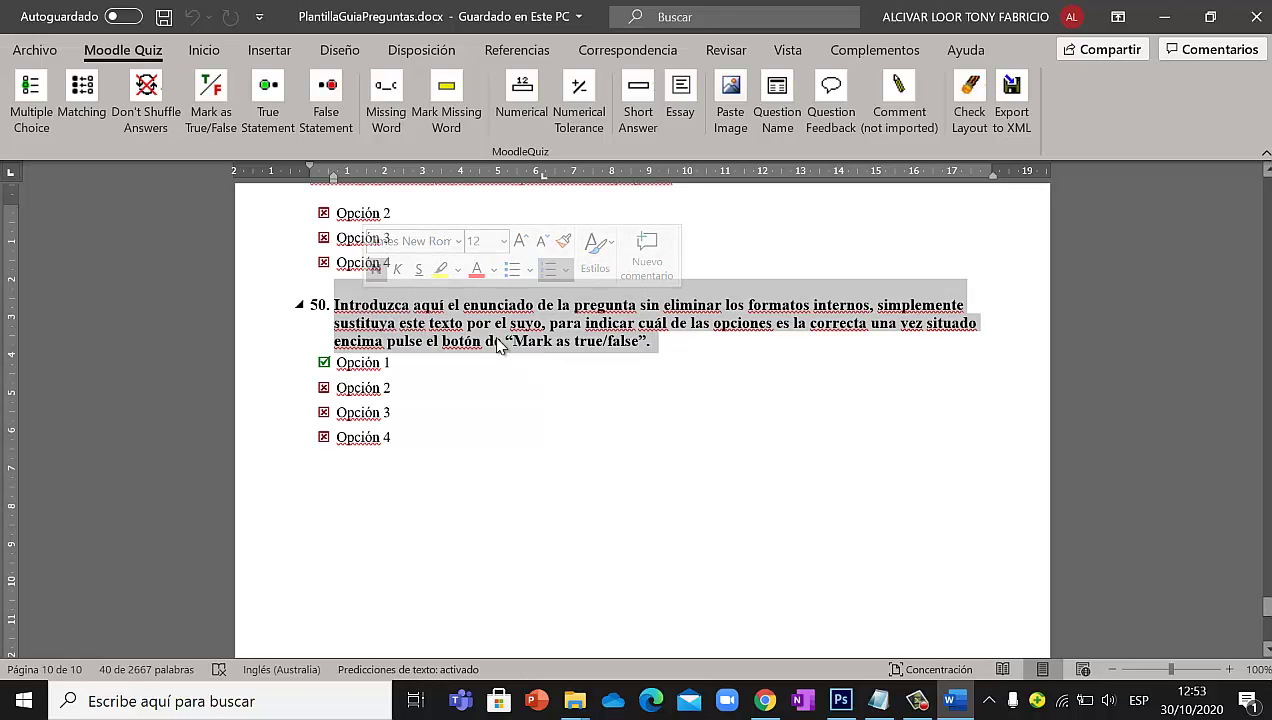
left_click_drag(369, 440, 295, 360)
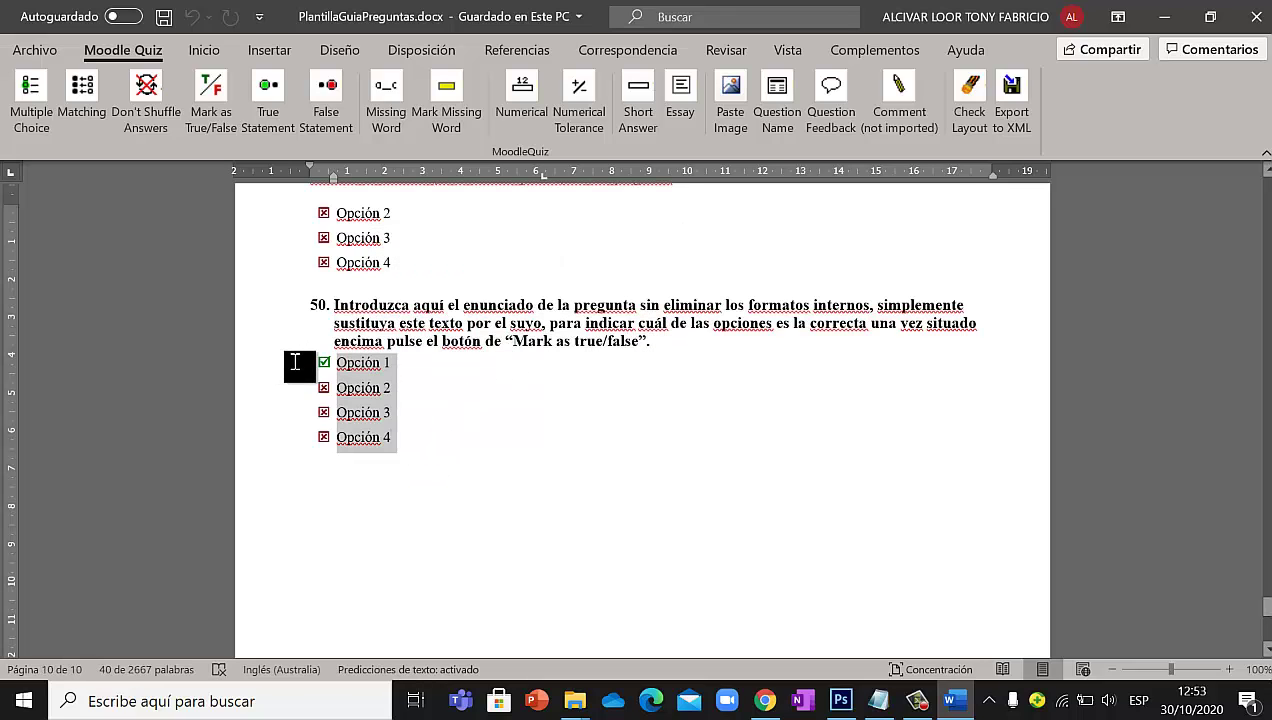
scroll(340, 350, "up", 6)
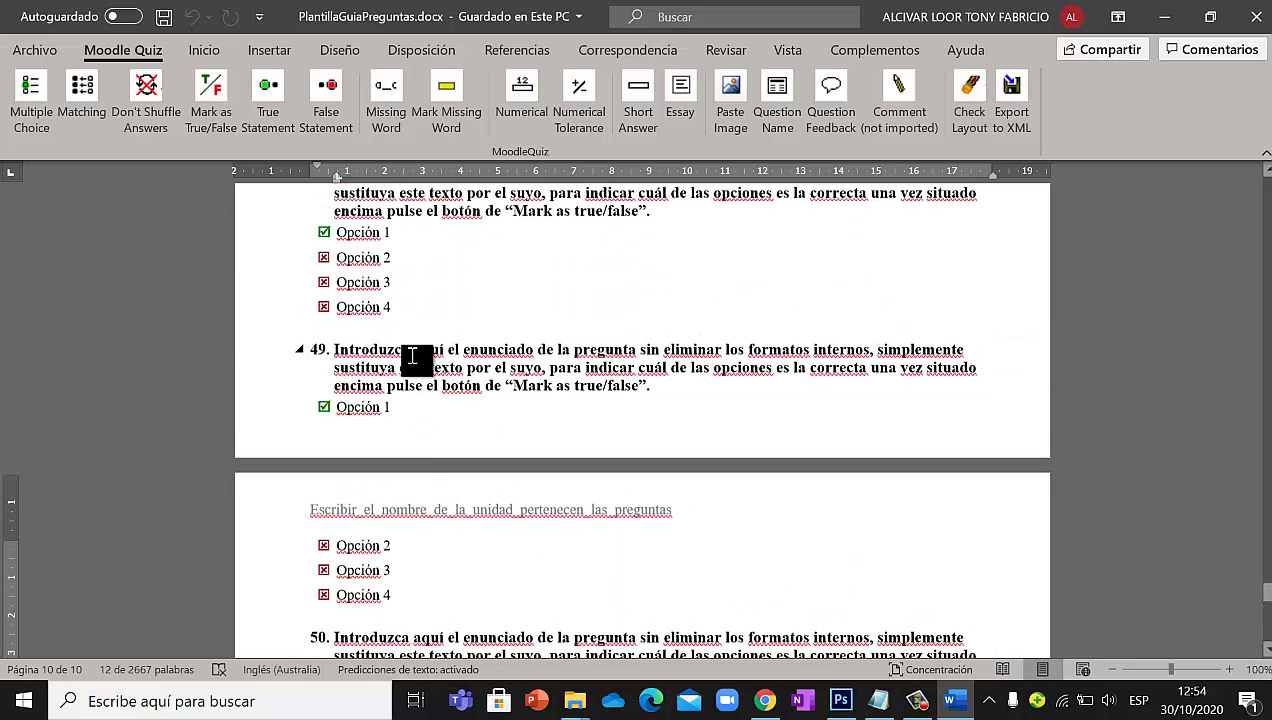
Add an empty paragraph after Opción 4 of question 50 at the end of the document
scroll(412, 357, "down", 4)
left_click(416, 535)
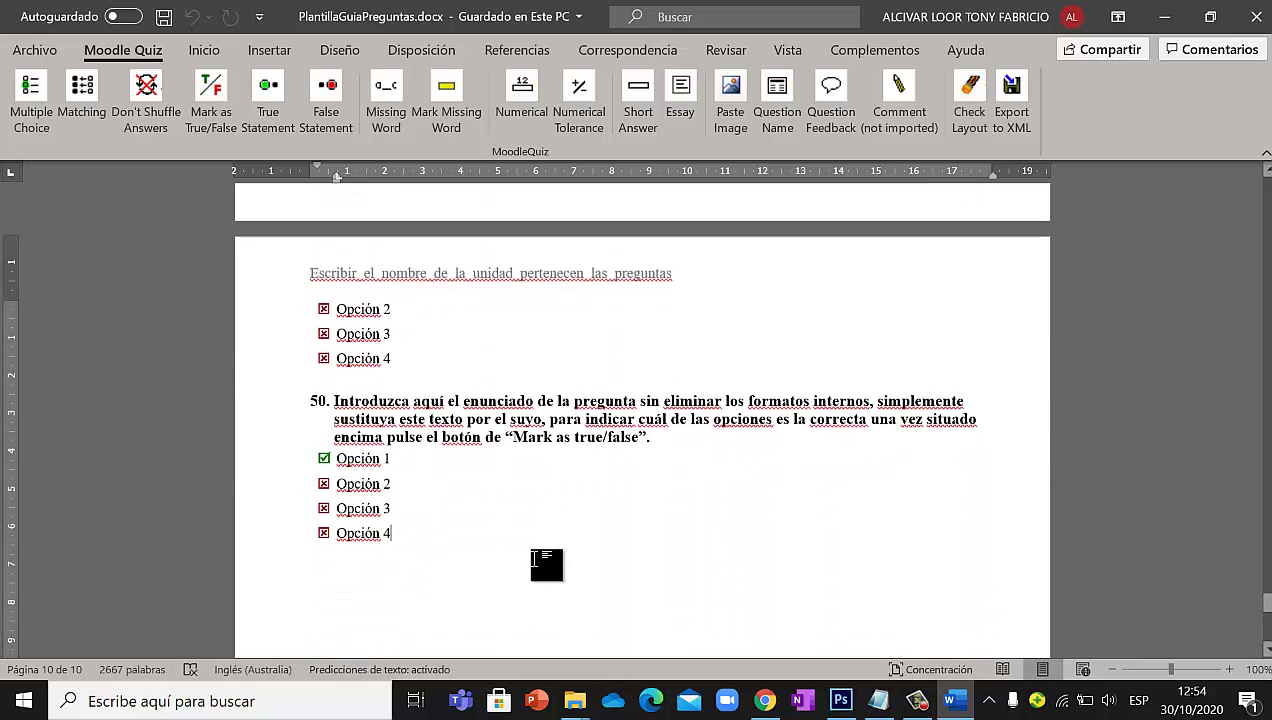
key("Return")
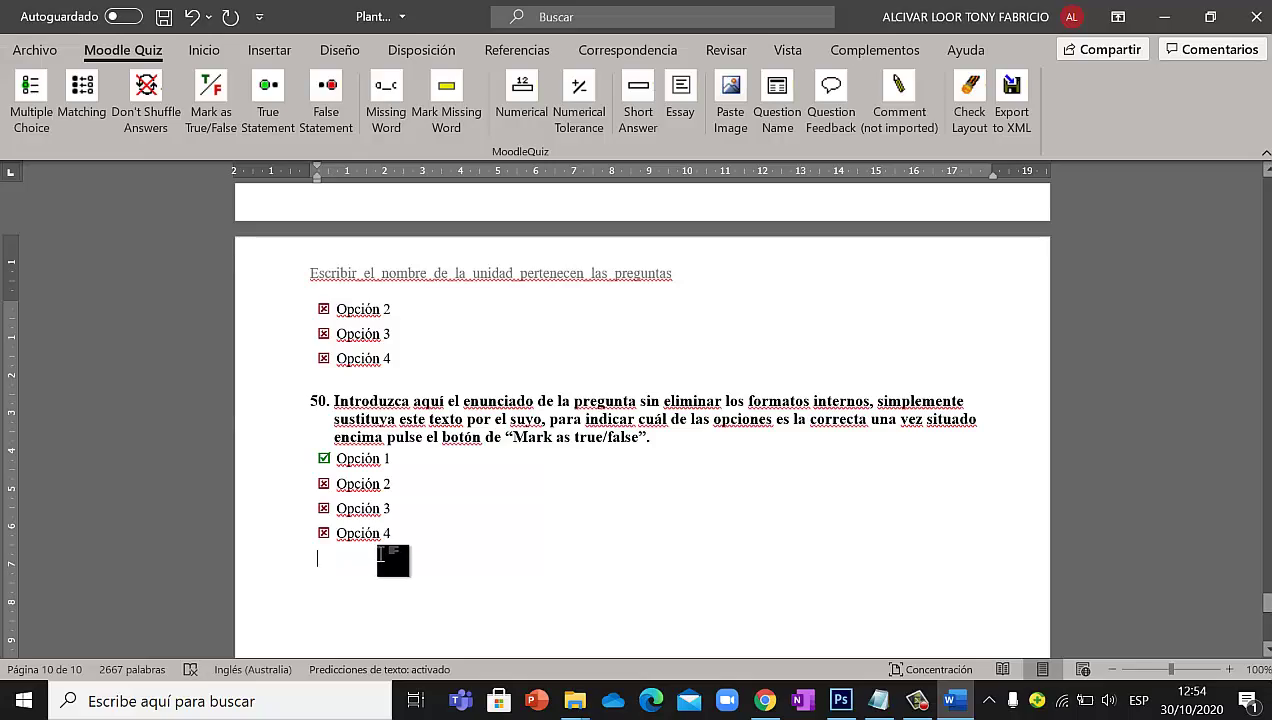
Delete questions 4 through 50 from the template, keeping everything up to Opción 4 of question 3
scroll(392, 560, "up", 20)
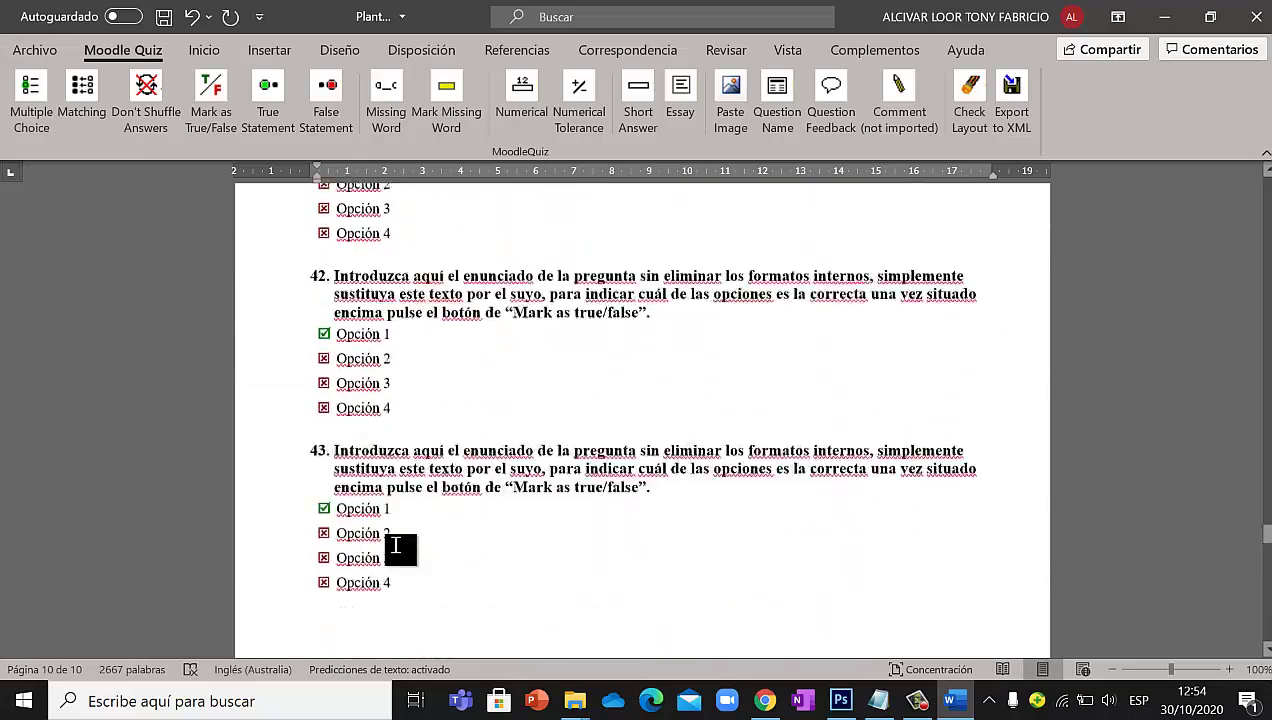
scroll(395, 546, "up", 20)
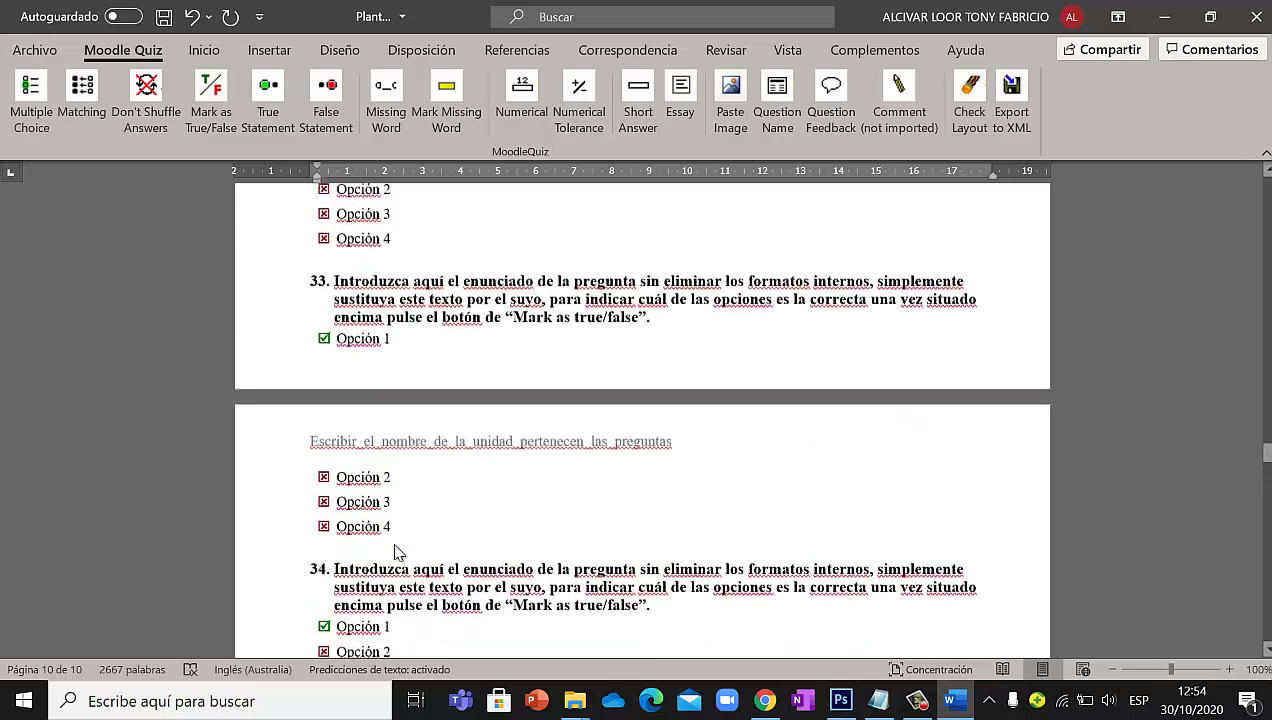
scroll(395, 551, "up", 20)
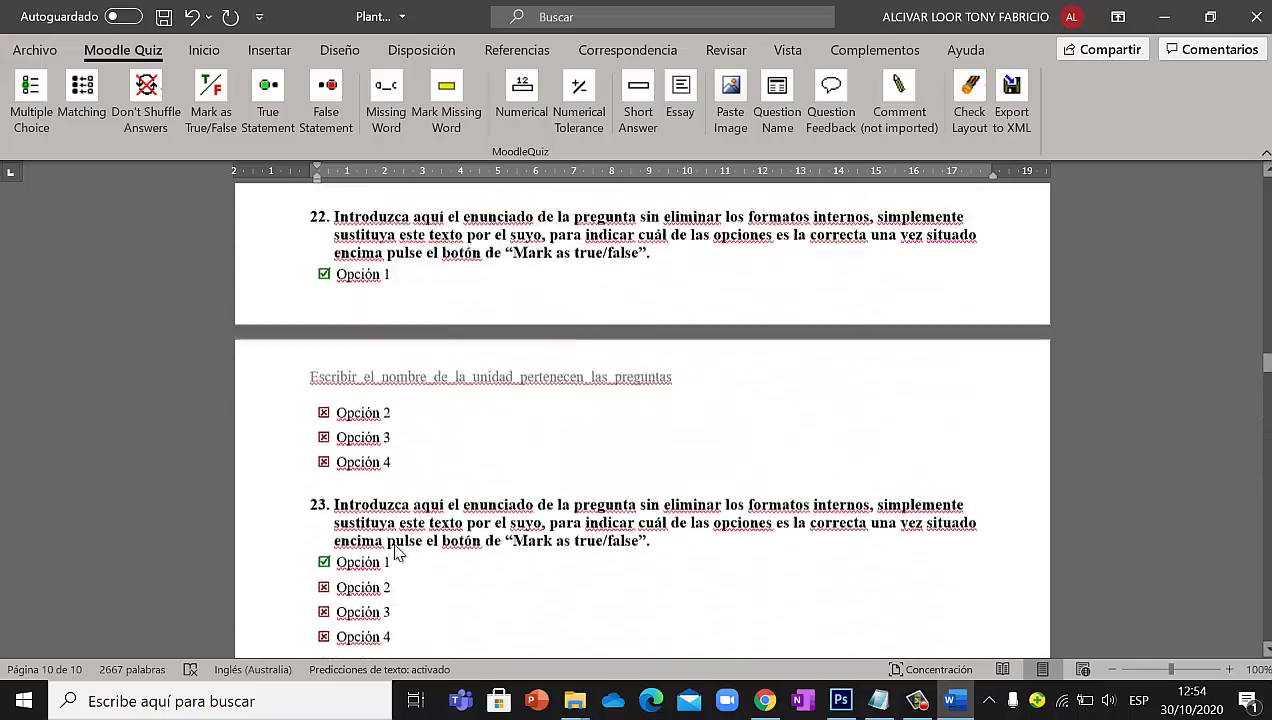
scroll(395, 555, "up", 10)
left_click_drag(1266, 340, 1266, 200)
scroll(650, 455, "down", 6)
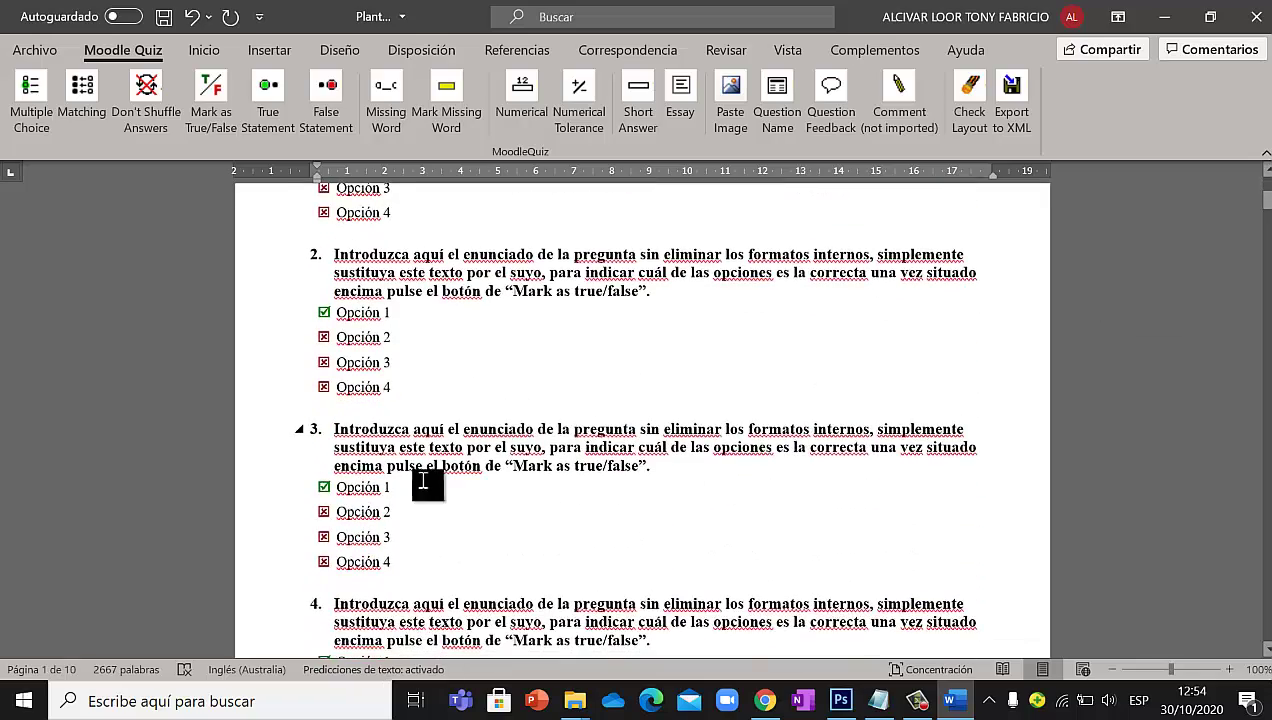
scroll(340, 550, "down", 1)
left_click_drag(386, 576, 630, 717)
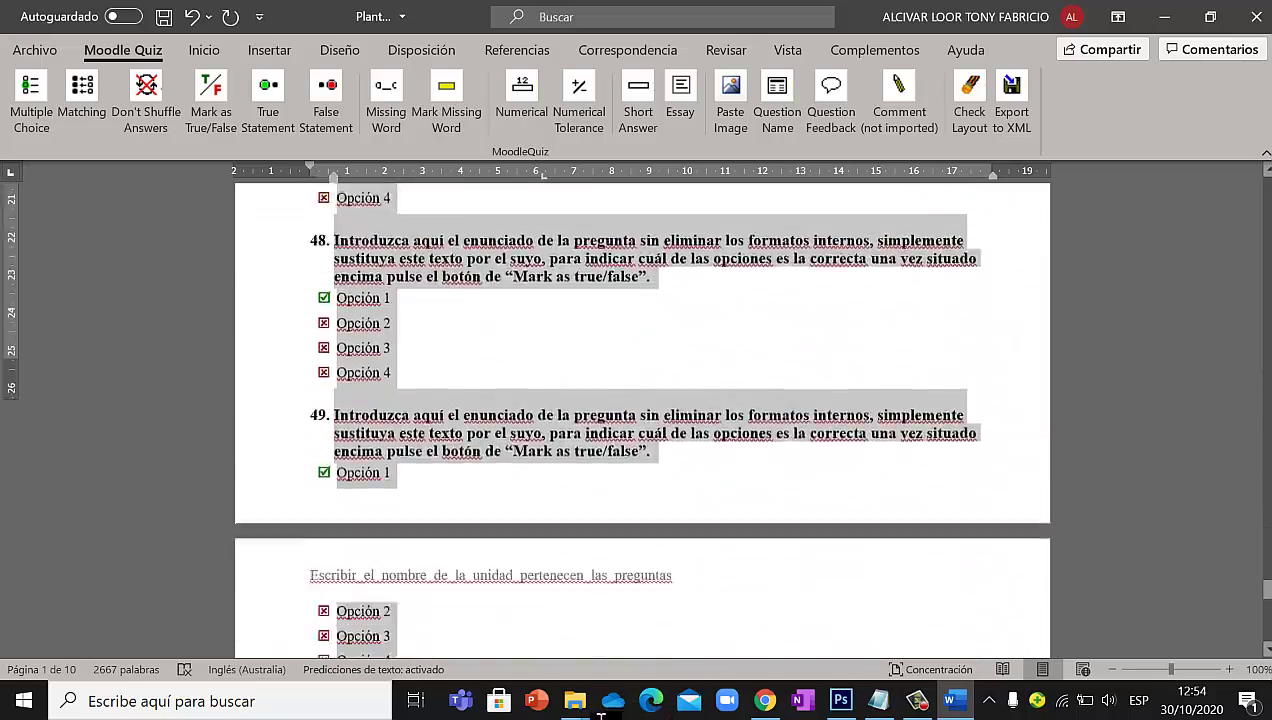
key("Delete")
scroll(525, 369, "up", 5)
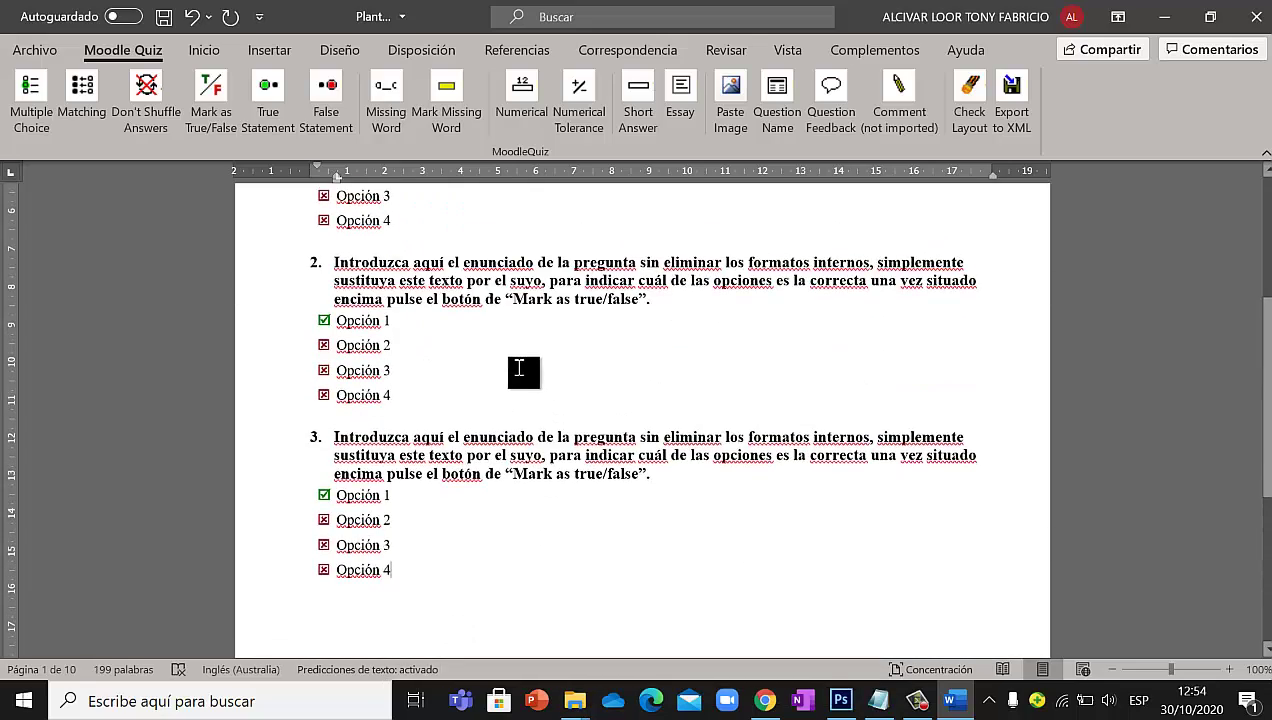
Delete question 3 together with its four answer options
scroll(460, 454, "down", 2)
left_click_drag(446, 588, 247, 420)
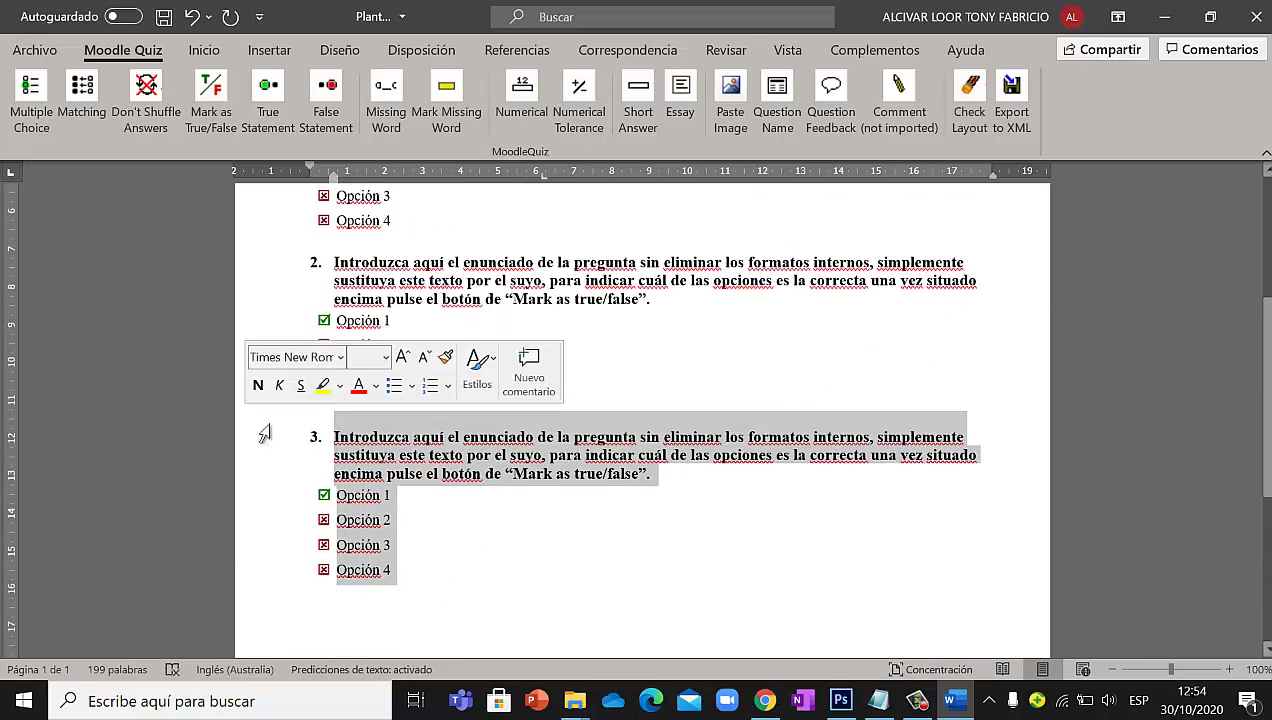
key("Delete")
scroll(454, 300, "up", 5)
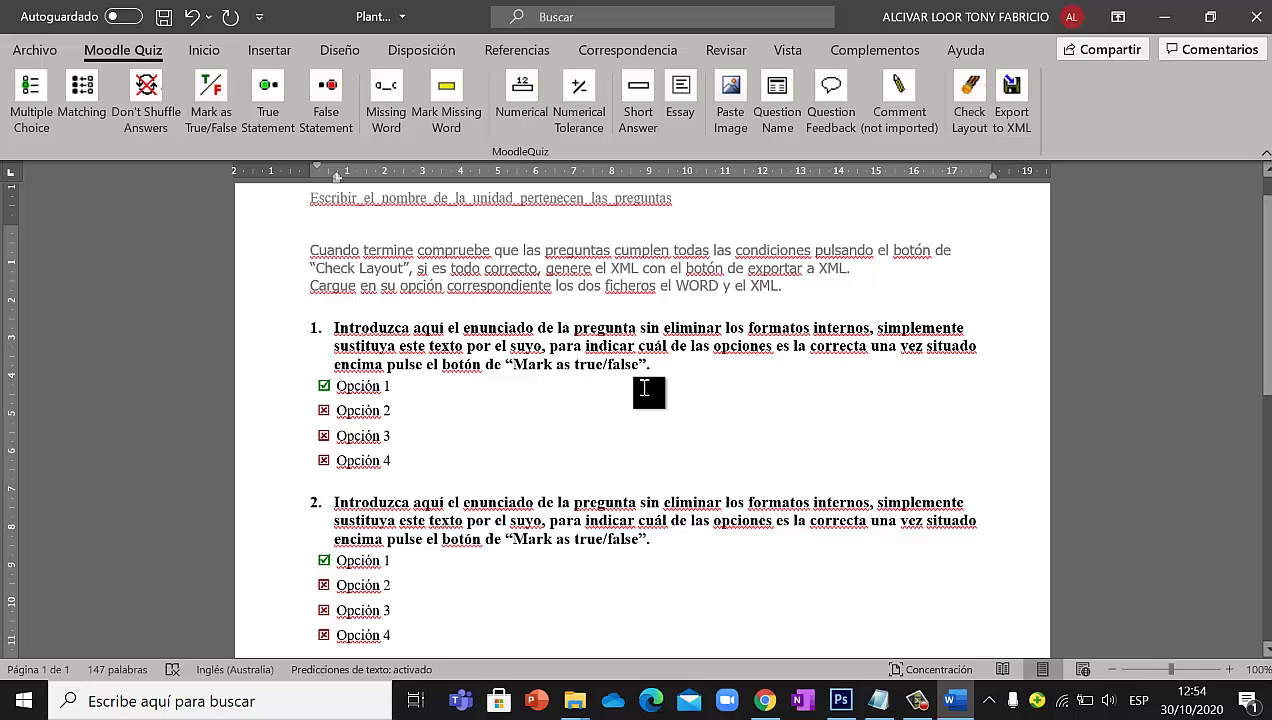
Fill in question 1 with the statement "Pregunta", the first answer "Opción 1 correcta" and the second answer "incorrecta"
triple_click(370, 338)
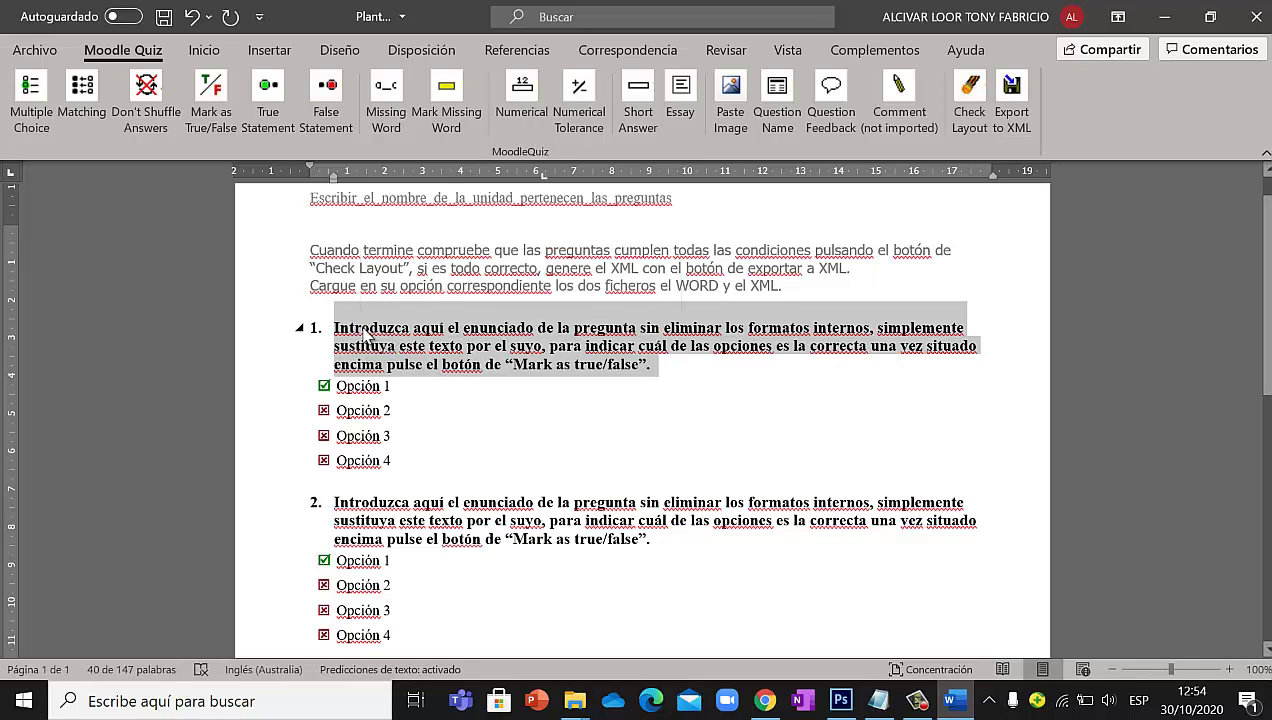
type("Pregunta")
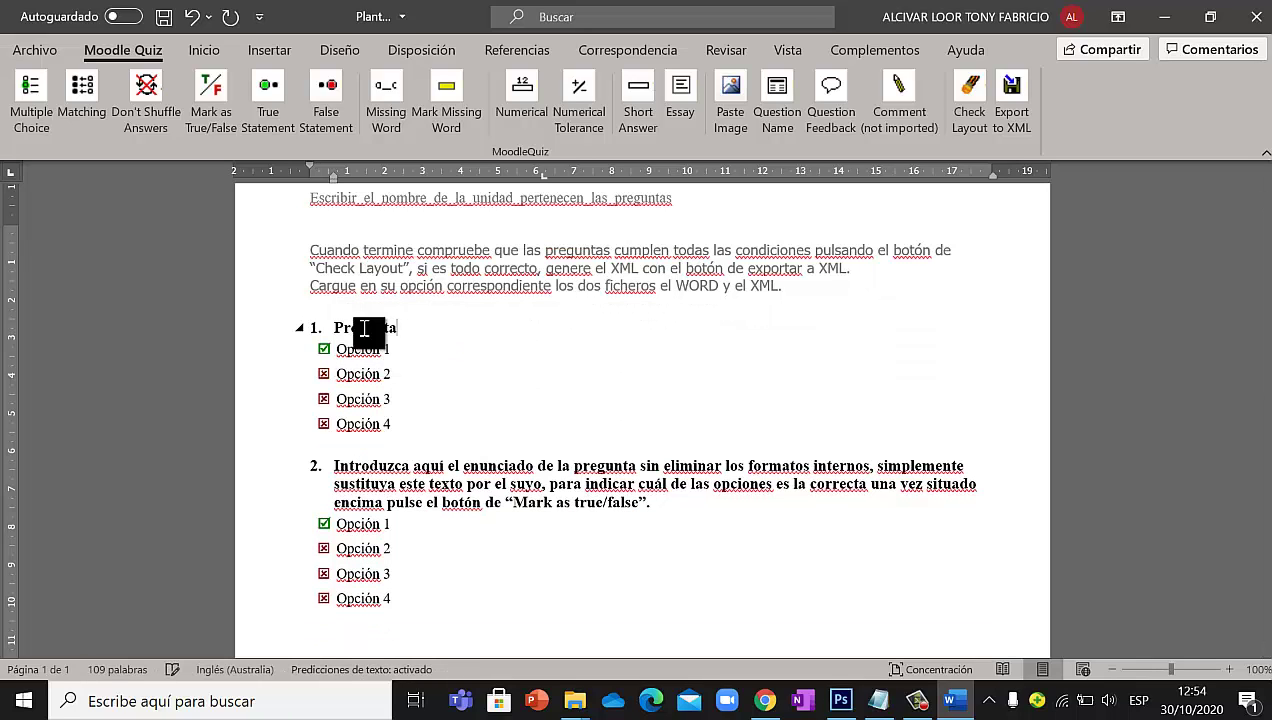
left_click(428, 360)
type("correcta")
triple_click(370, 381)
type("incorr")
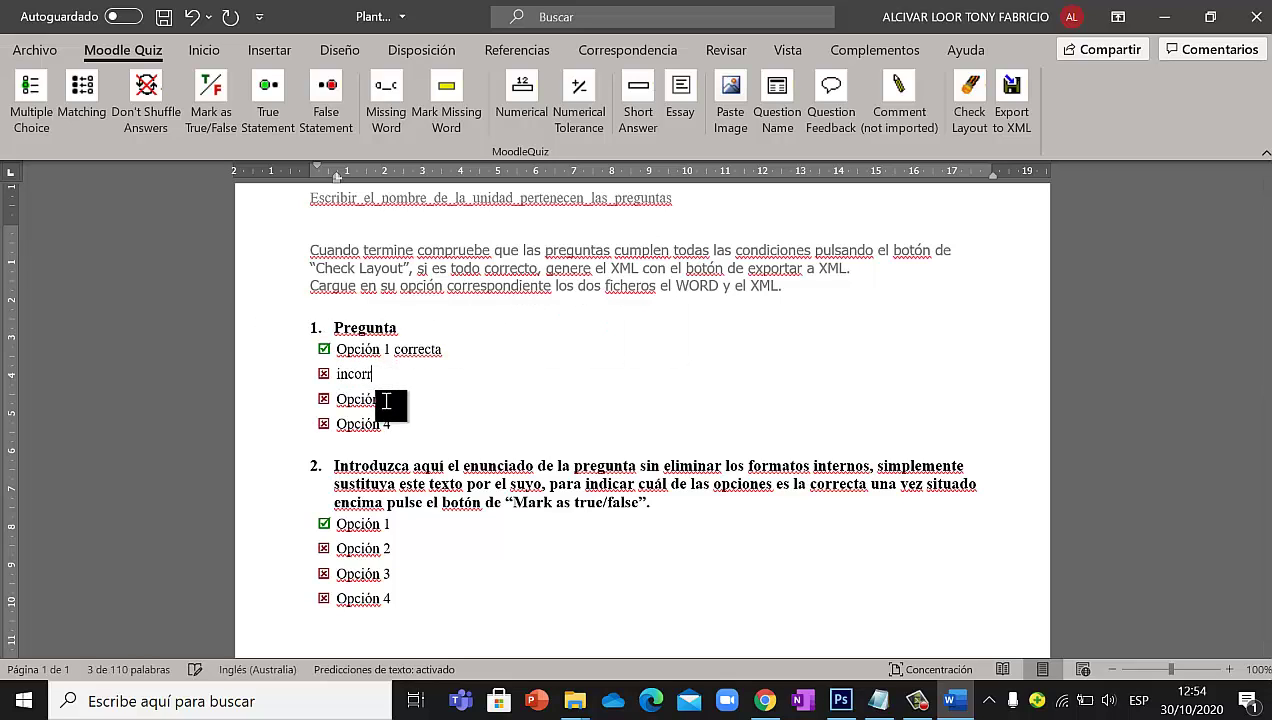
type("ecta")
Mark Opción 3 of question 1 as true and its first answer, "Opción 1 correcta", as false
left_click_drag(407, 429, 335, 357)
left_click(431, 431)
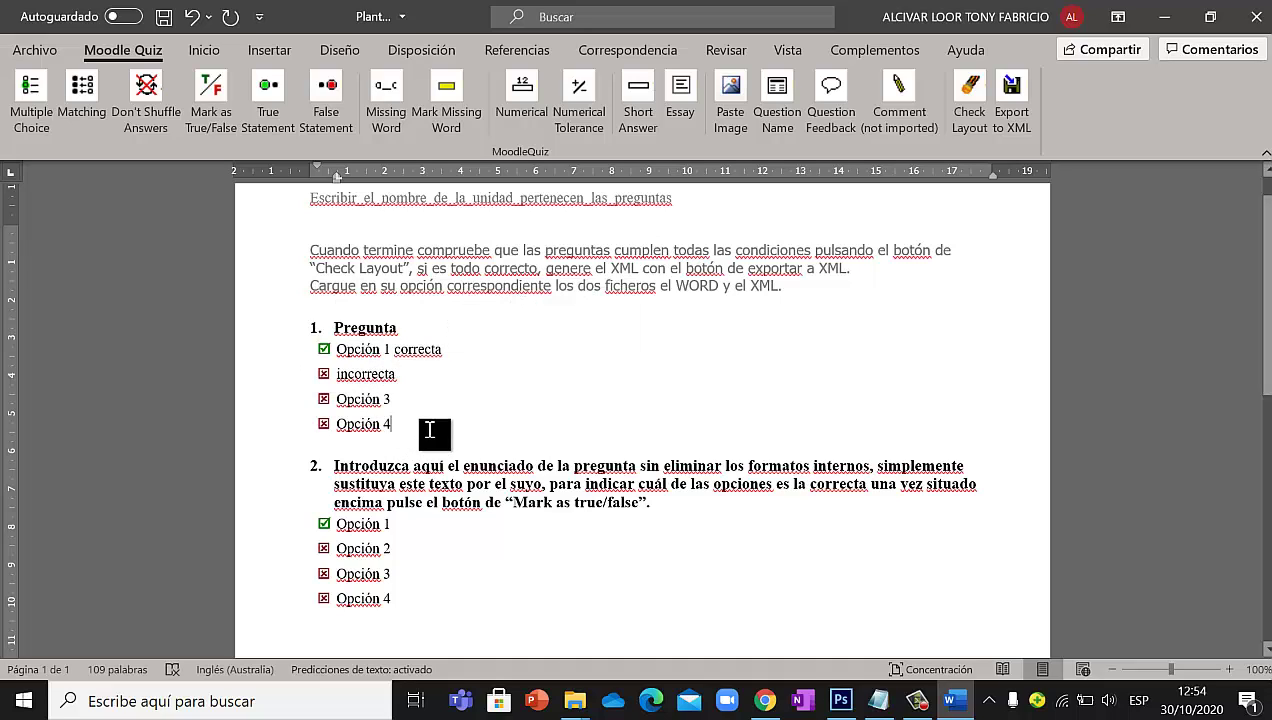
double_click(390, 375)
left_click_drag(395, 403, 318, 400)
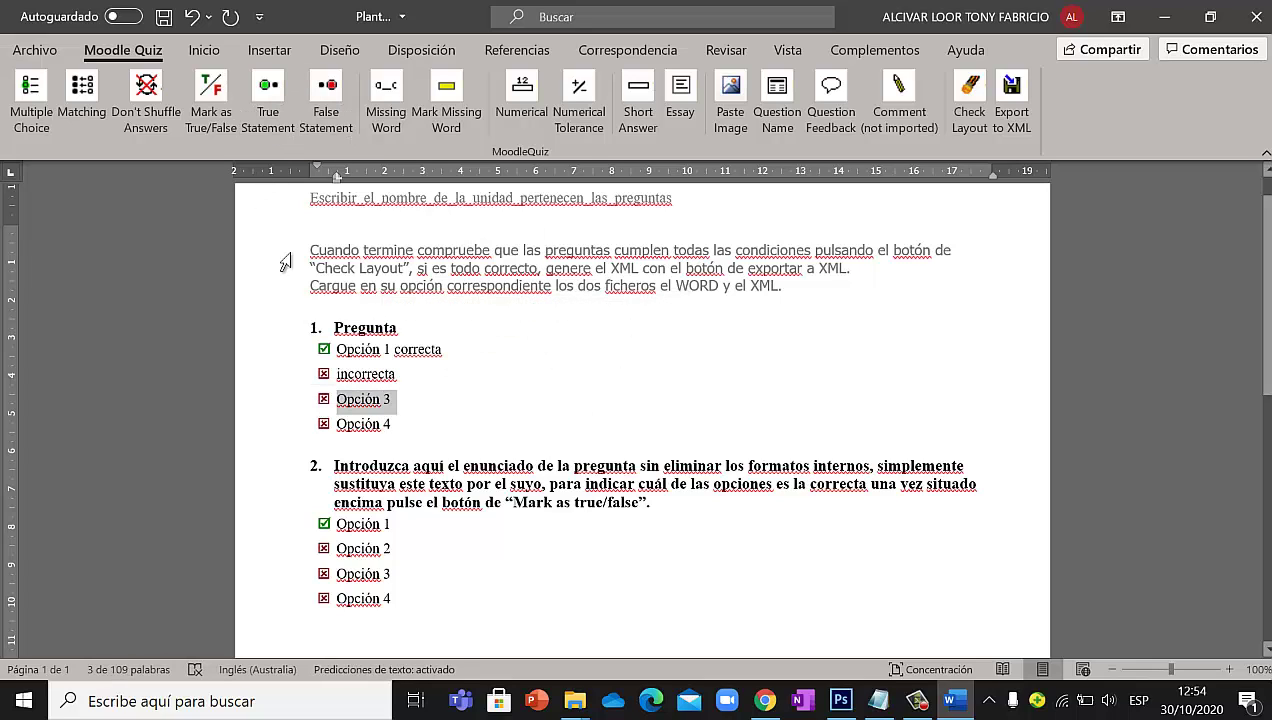
left_click(232, 103)
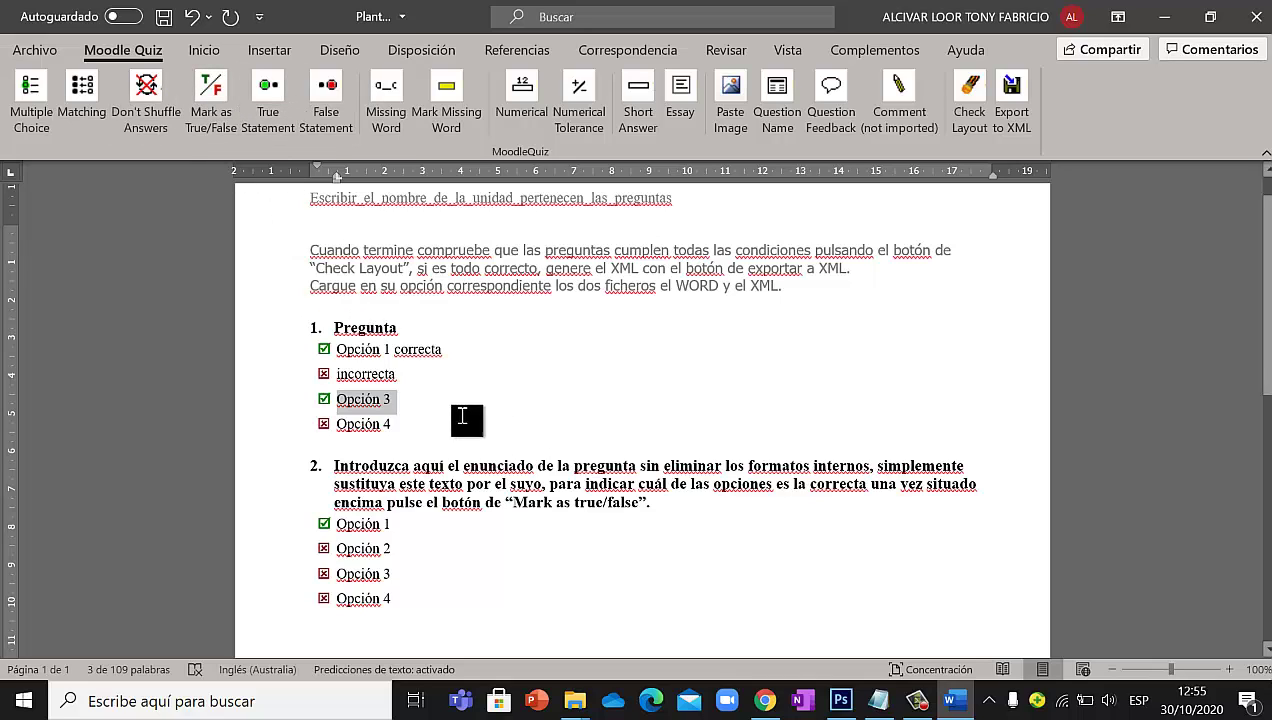
left_click(450, 350)
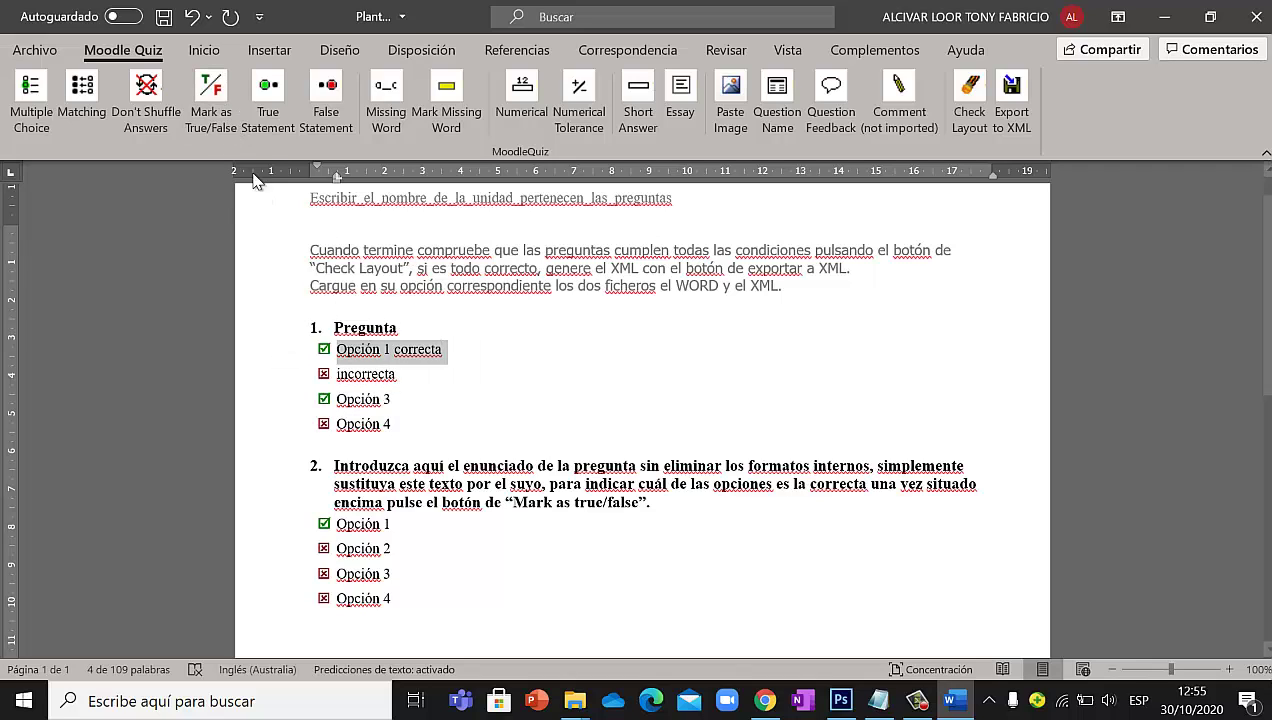
left_click(225, 124)
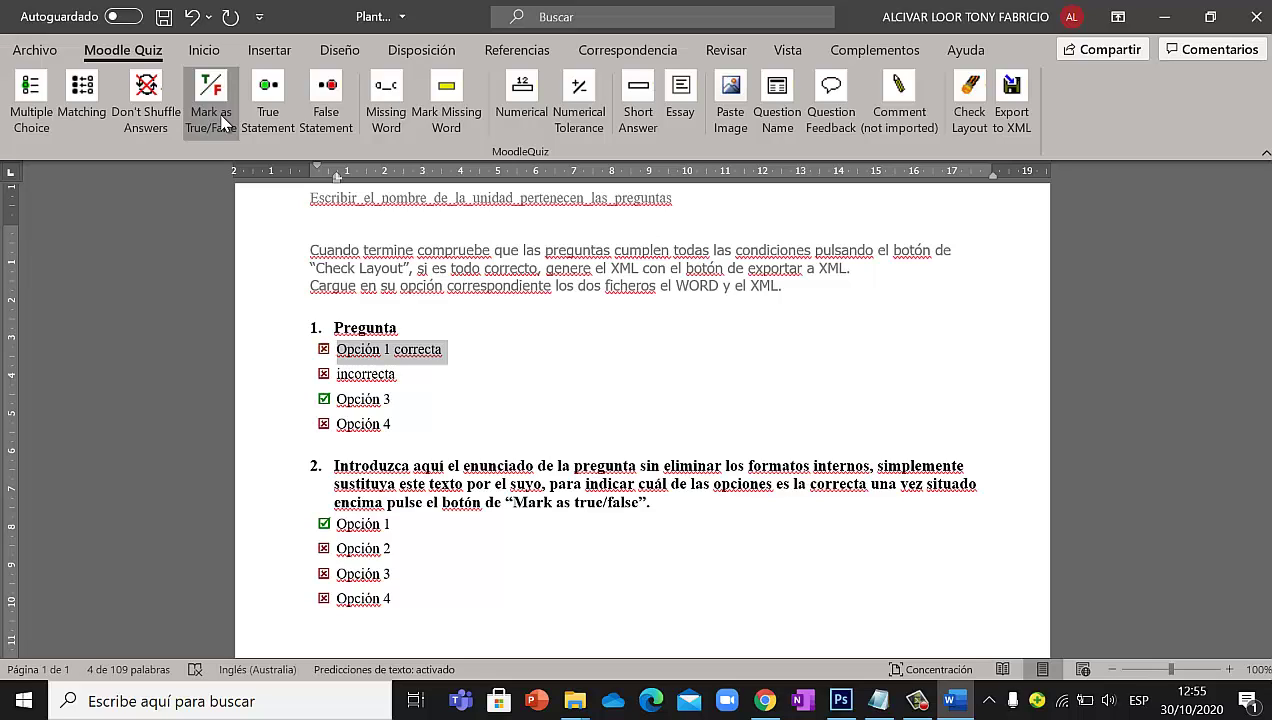
left_click(225, 123)
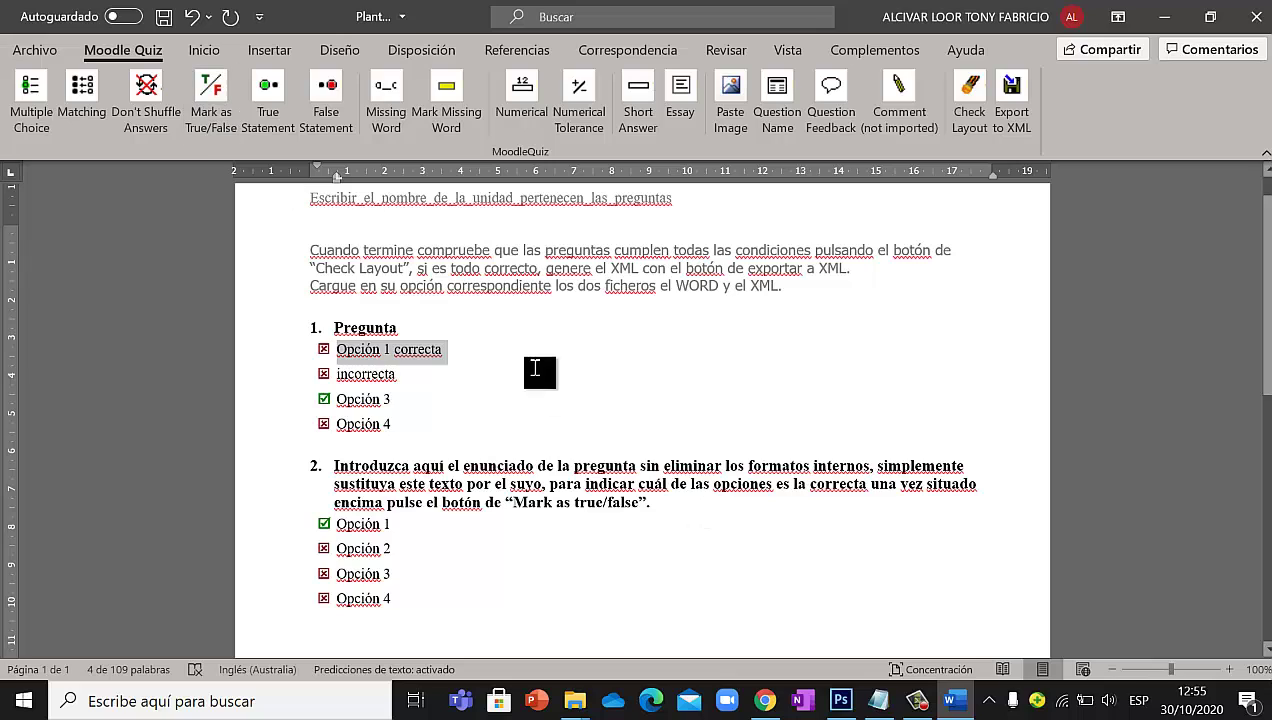
Remove the word "correcta" from the first answer of question 1
left_click(422, 372)
left_click_drag(407, 404, 322, 402)
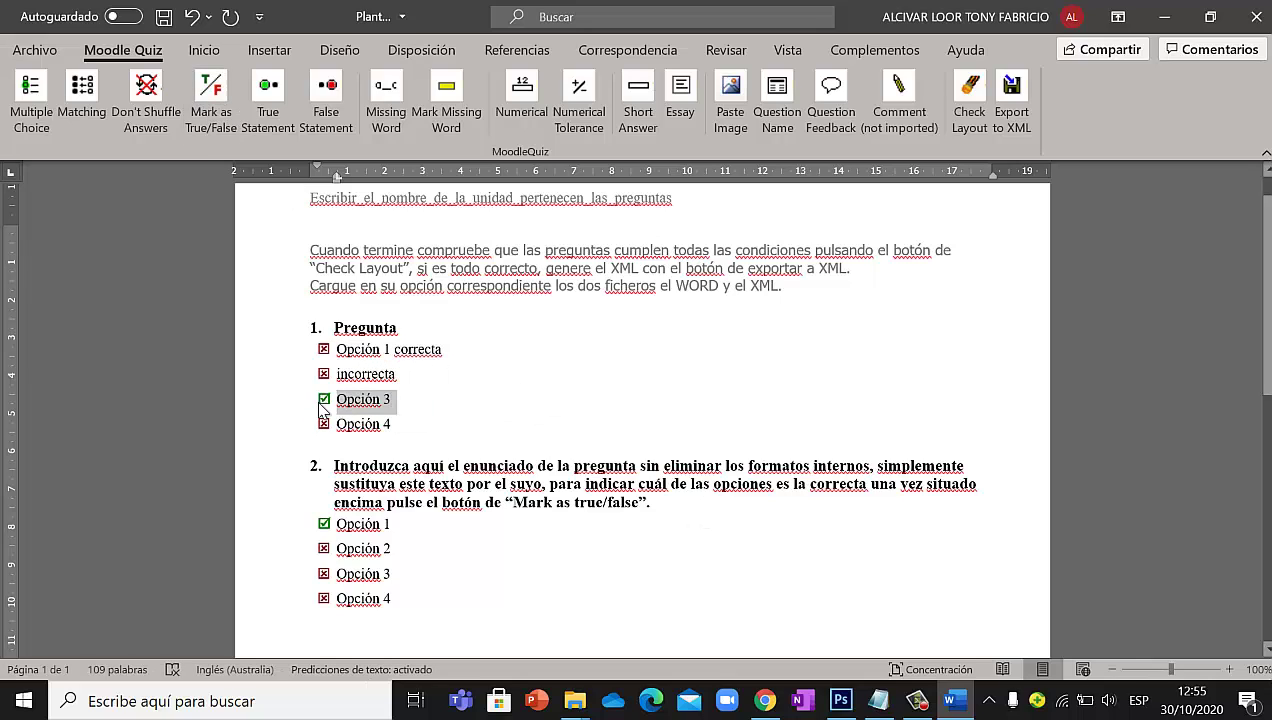
left_click(444, 412)
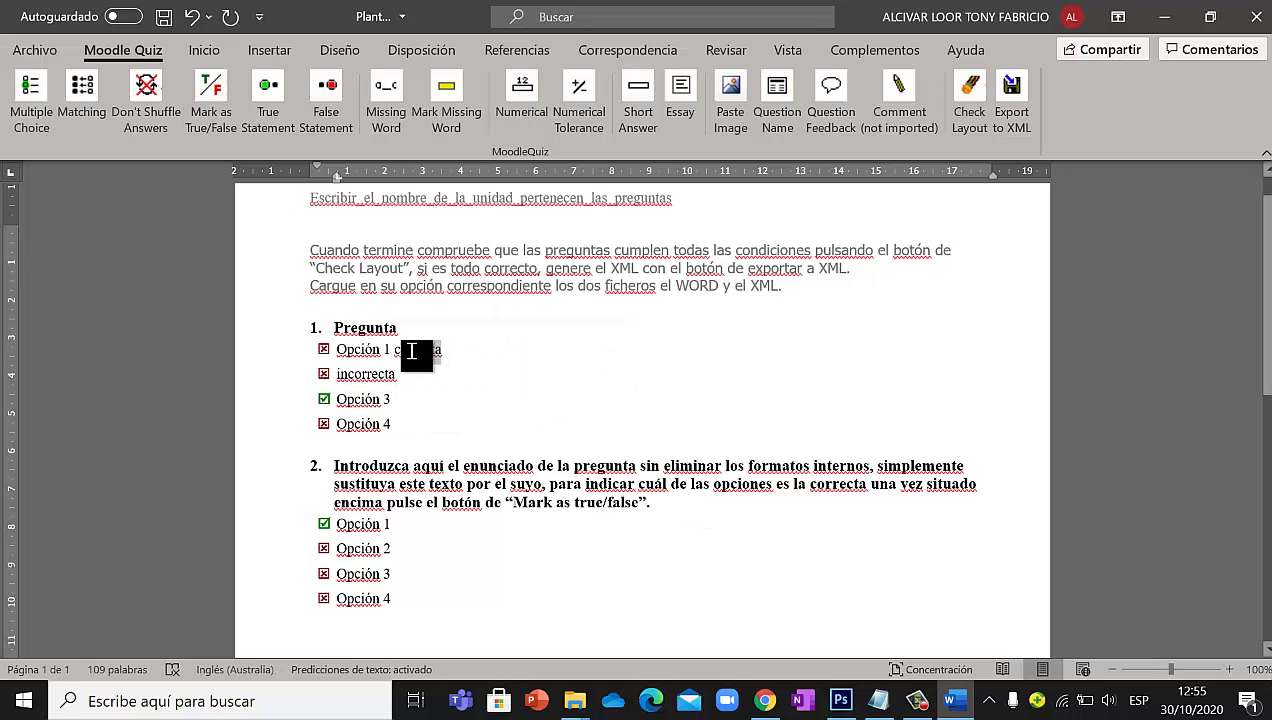
double_click(405, 350)
key("Delete")
Replace the placeholder statement of question 2 with "Pregunta 2"
left_click_drag(653, 502, 336, 467)
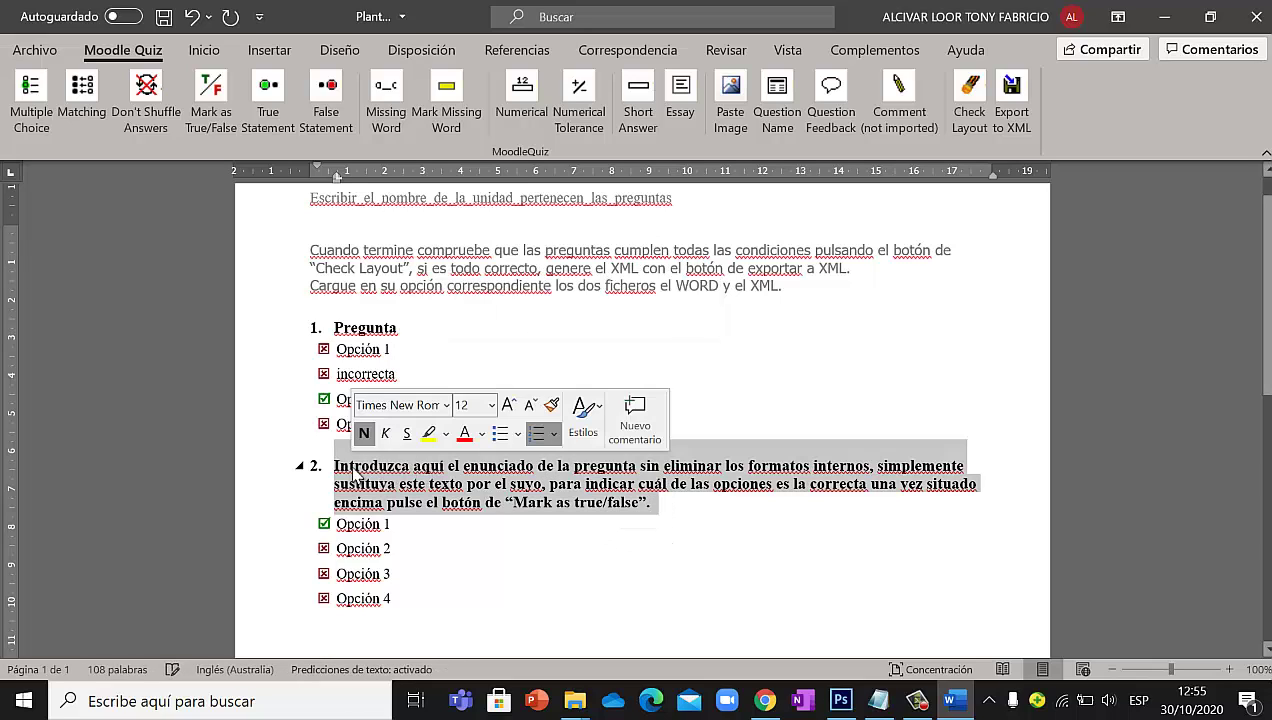
type("Pregunta")
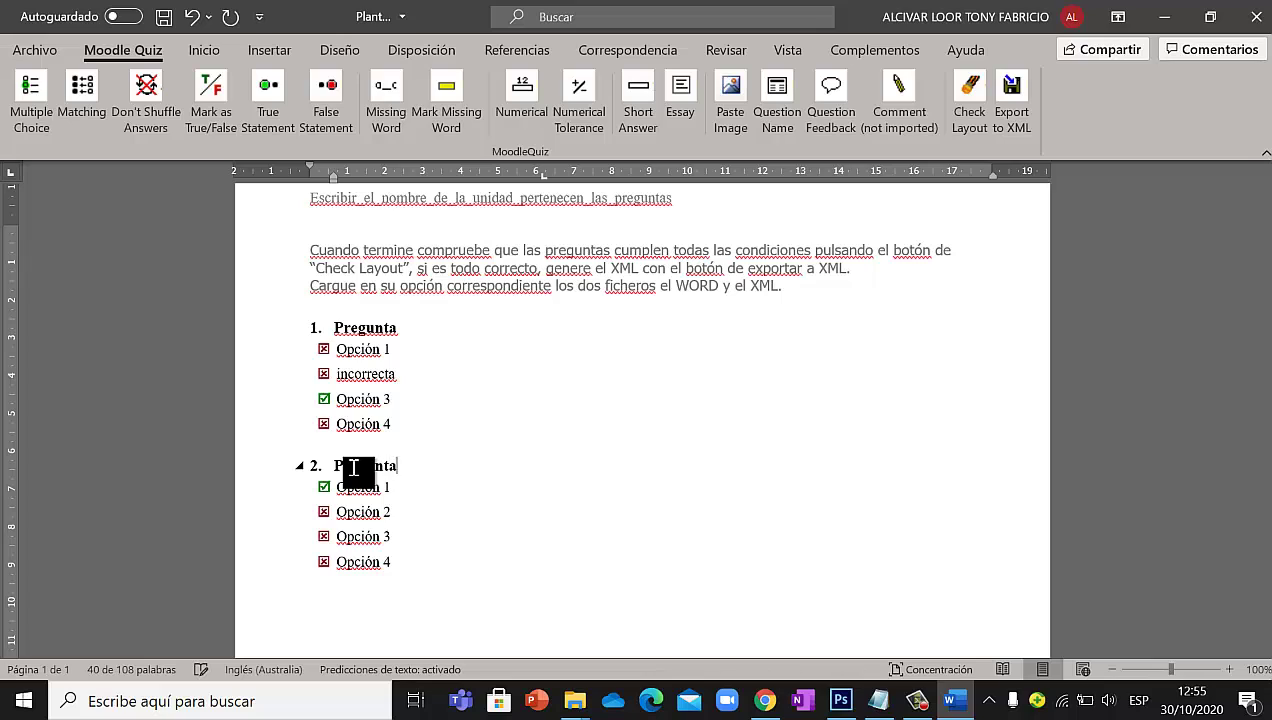
type(" 2")
Undo a trial paragraph added after Opción 4 of question 2 and change the question's statement to "Pre 2"
left_click(416, 555)
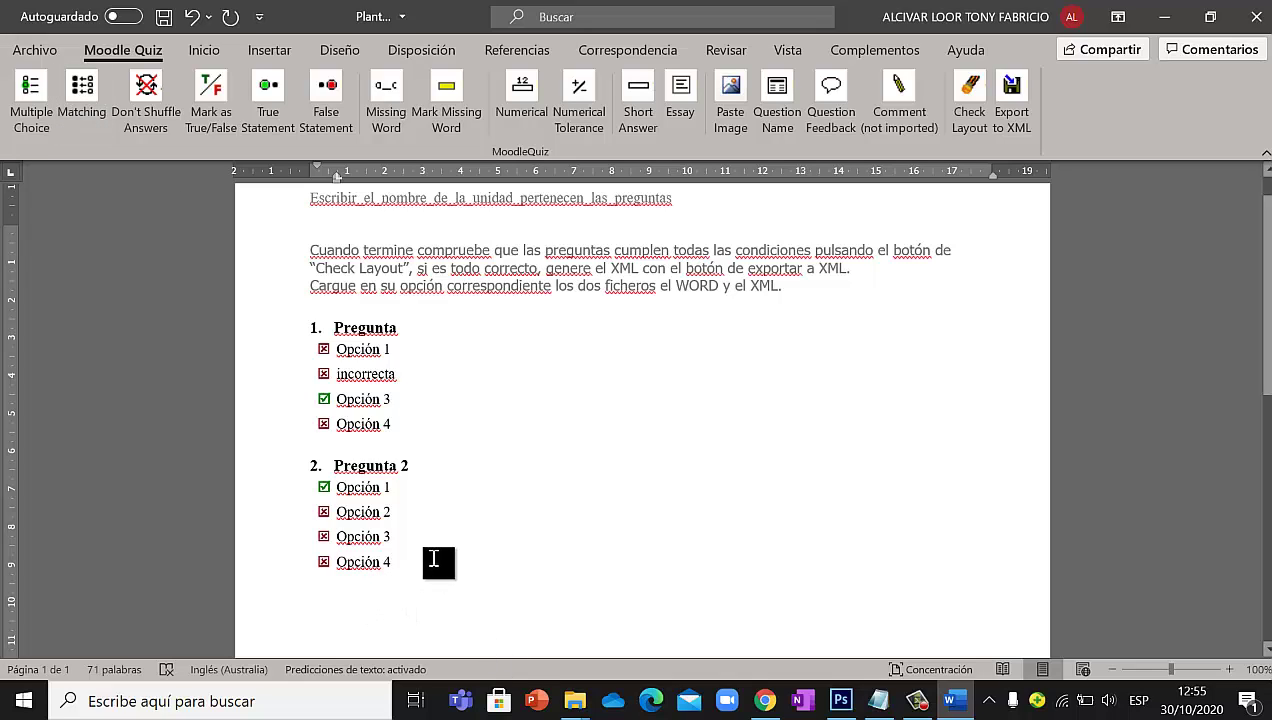
key("Return")
key("BackSpace")
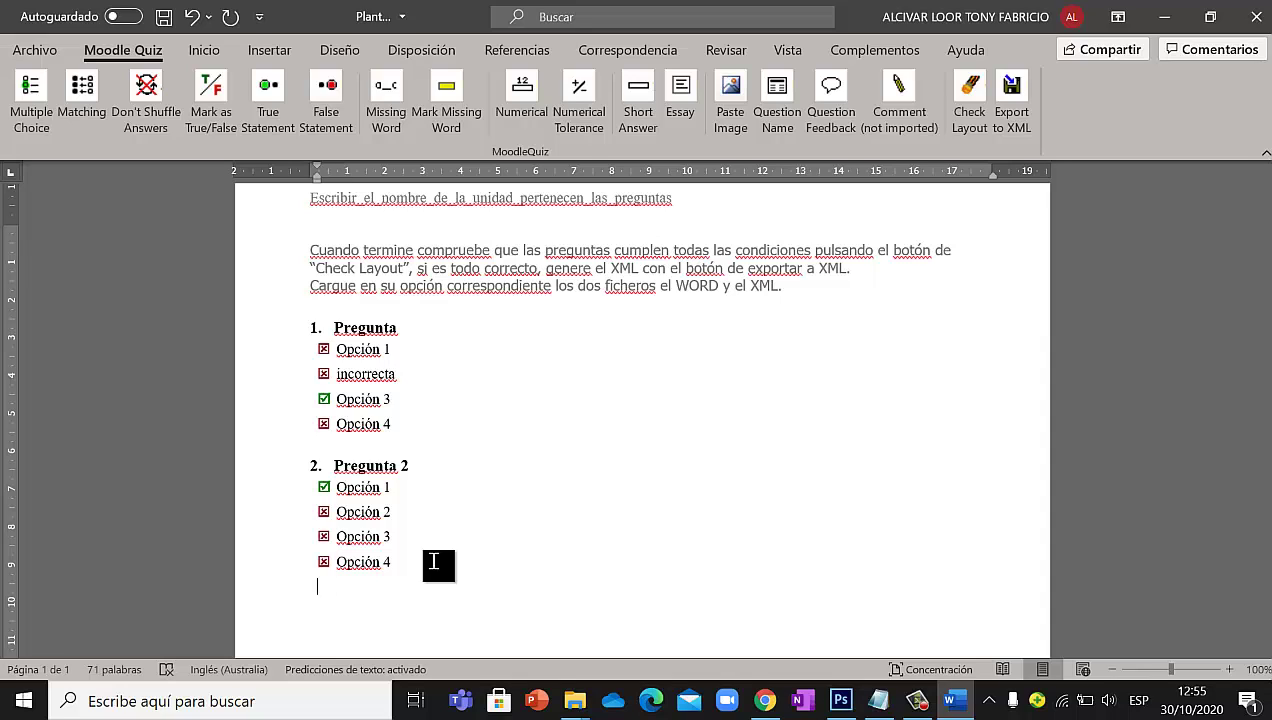
key("ctrl+z")
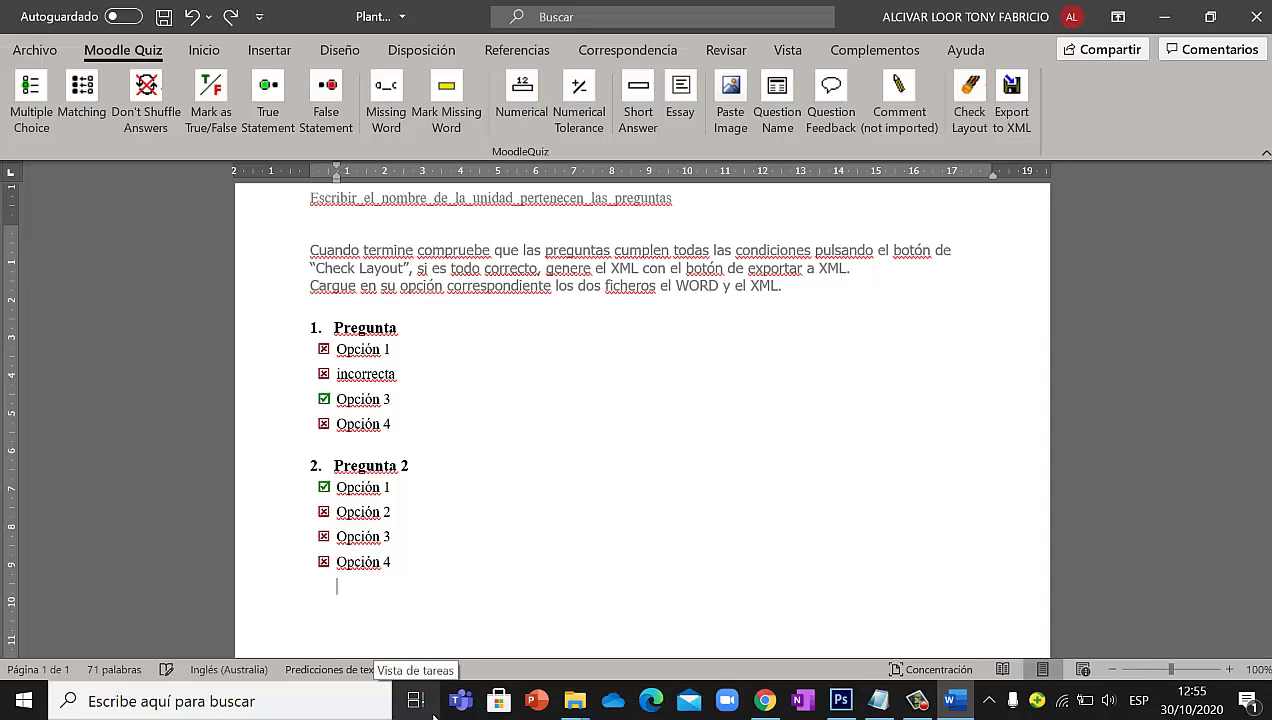
key("ctrl+z")
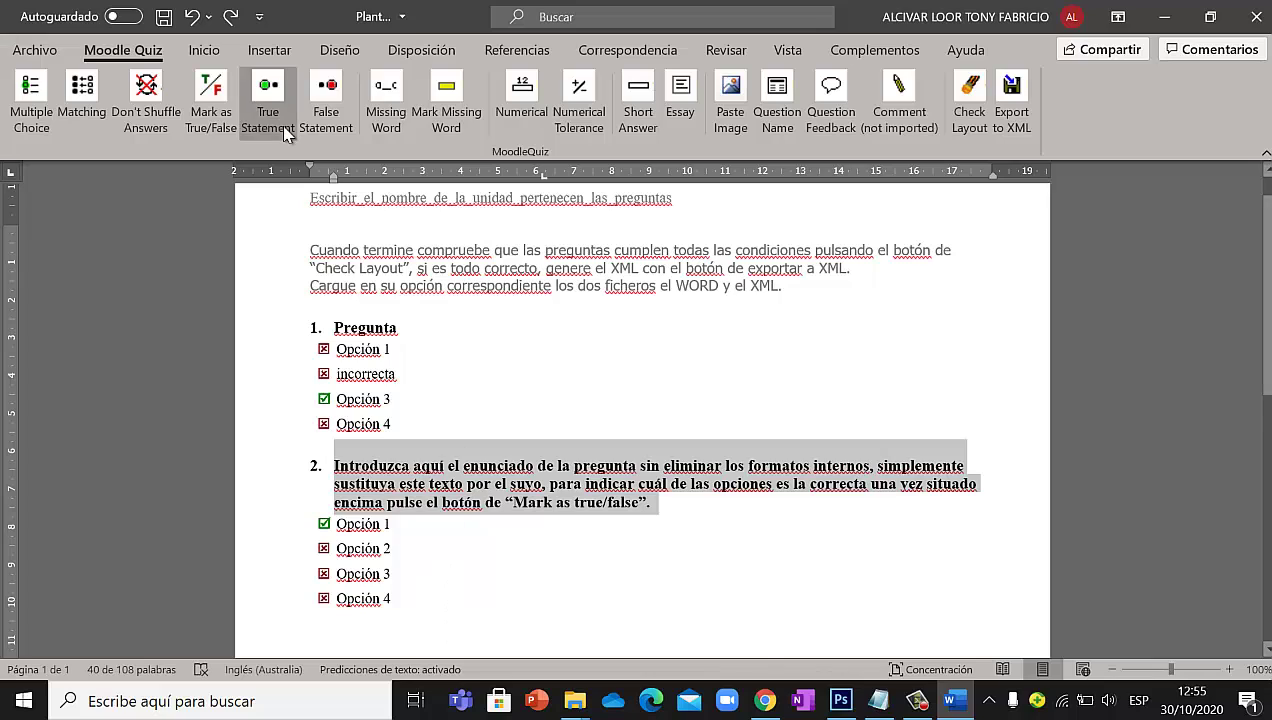
type("pru")
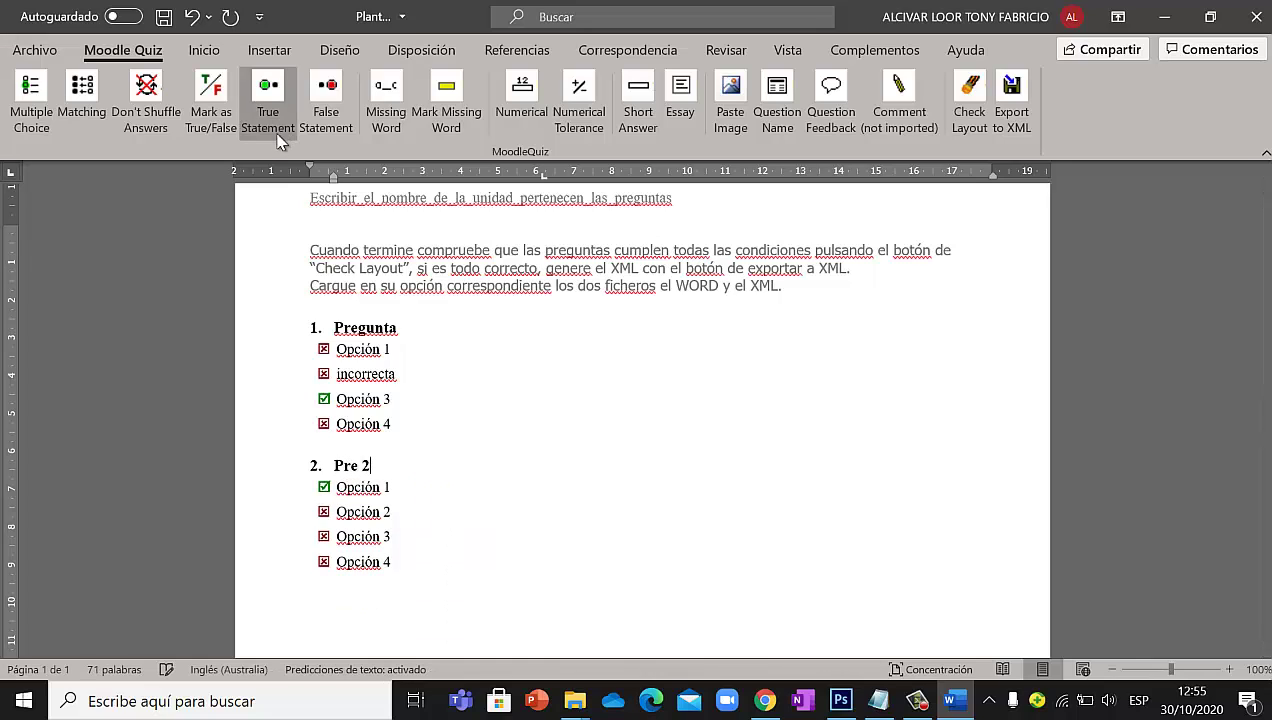
Add an empty paragraph below Opción 4 of question 2 and try to toggle the true/false mark on it
left_click(340, 605)
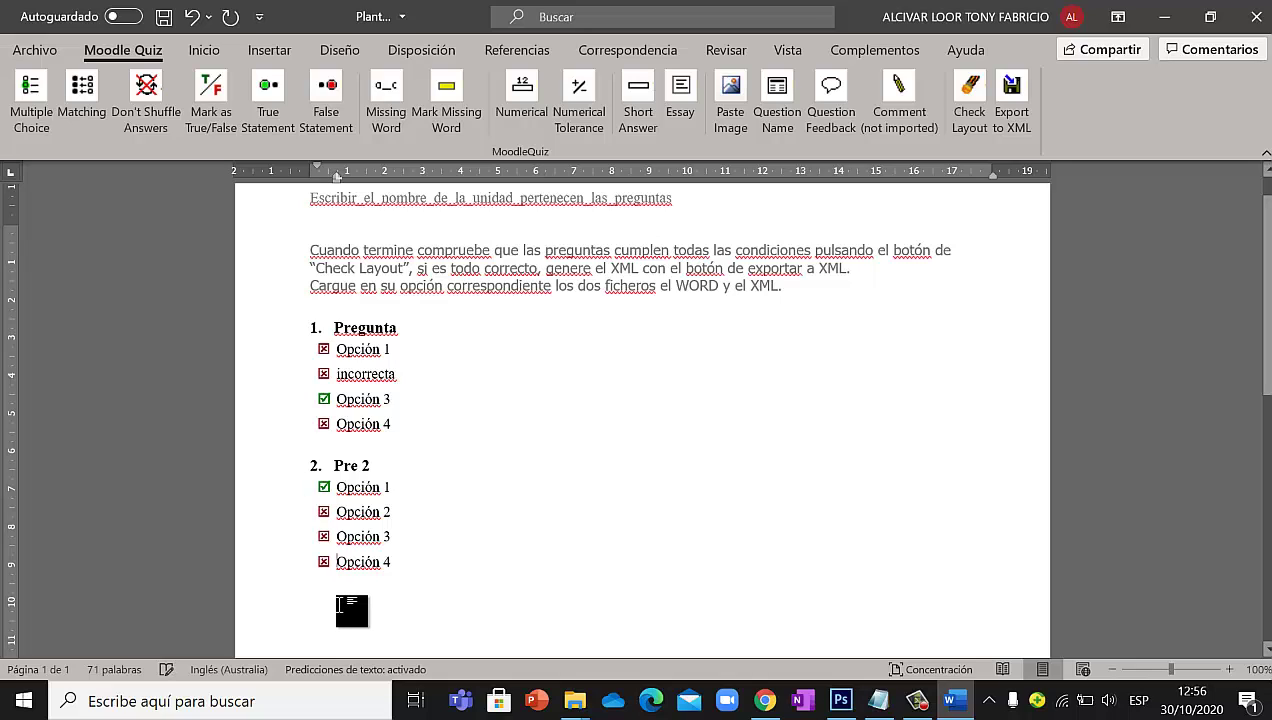
left_click(430, 568)
key("Return")
key("Return")
left_click(221, 114)
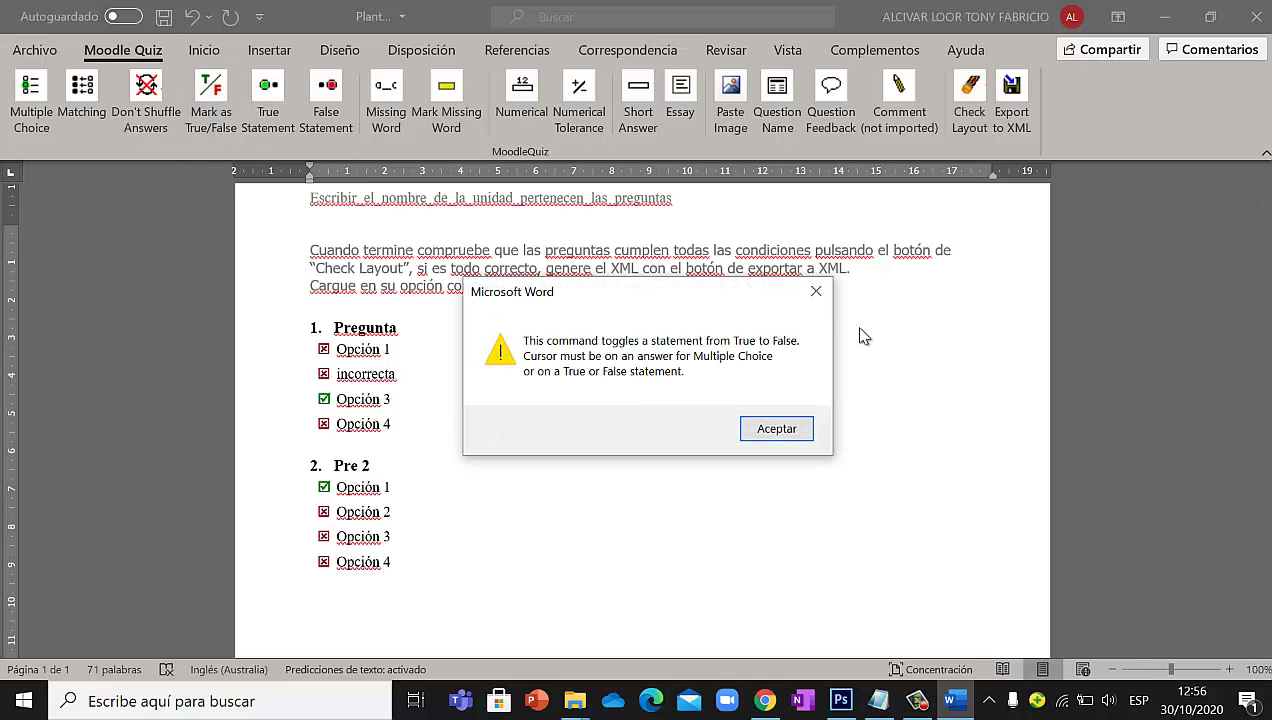
left_click(816, 291)
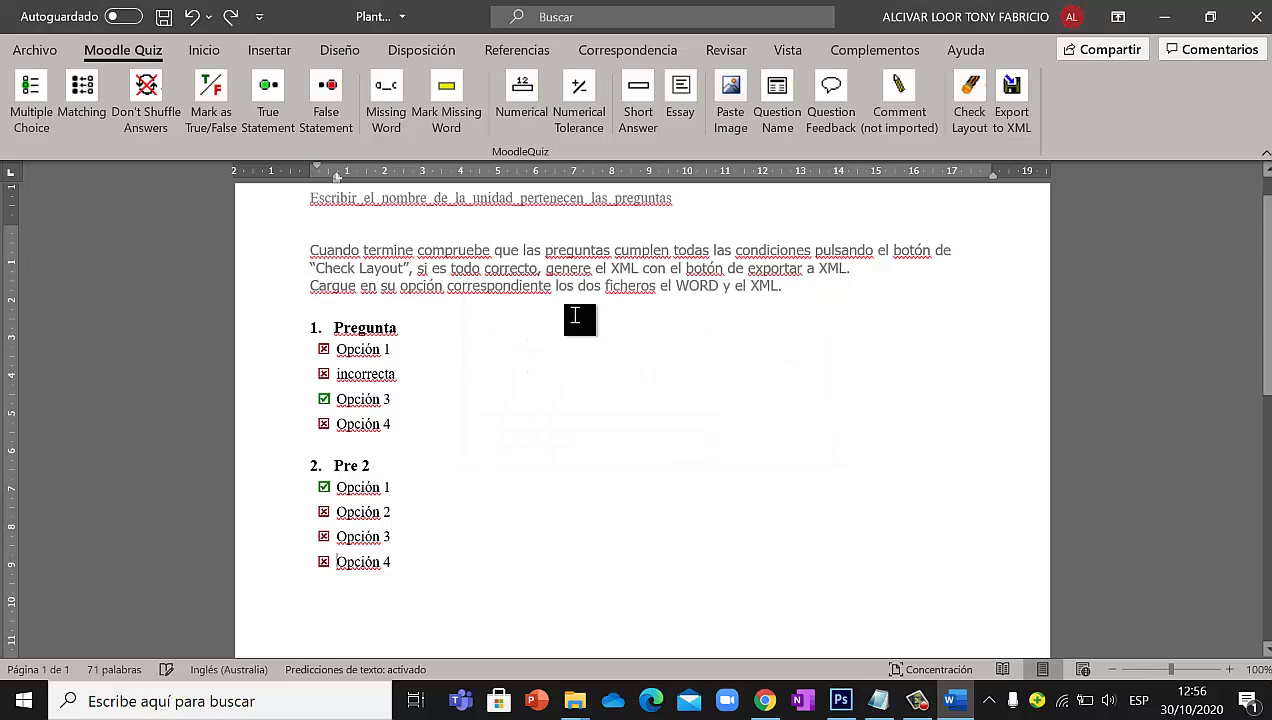
Insert a True Statement question on the empty line below question 2
left_click(310, 606)
left_click(334, 130)
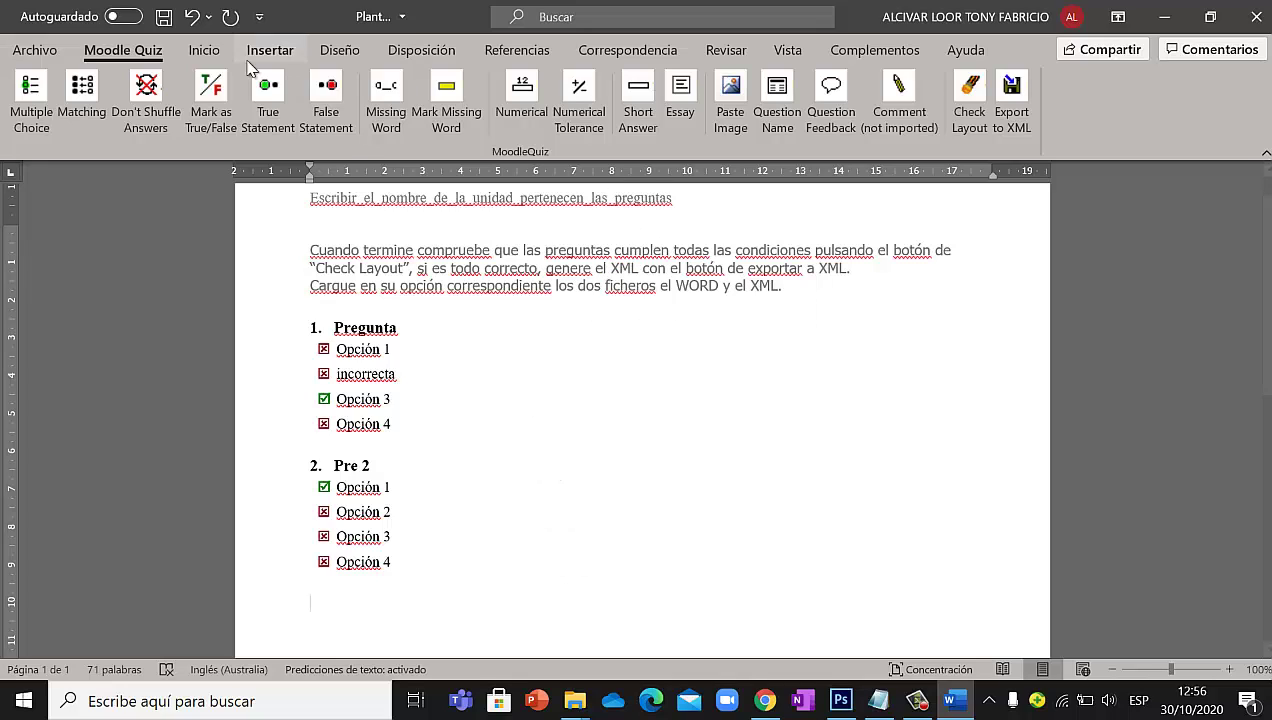
left_click(283, 118)
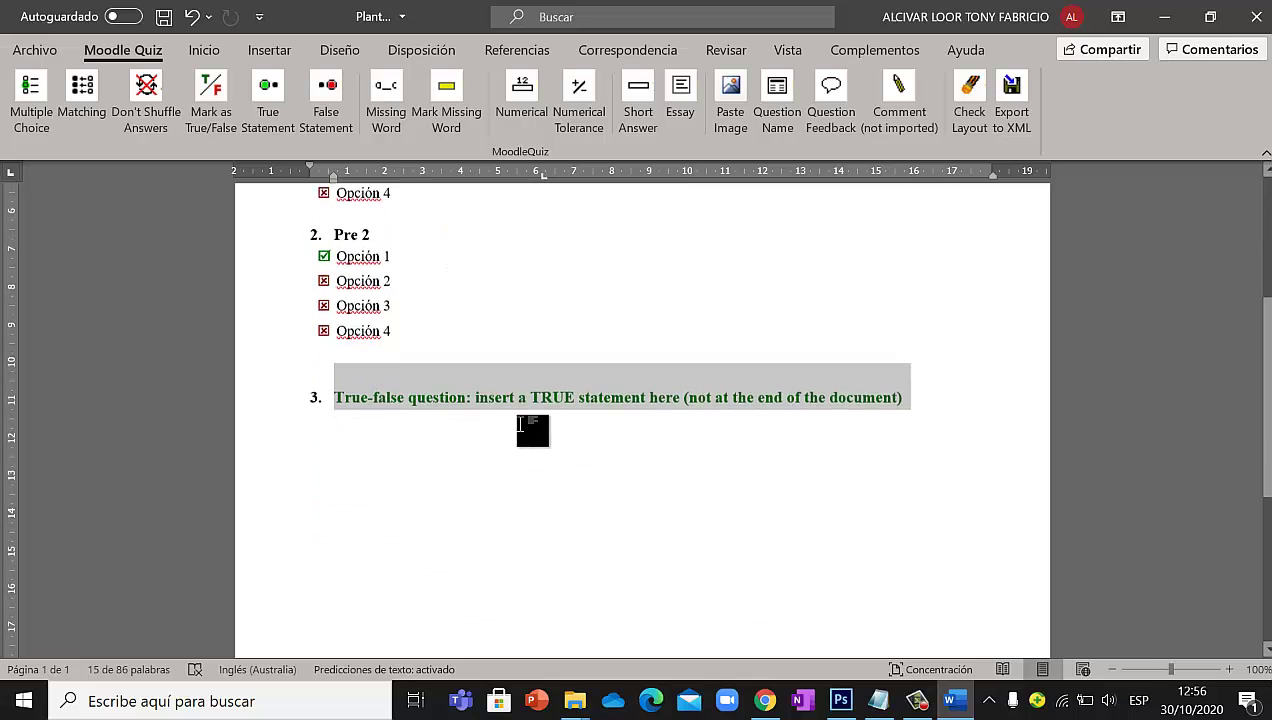
scroll(518, 424, "up", 4)
left_click(512, 630)
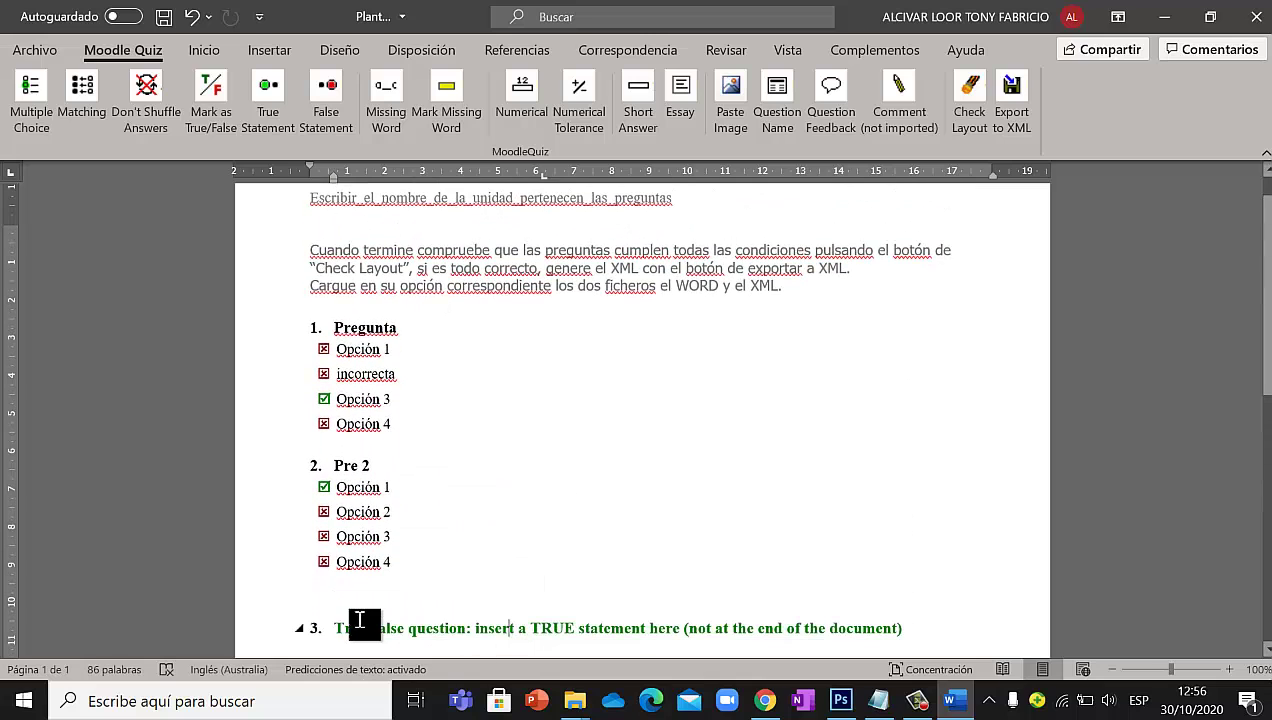
Try to overwrite the placeholder statement of true-false question 3 with new text, and undo the replacement
left_click_drag(336, 627, 903, 548)
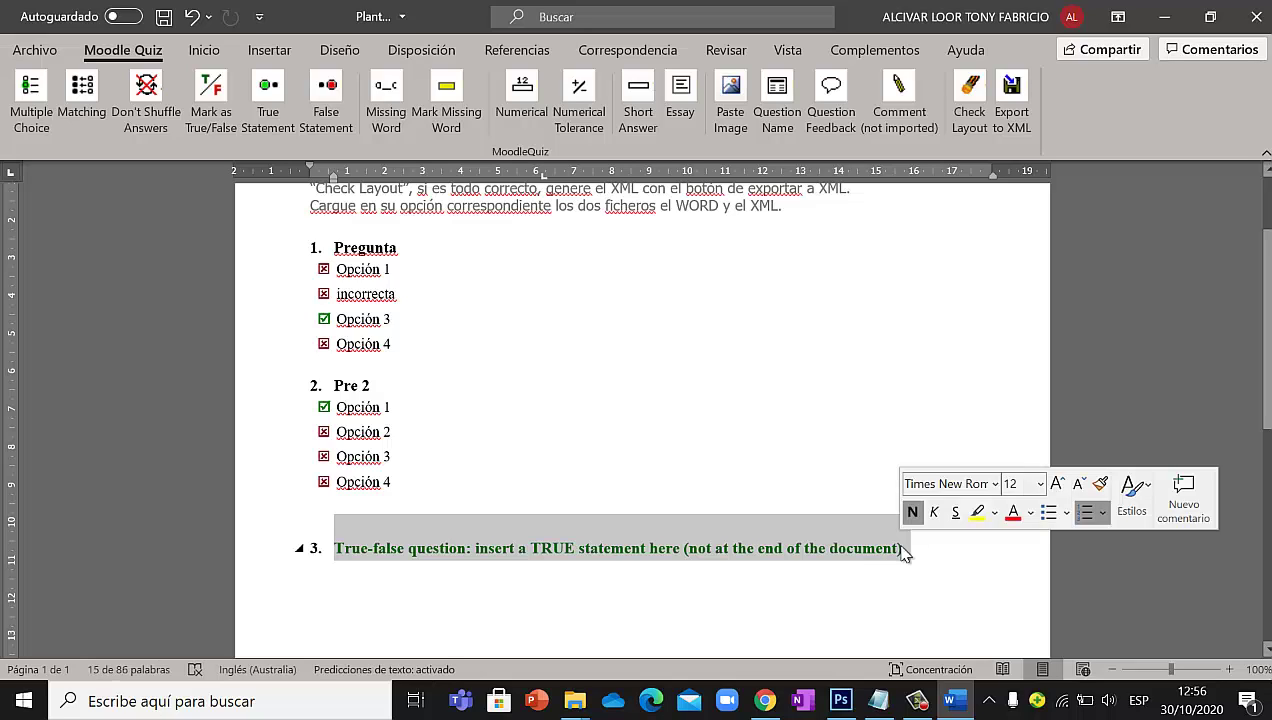
type("Pa")
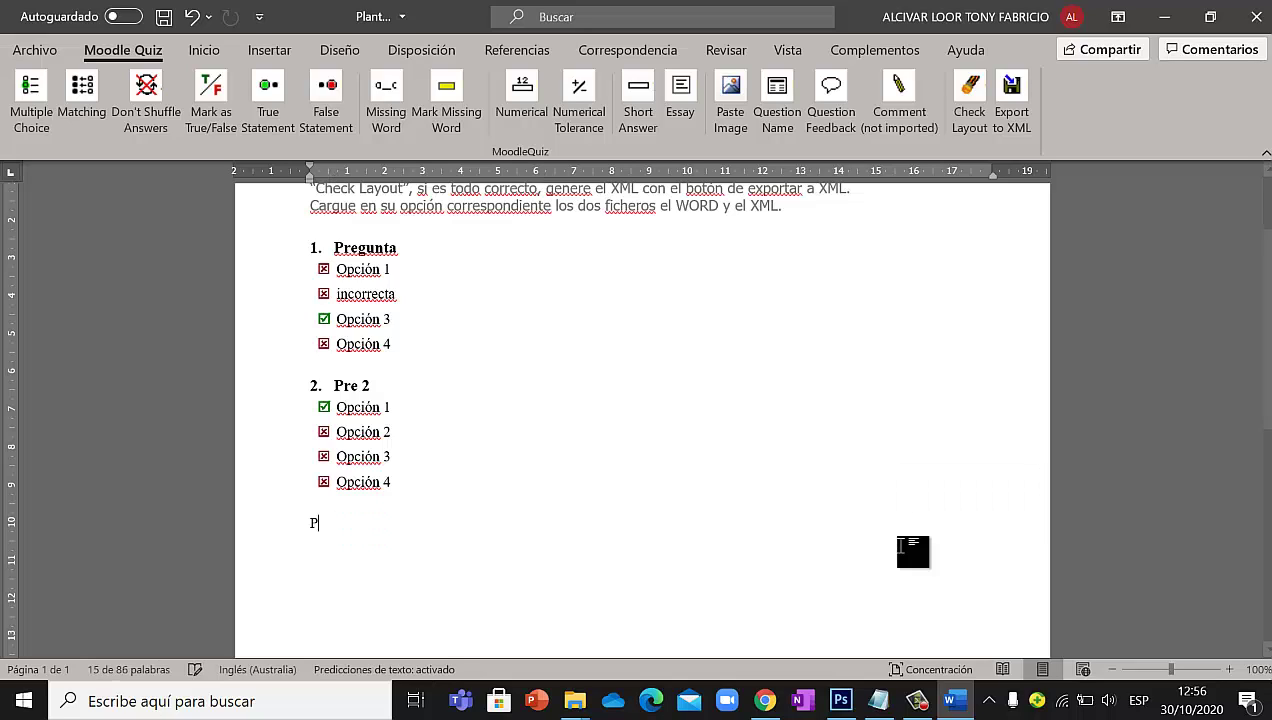
key("ctrl+z")
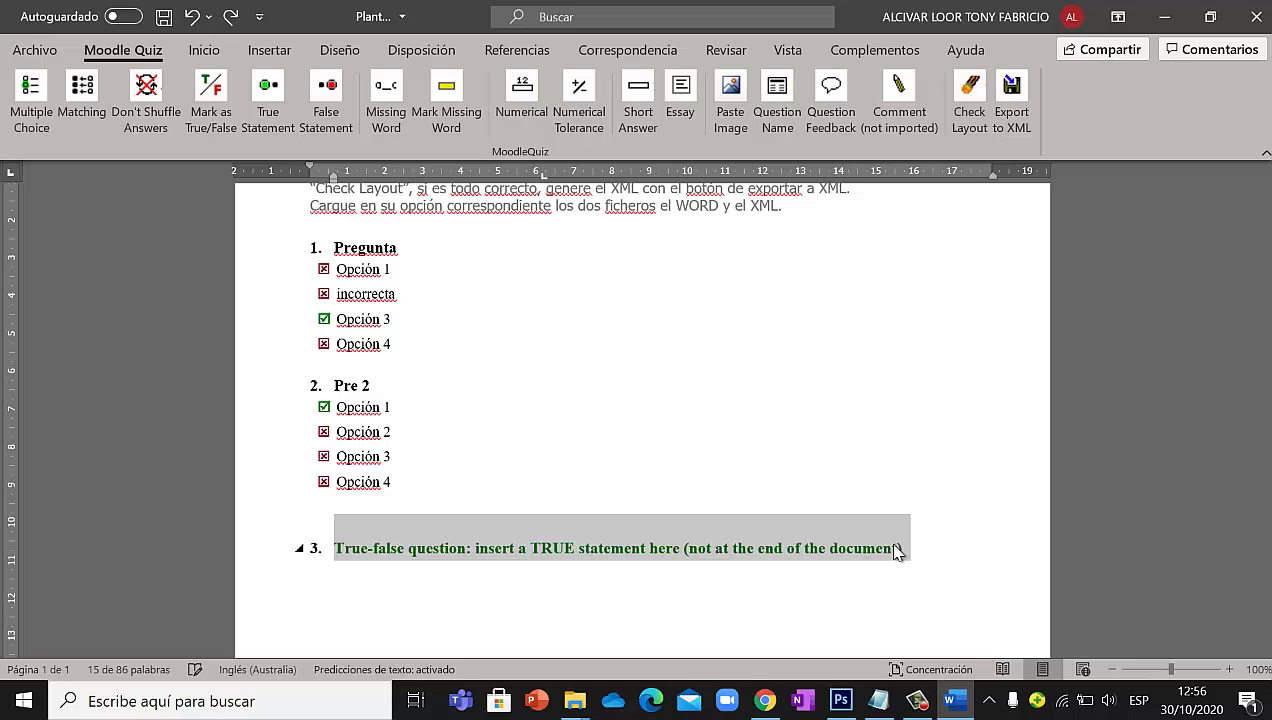
Replace the placeholder statement of true-false question 3 with "Portoviejo es la capital de Manabí"
left_click(430, 546)
left_click_drag(335, 548, 378, 547)
left_click(897, 548)
left_click_drag(906, 543, 386, 554)
key("BackSpace")
key("BackSpace")
key("BackSpace")
key("BackSpace")
key("BackSpace")
key("BackSpace")
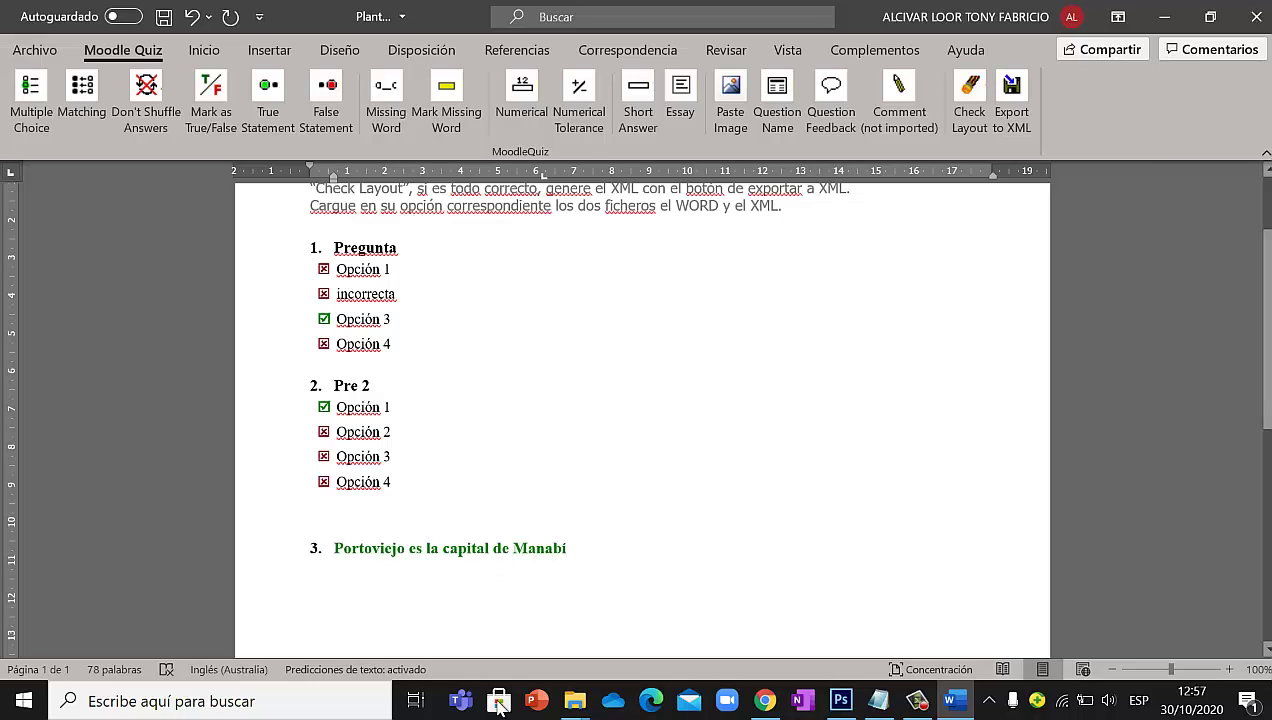
Insert a False Statement question below question 3 and replace its placeholder with "Guayaquil es la capital de Argentina"
key("Return")
left_click(330, 115)
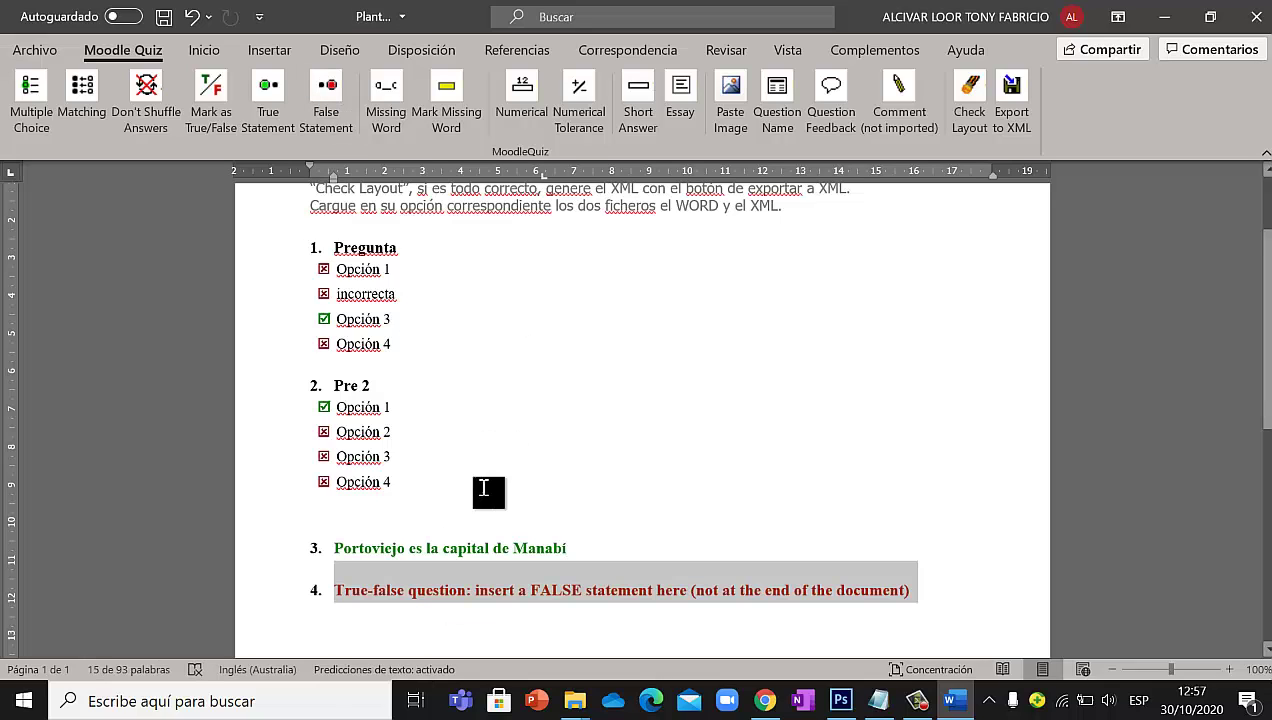
left_click(553, 590)
left_click_drag(338, 590, 910, 594)
key("Delete")
key("ctrl+z")
left_click(348, 590)
left_click_drag(388, 588, 917, 590)
key("End")
left_click(330, 590, "shift")
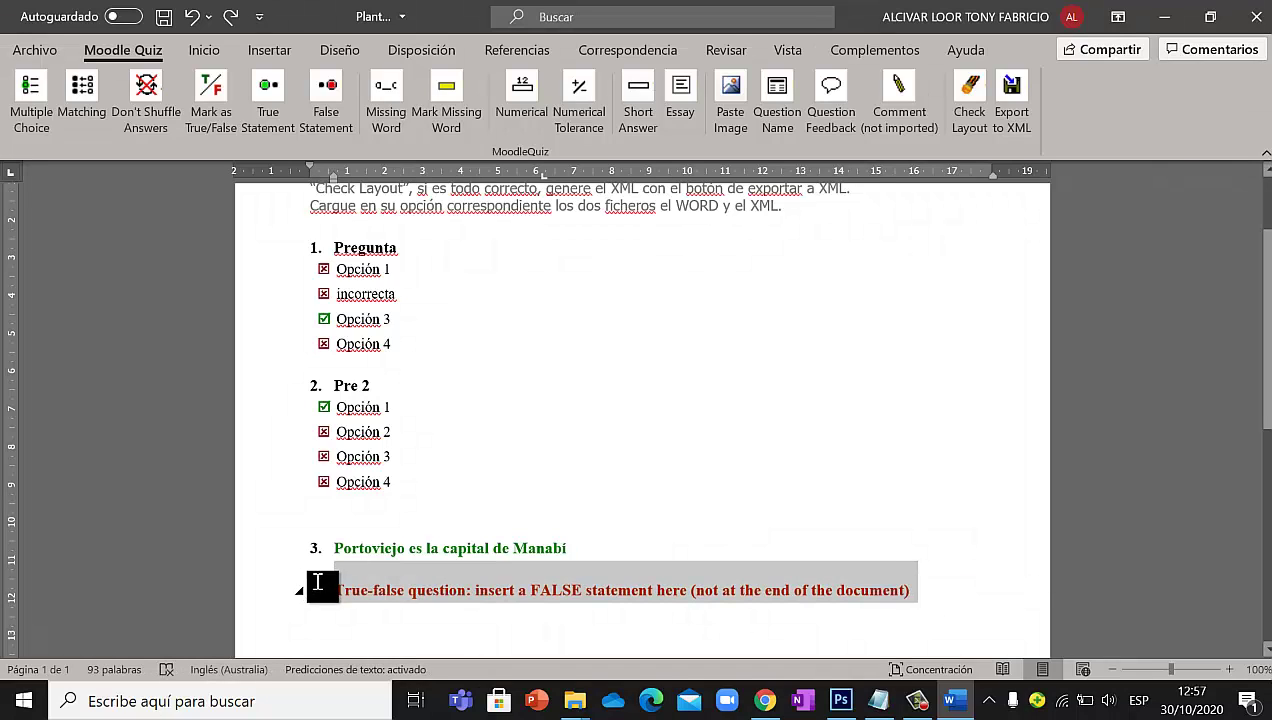
key("Delete")
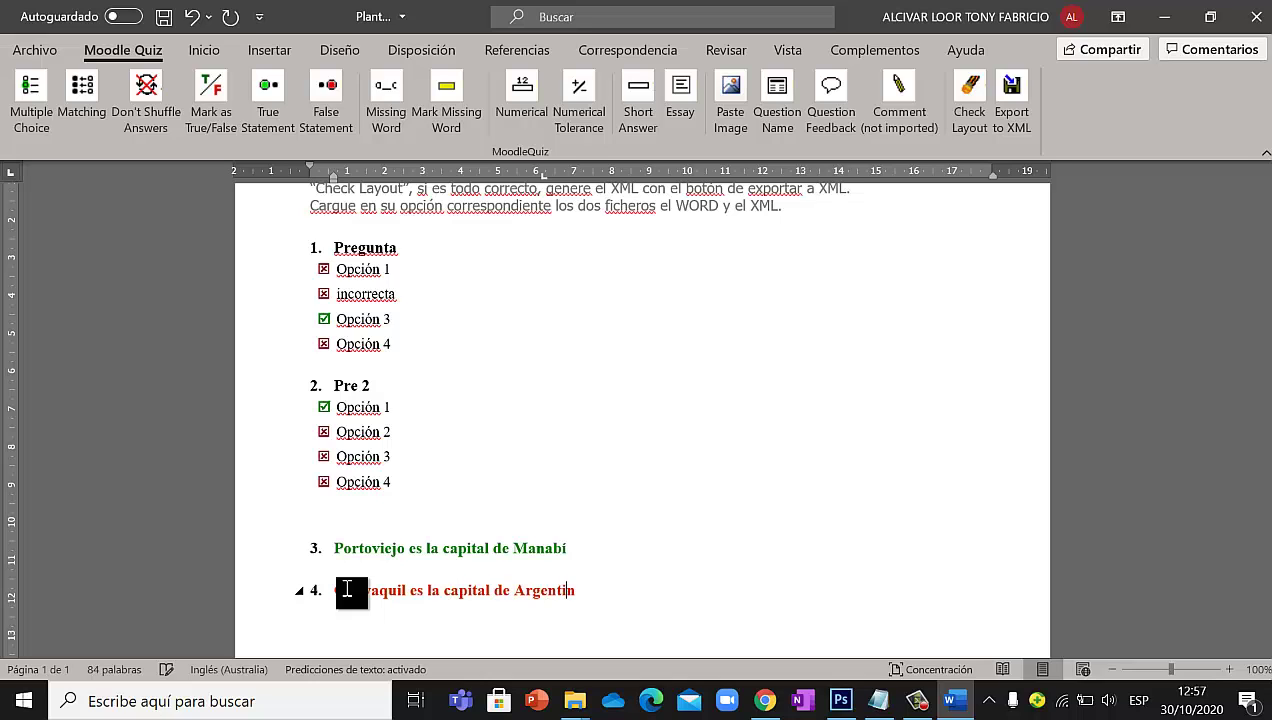
scroll(505, 510, "up", 2)
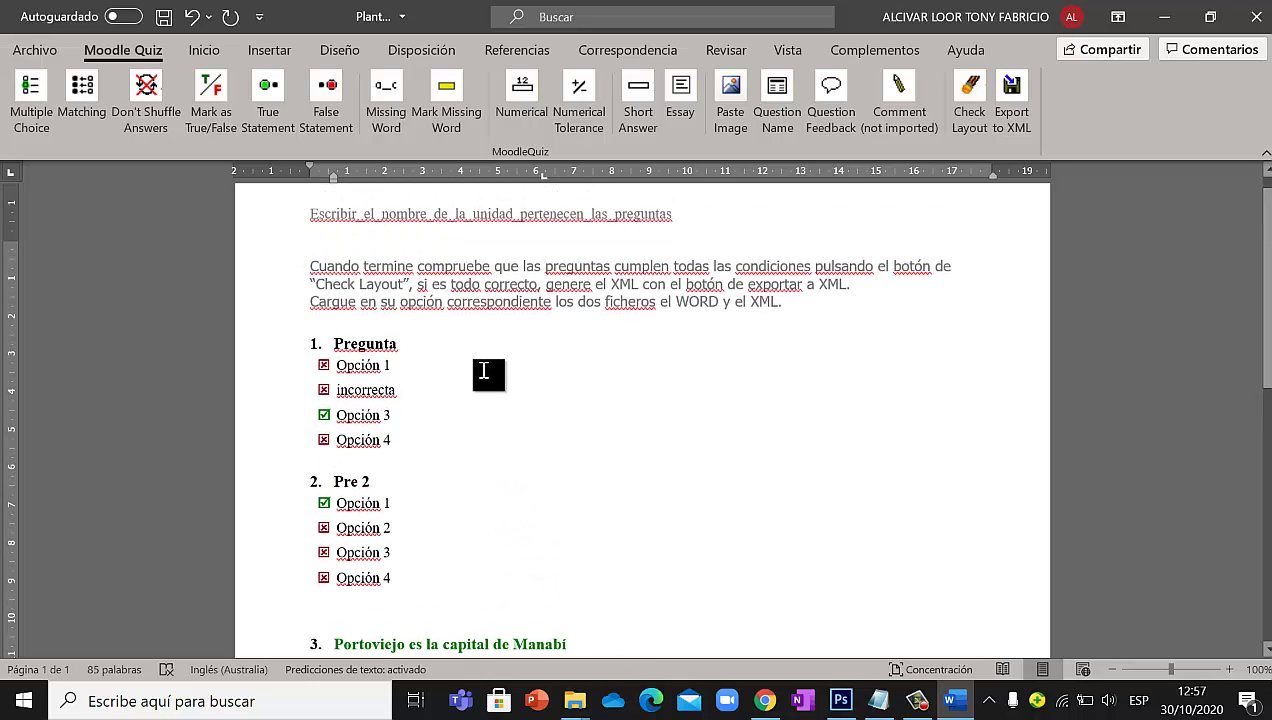
scroll(458, 441, "down", 3)
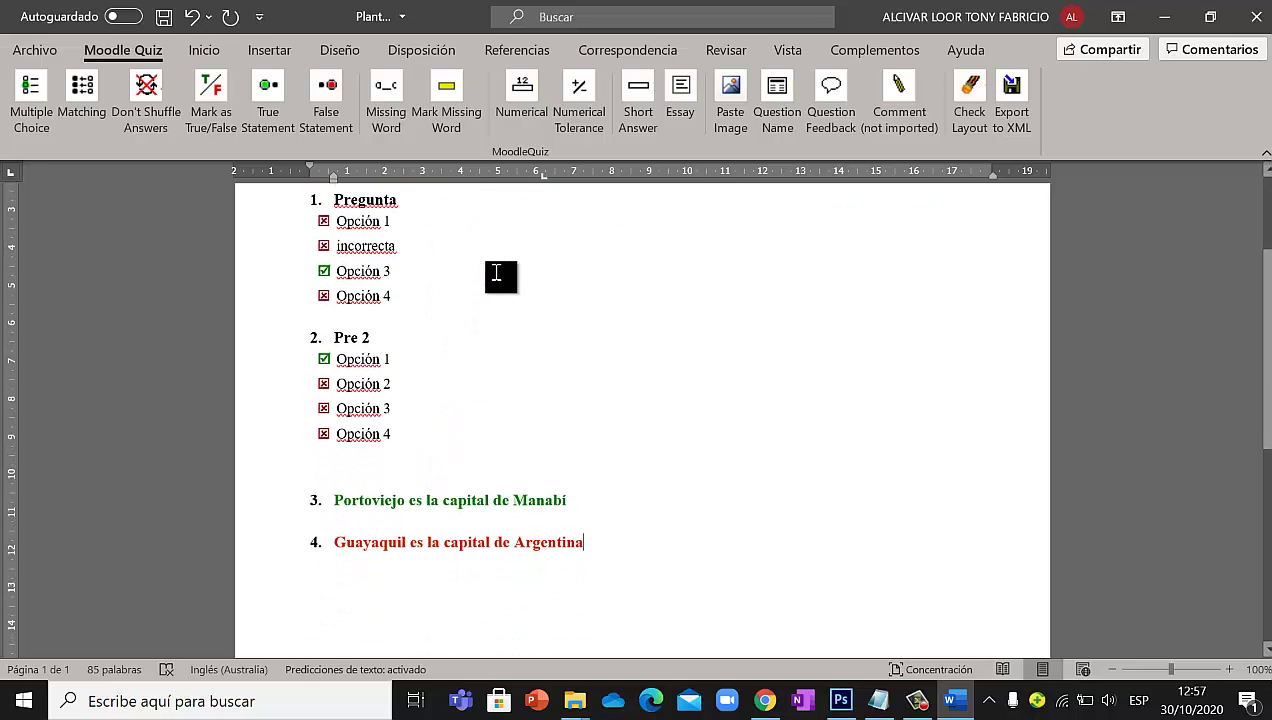
left_click(576, 498)
double_click(386, 522)
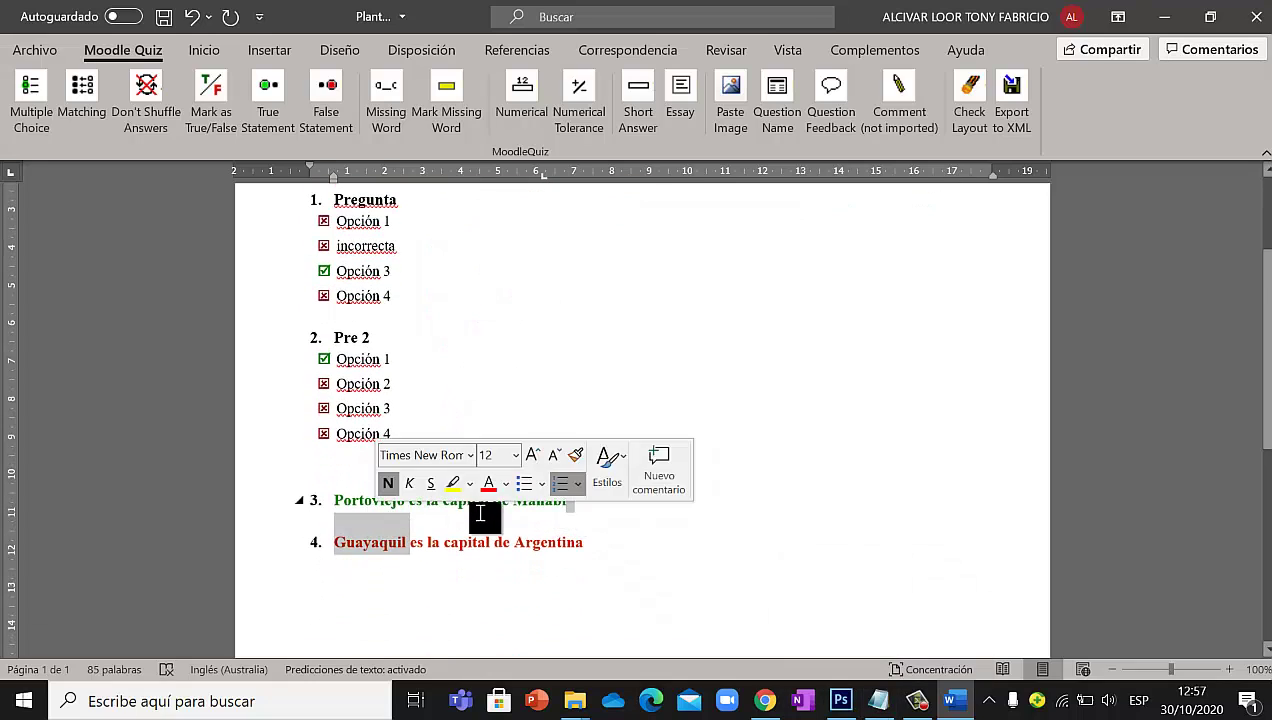
left_click(495, 540)
Insert a Matching question below question 4 and remove the extra empty line above it
left_click(594, 545)
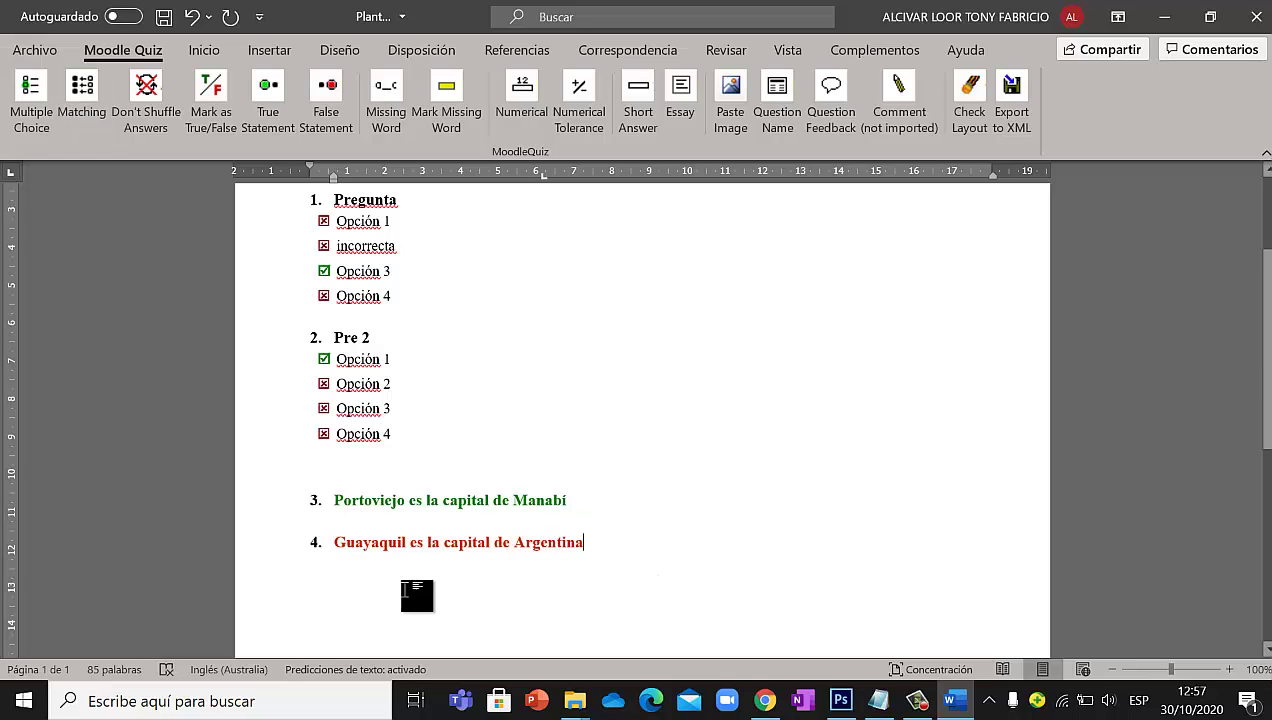
left_click(91, 110)
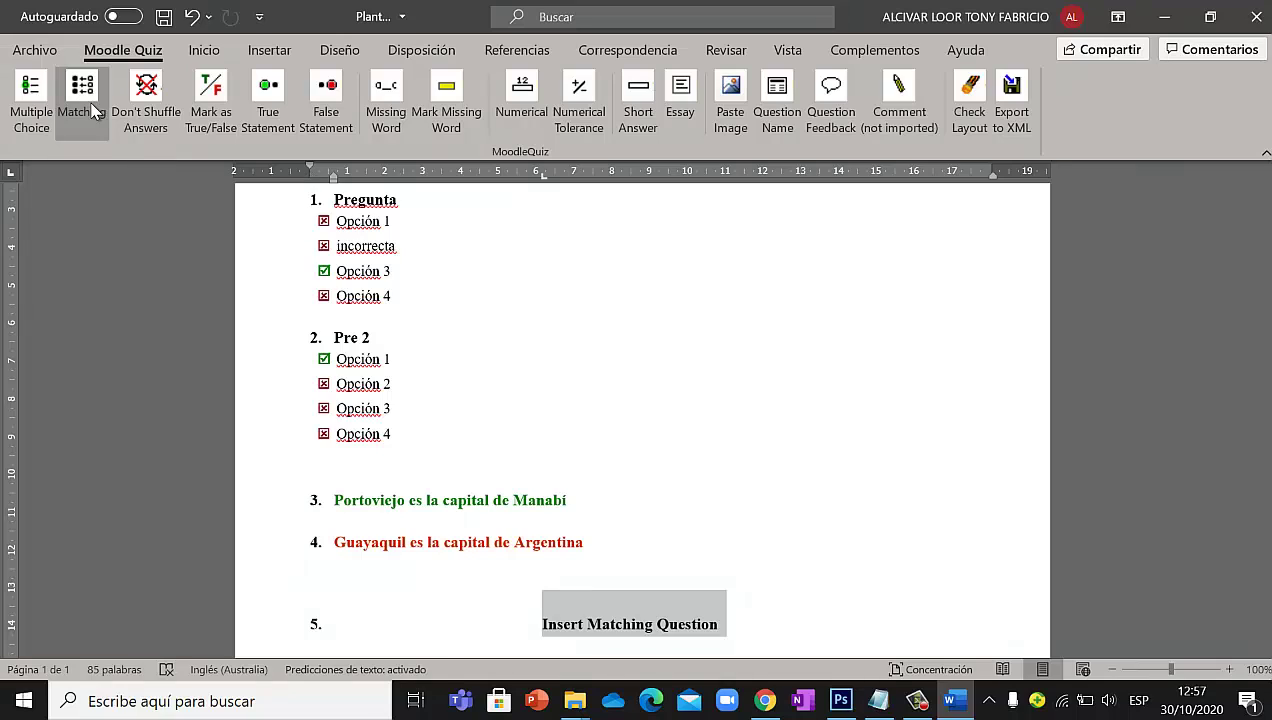
scroll(548, 470, "down", 3)
left_click(379, 388)
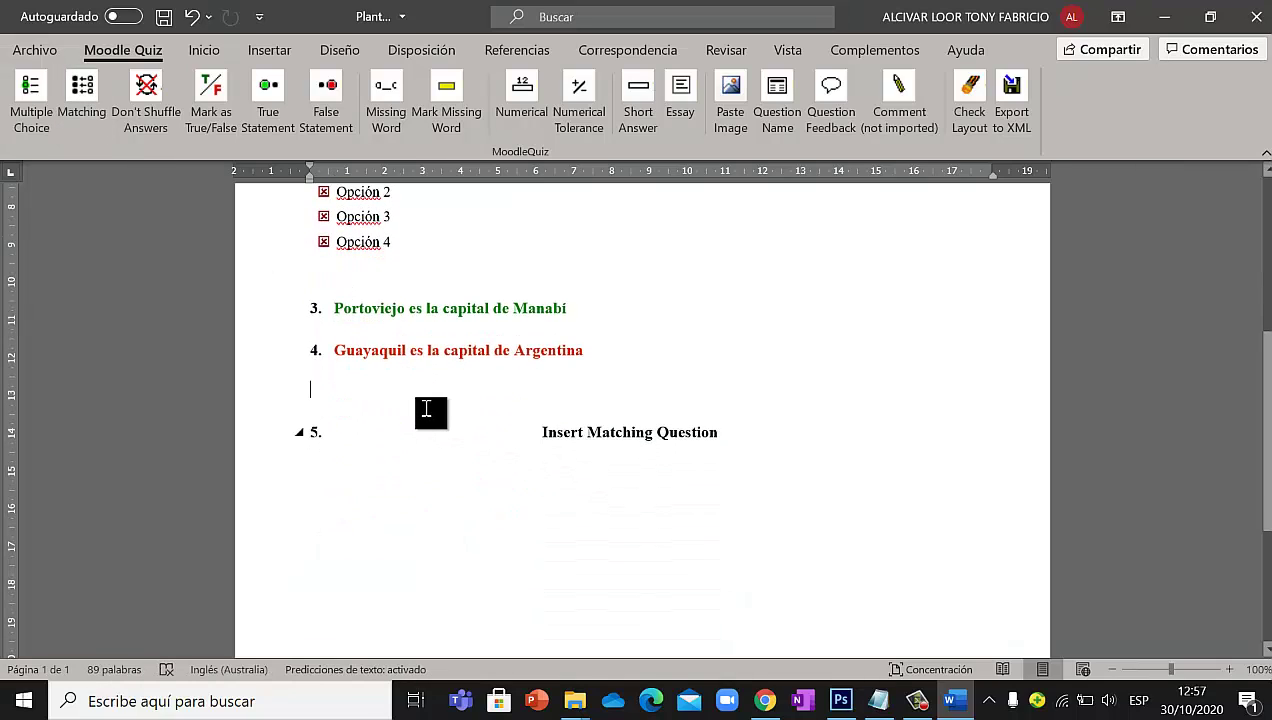
key("BackSpace")
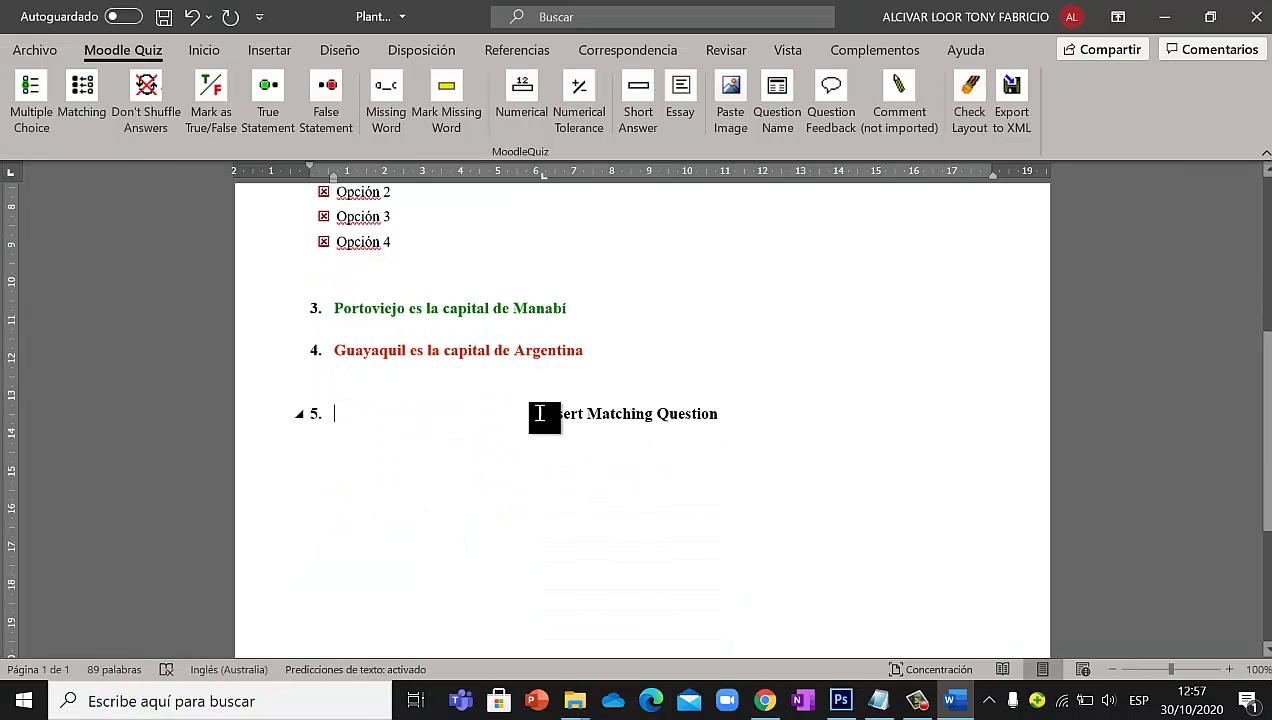
Replace the placeholder of matching question 5 with "Seleccione las provincias con sus capitales"
left_click_drag(726, 420, 522, 425)
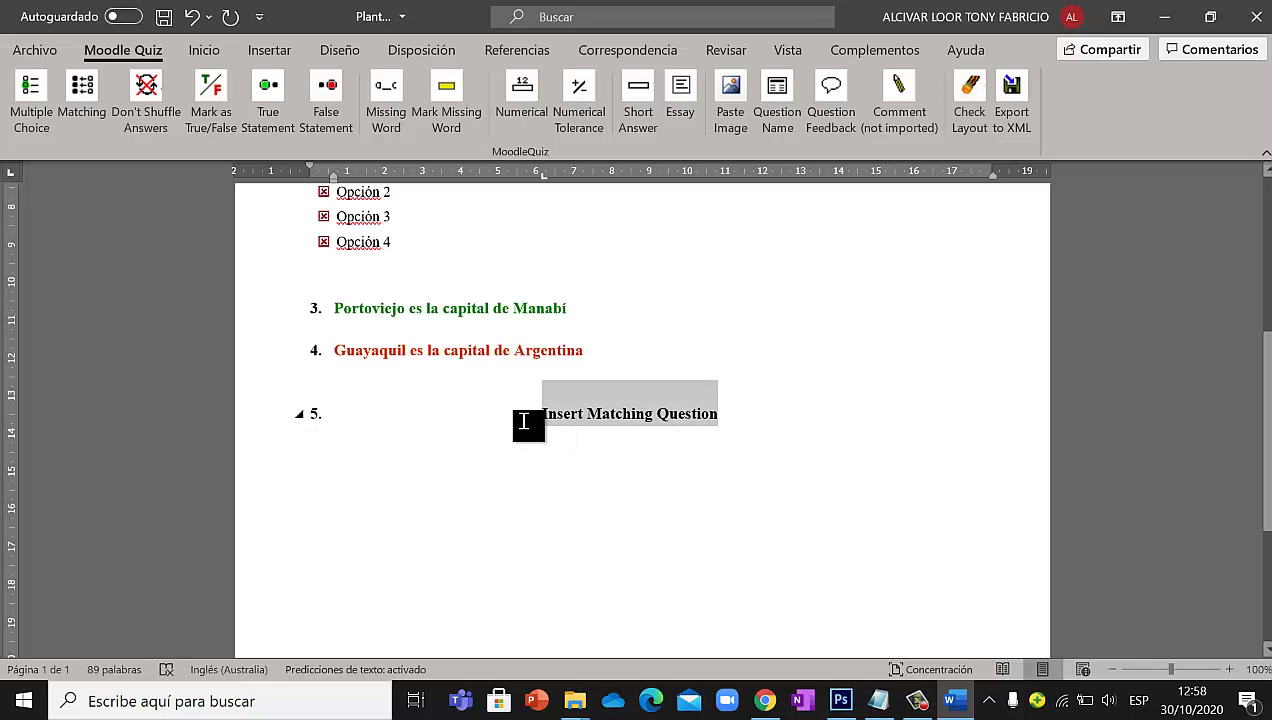
type("k")
key("BackSpace")
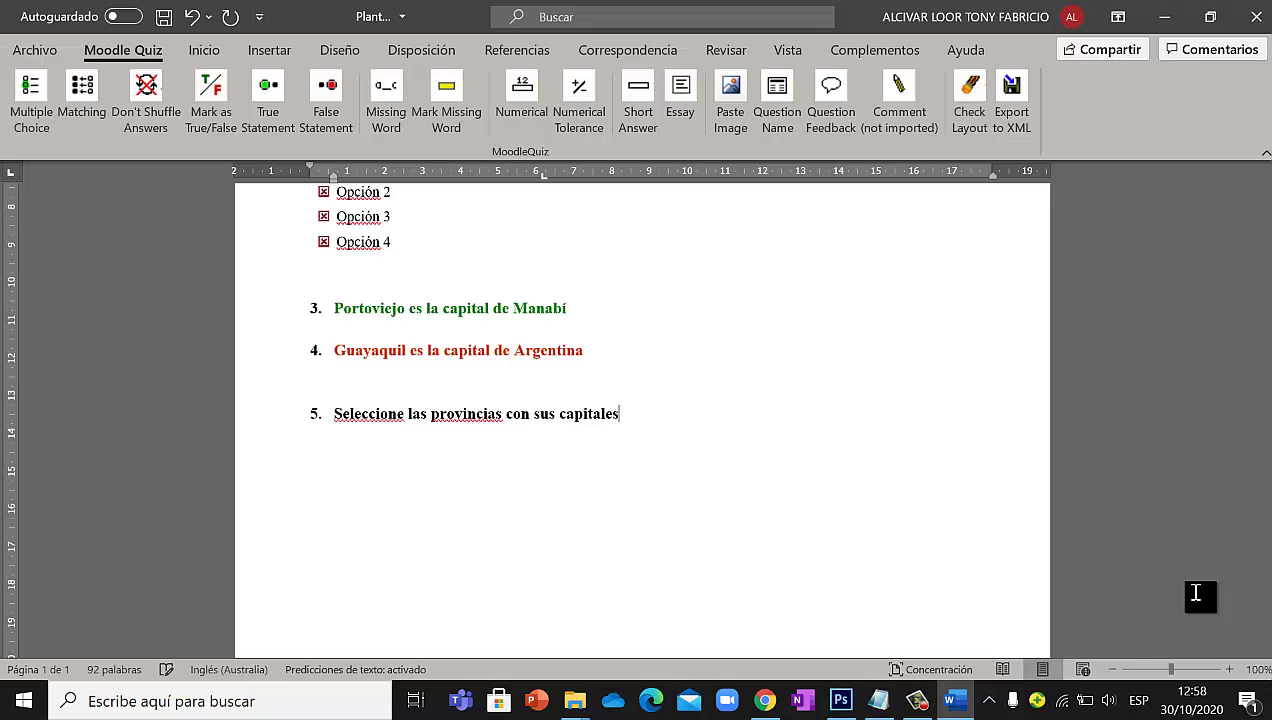
Set the proofing language at question 5 to Español (España)
scroll(1195, 593, "up", 1)
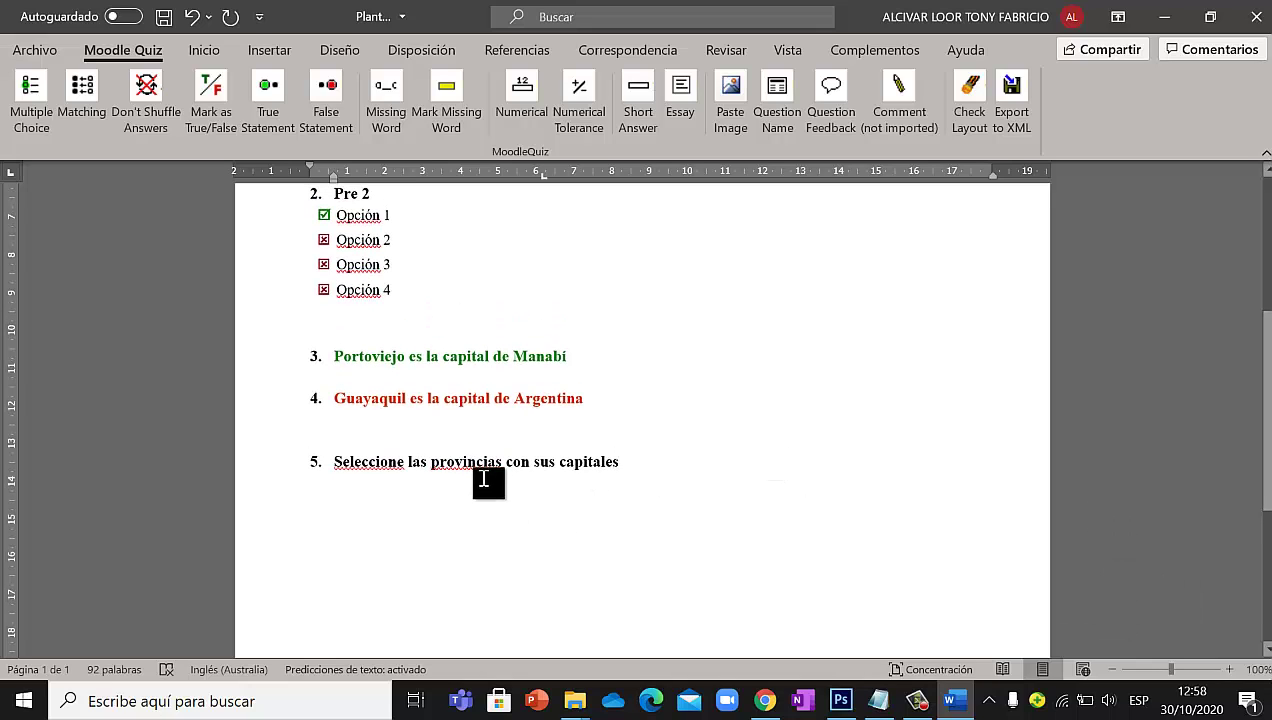
left_click(224, 670)
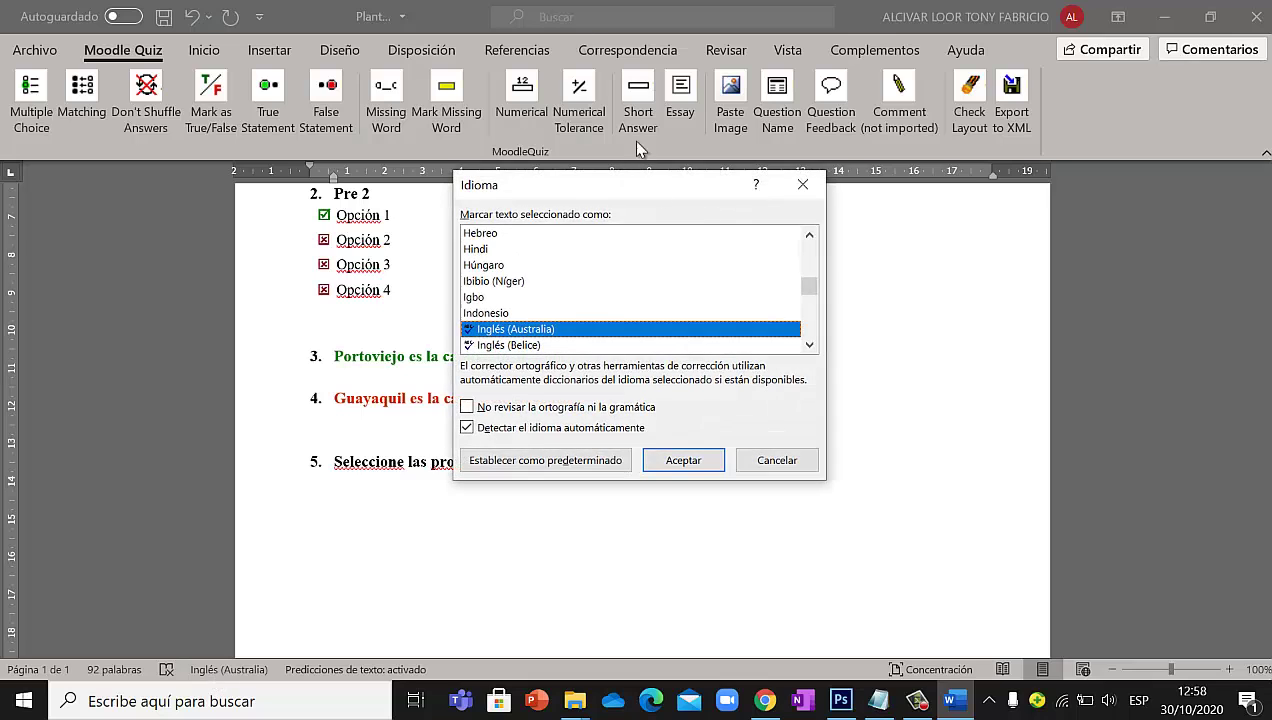
scroll(612, 312, "up", 15)
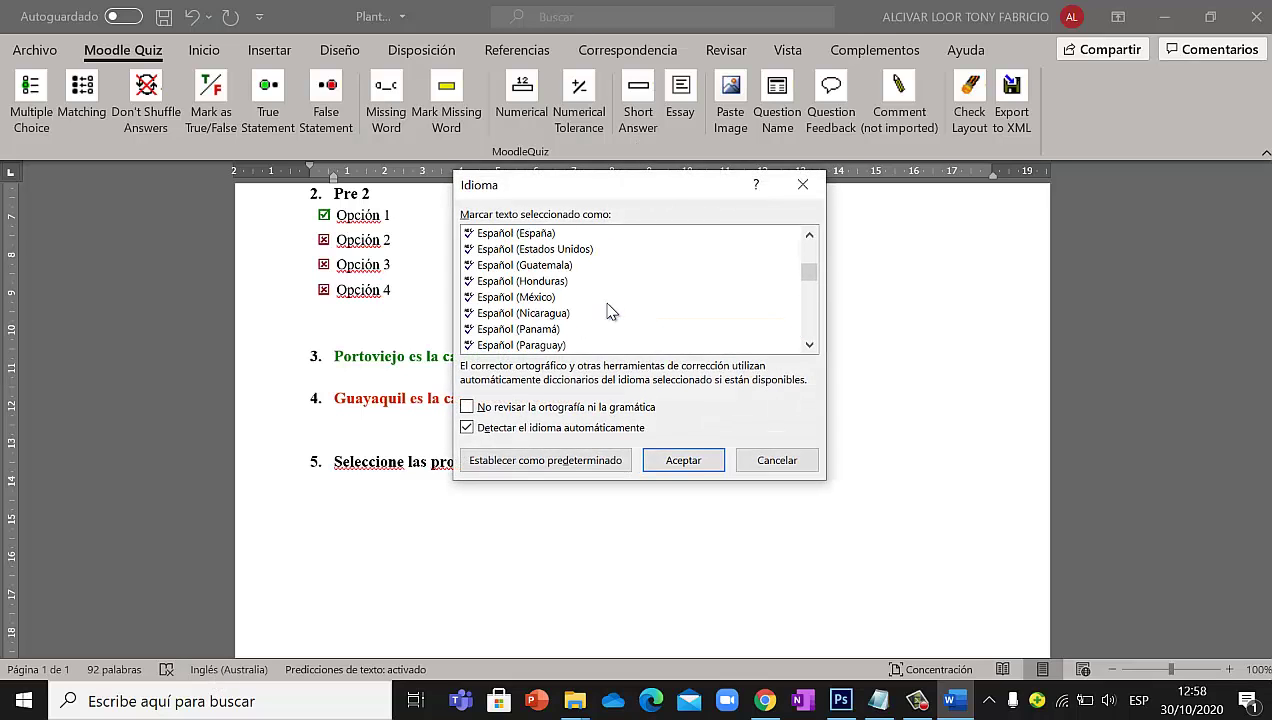
left_click(544, 234)
left_click(662, 458)
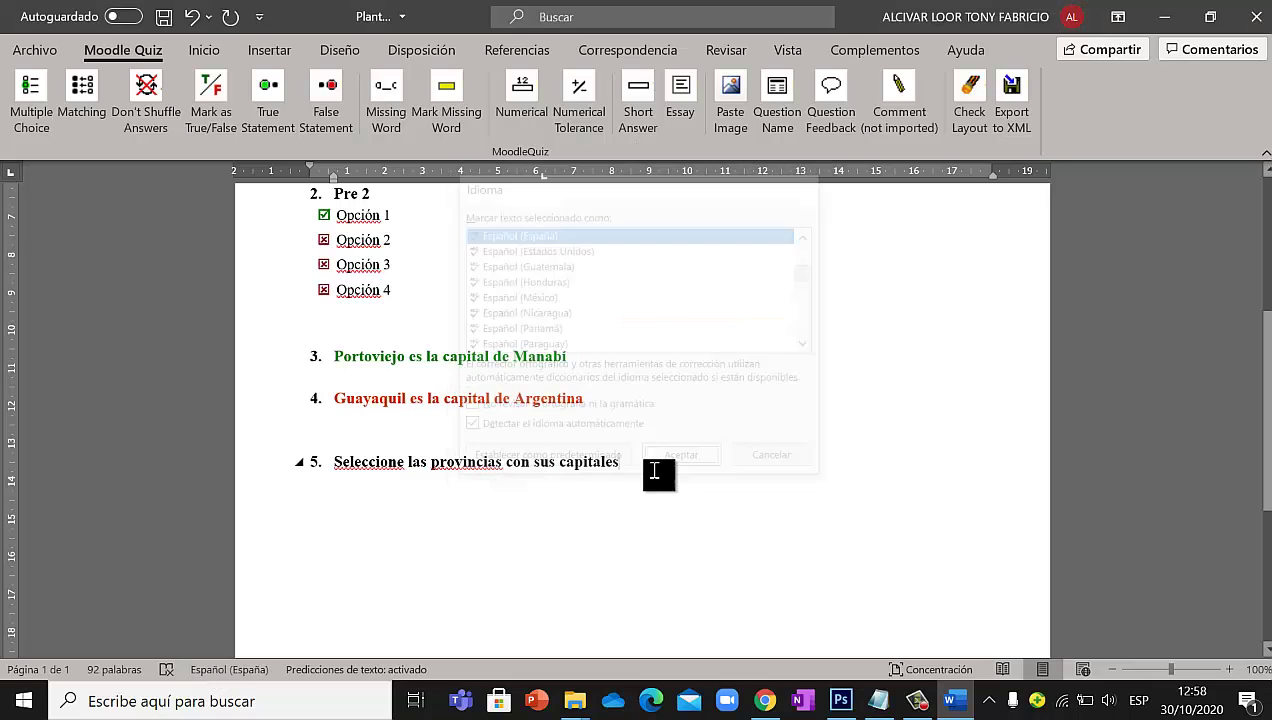
Make Español (España) the default proofing language, with automatic language detection turned off
left_click(232, 669)
scroll(540, 290, "up", 6)
scroll(532, 240, "up", 15)
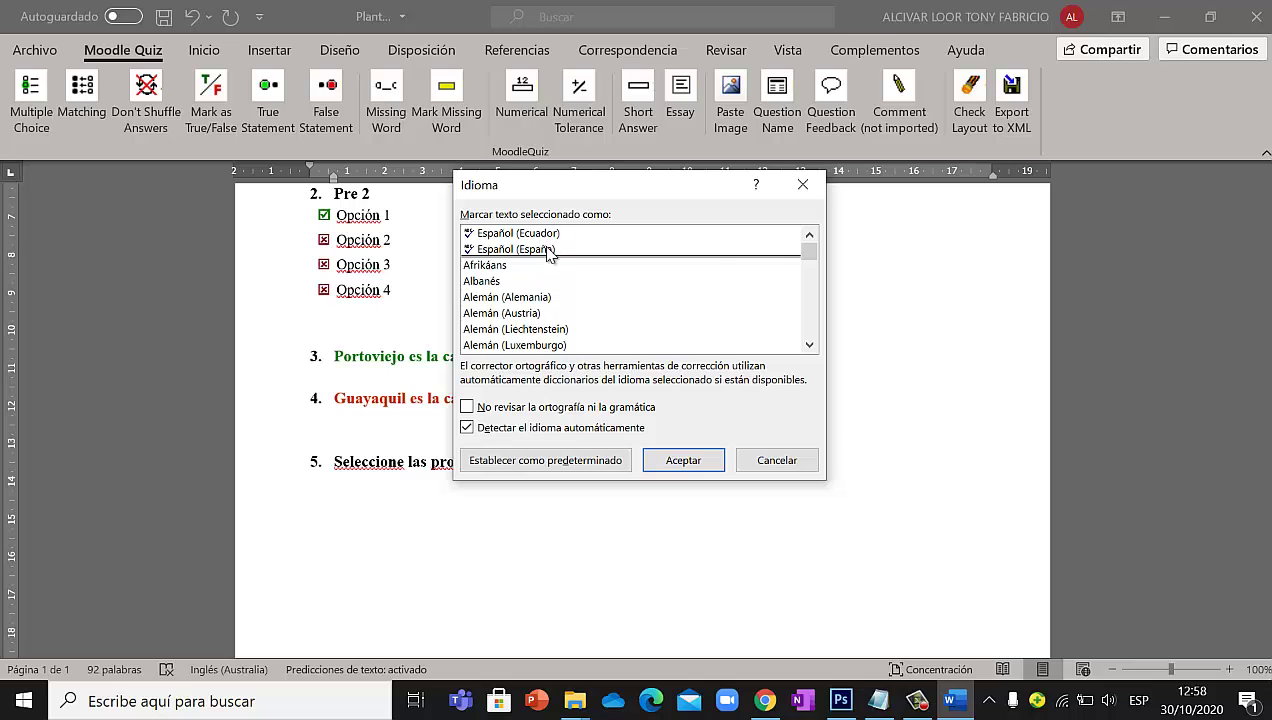
left_click(548, 249)
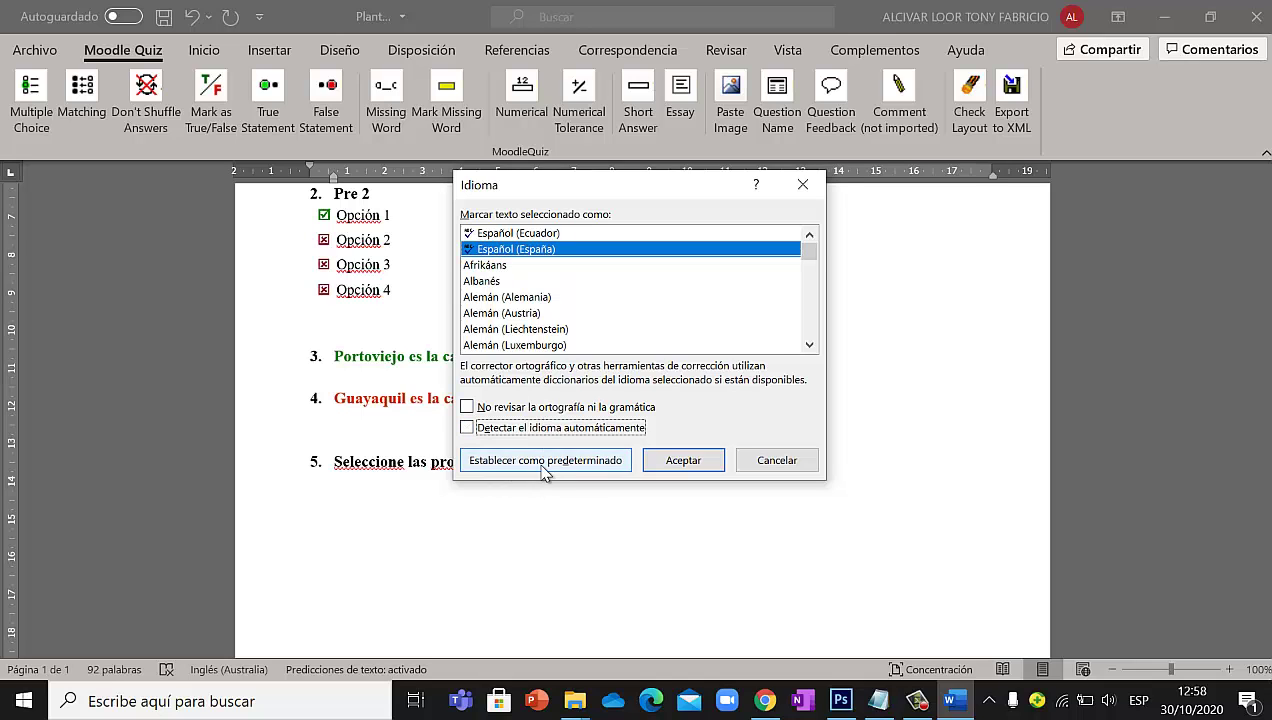
left_click(545, 461)
left_click(619, 415)
left_click(668, 464)
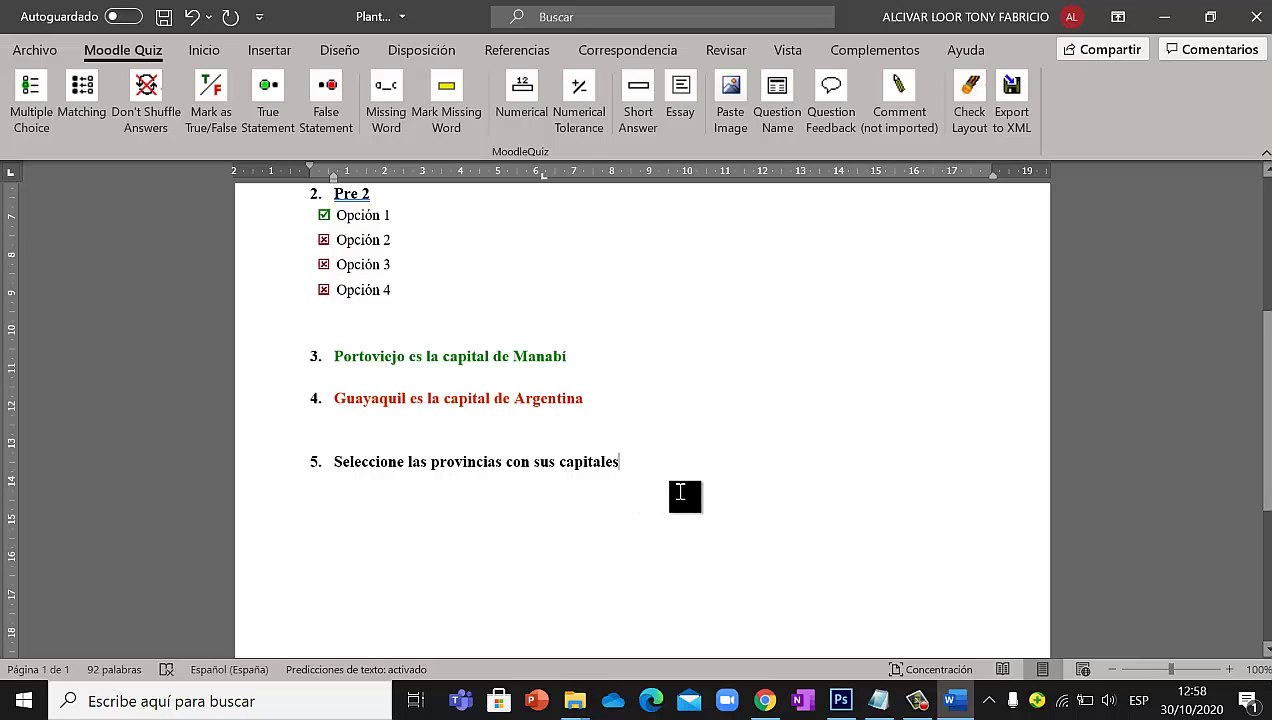
Add the matching pairs Manabí–Portoviejo, Pichincha–Quito and Azuay–Cuenca on alternating lines under question 5
key("Return")
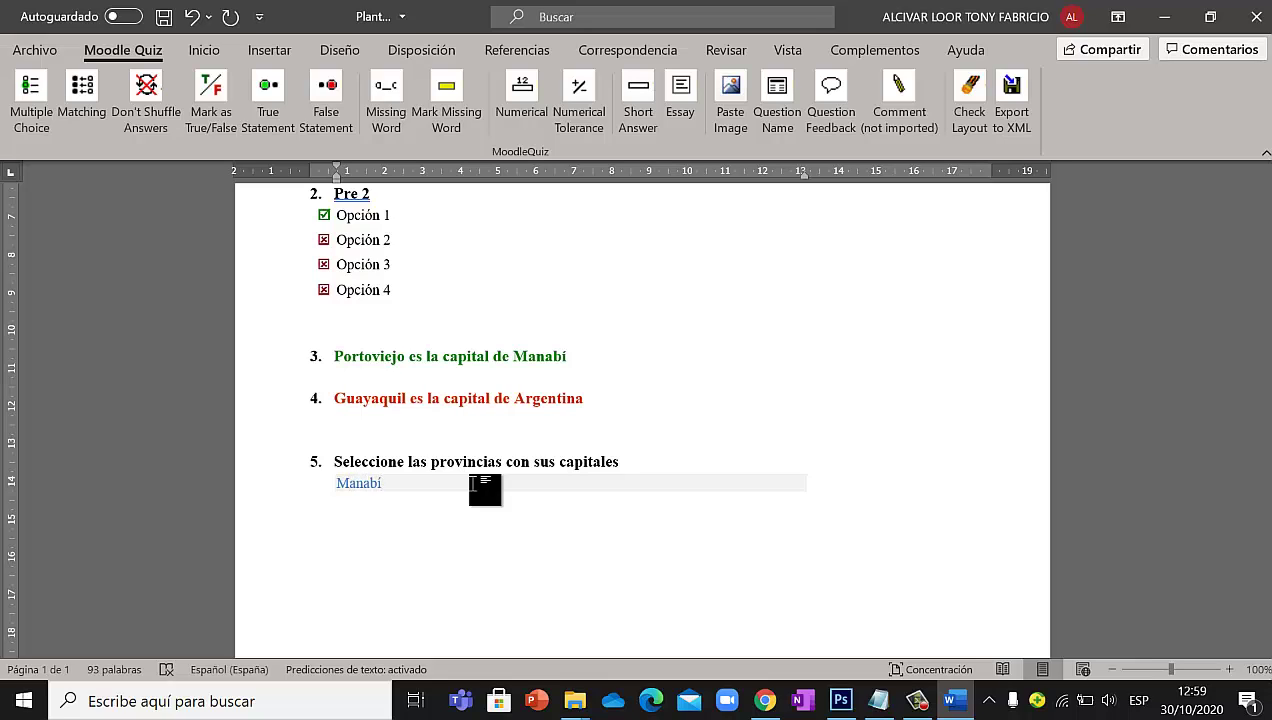
key("Return")
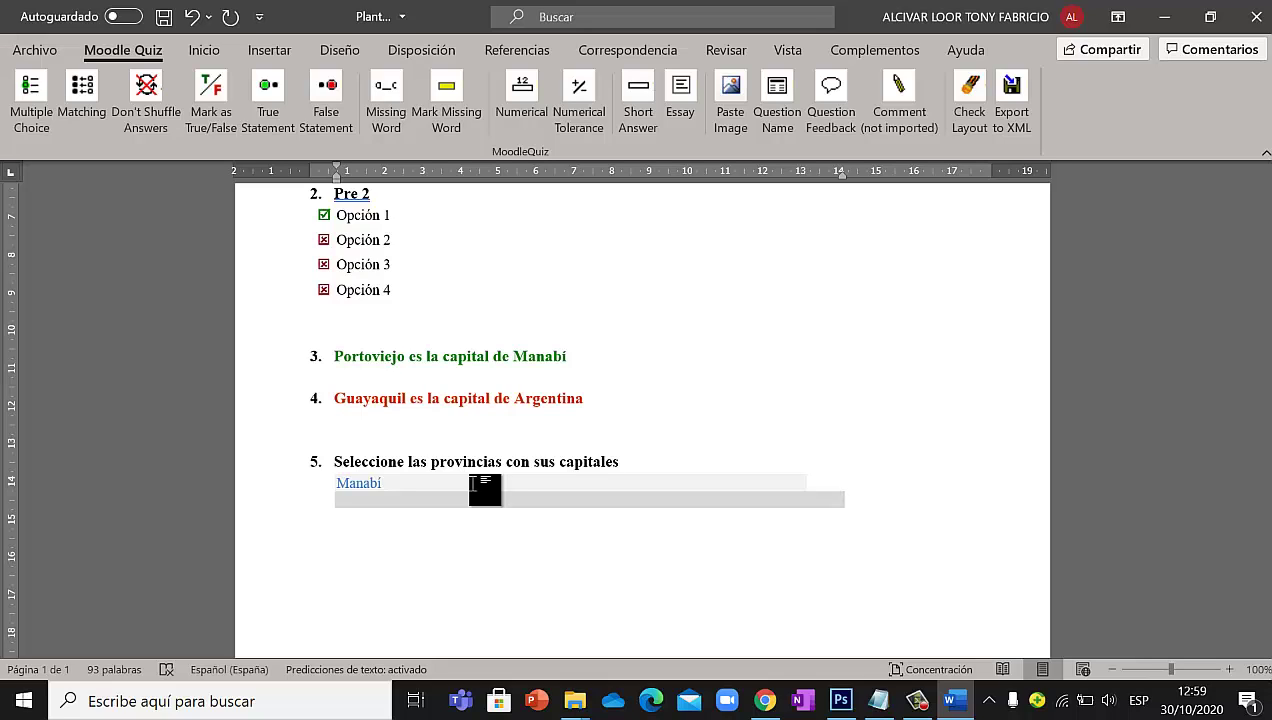
type("Portoviejo")
key("Return")
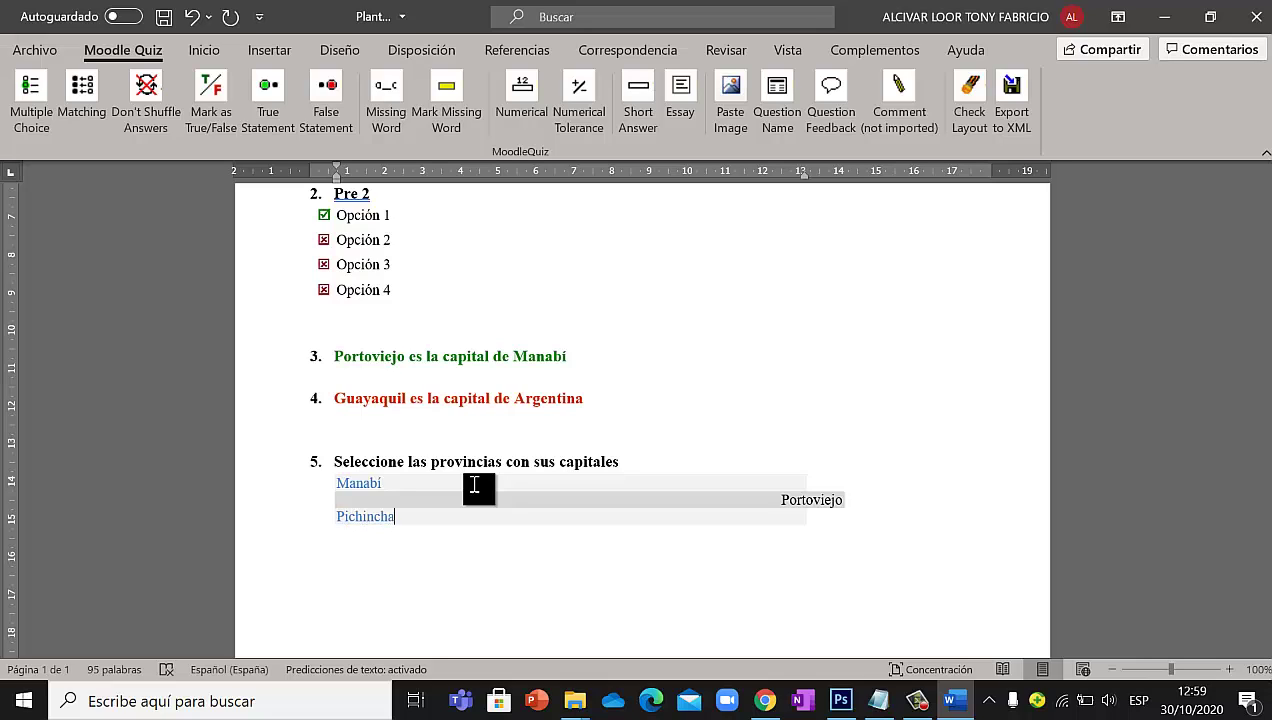
key("Return")
type("Quito")
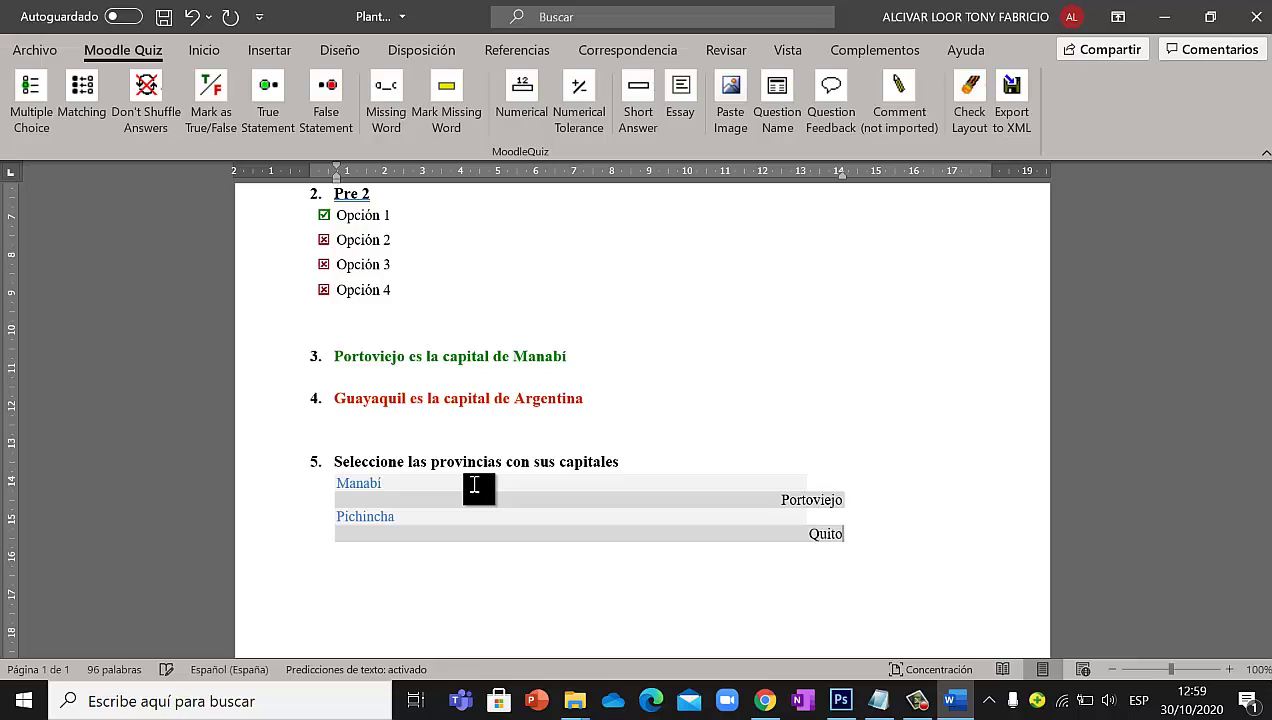
key("Return")
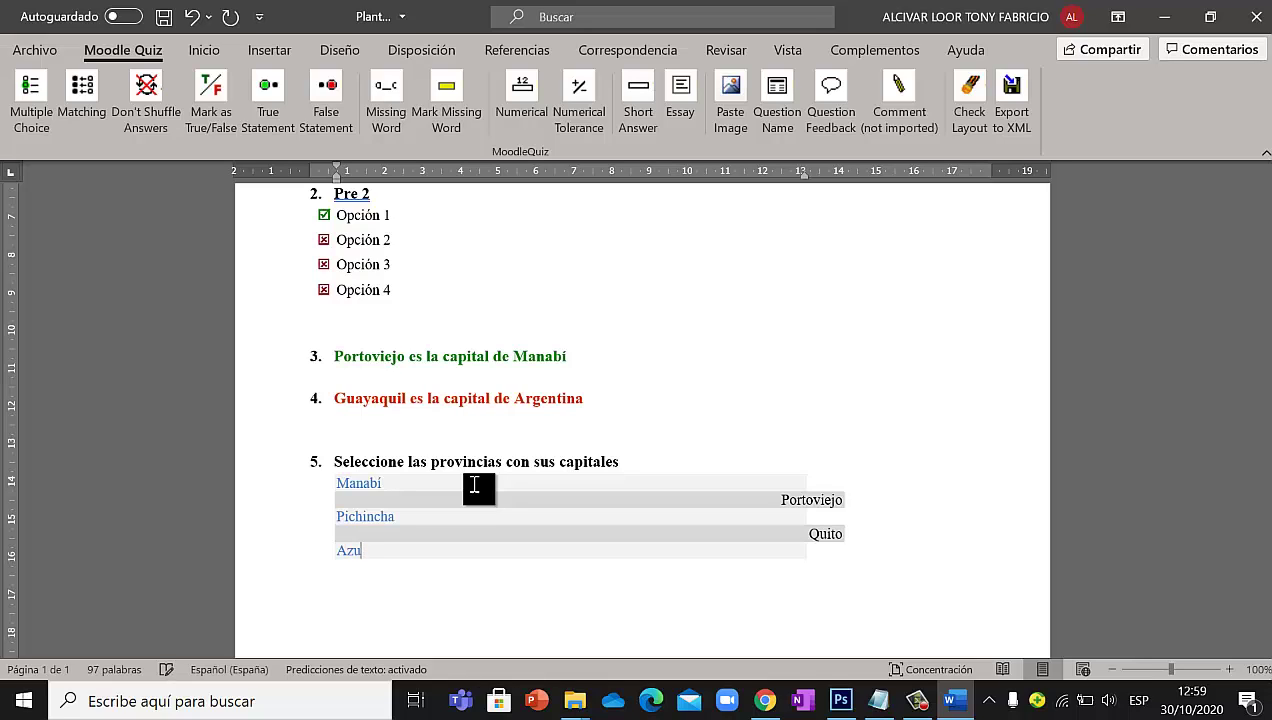
key("Return")
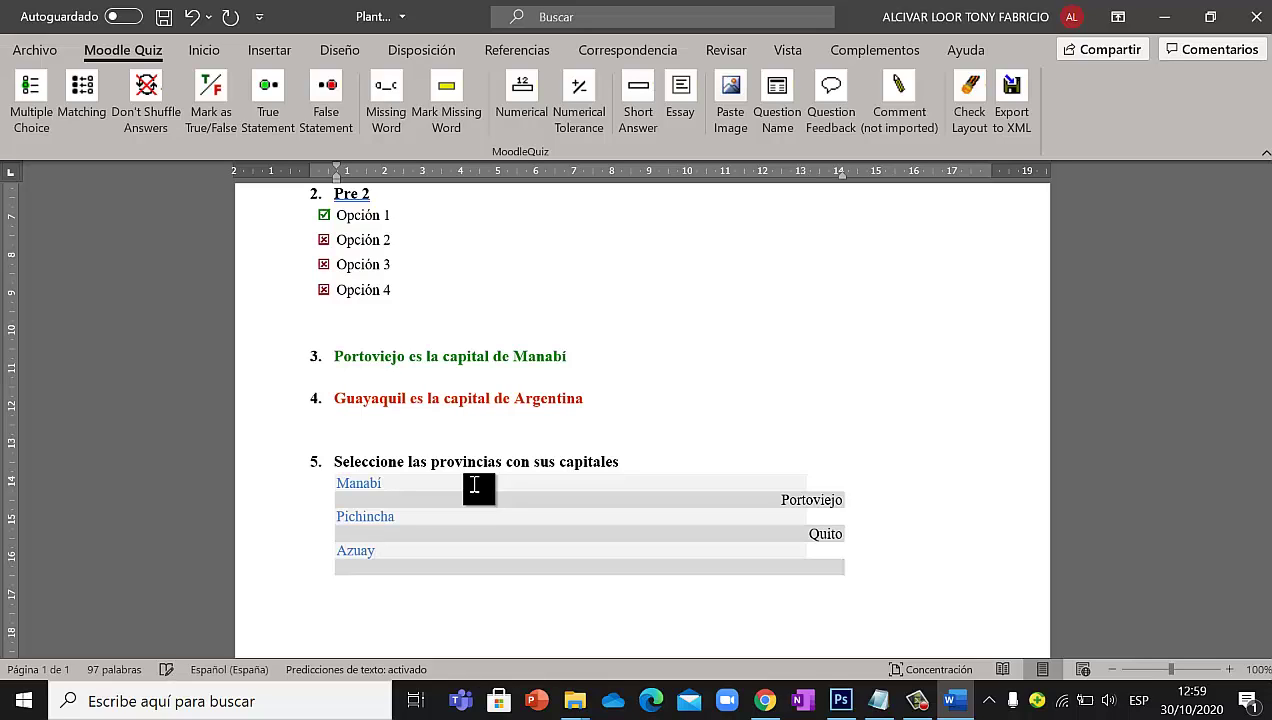
type("Cuenca")
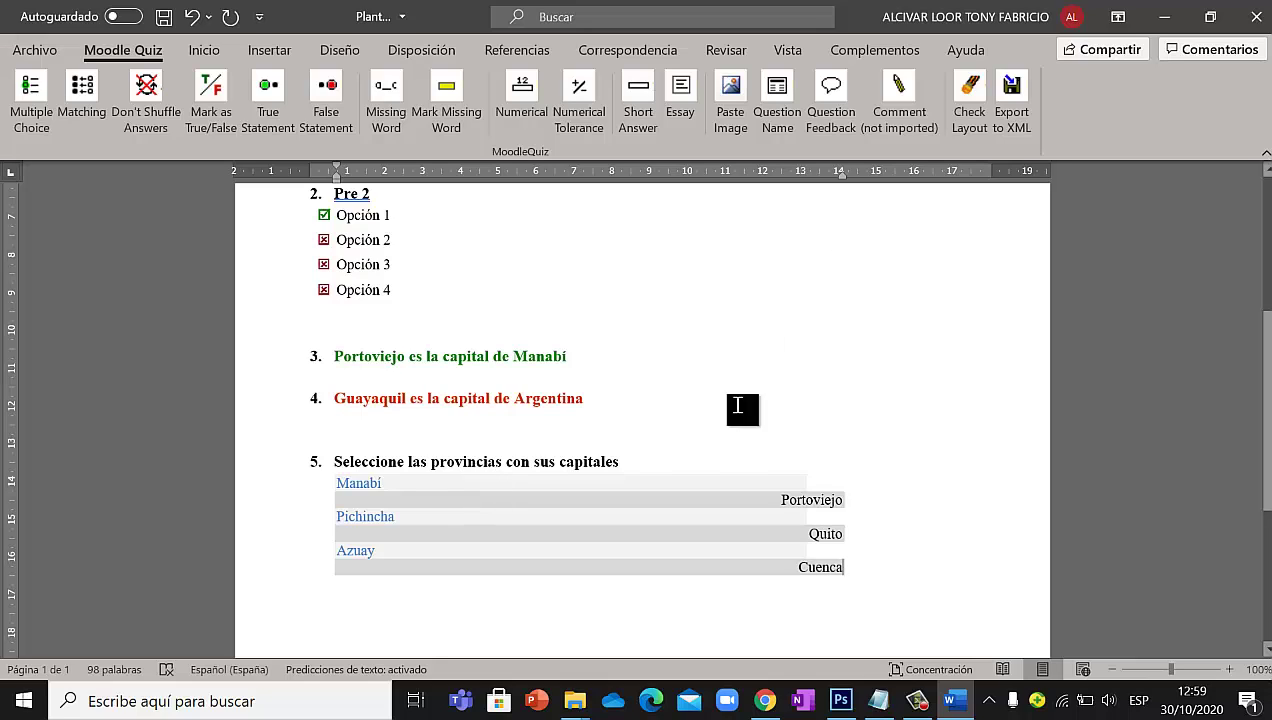
Review how the provinces and their capitals are paired in matching question 5
left_click(727, 485)
left_click_drag(713, 508, 888, 521)
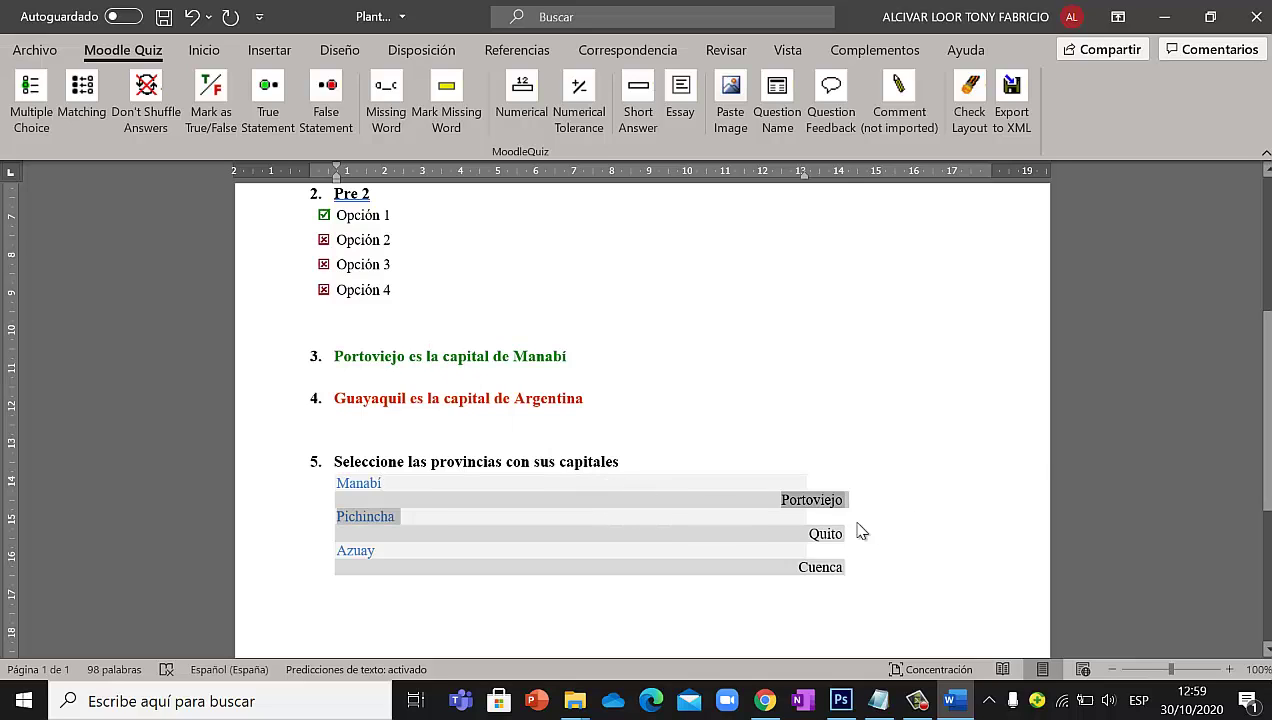
left_click_drag(761, 500, 868, 573)
left_click(869, 580)
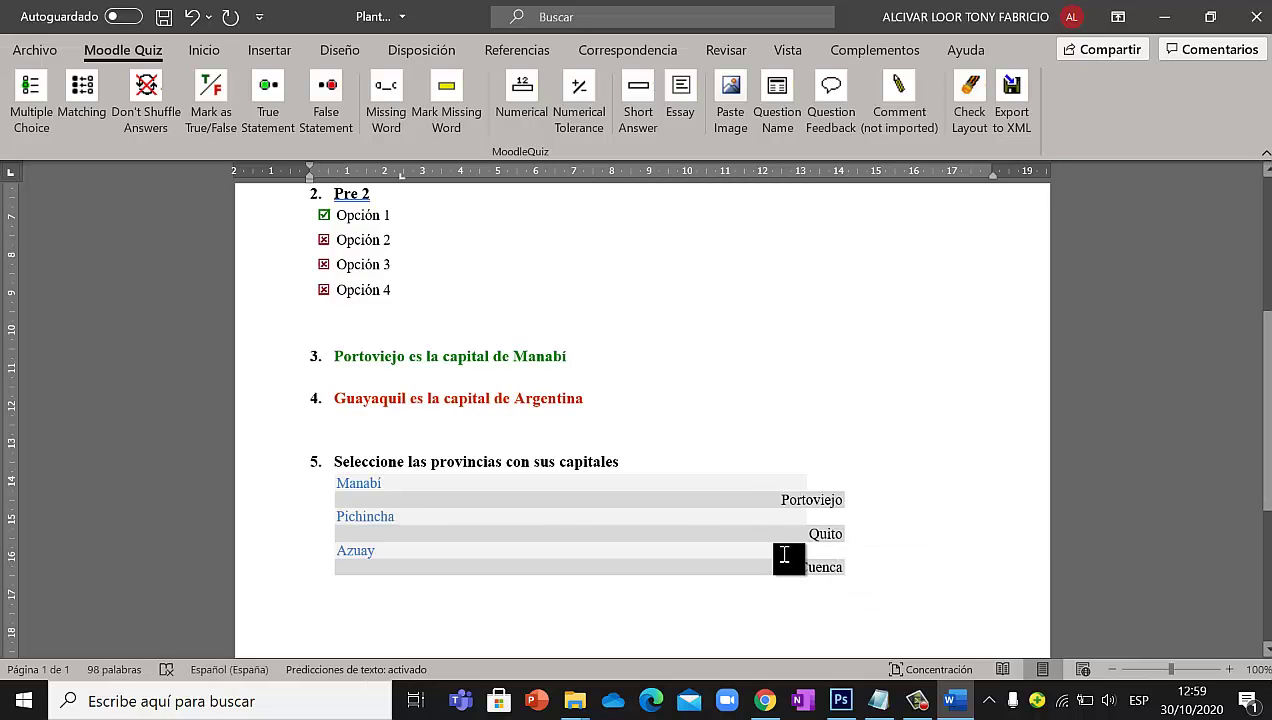
left_click(396, 484)
double_click(346, 486)
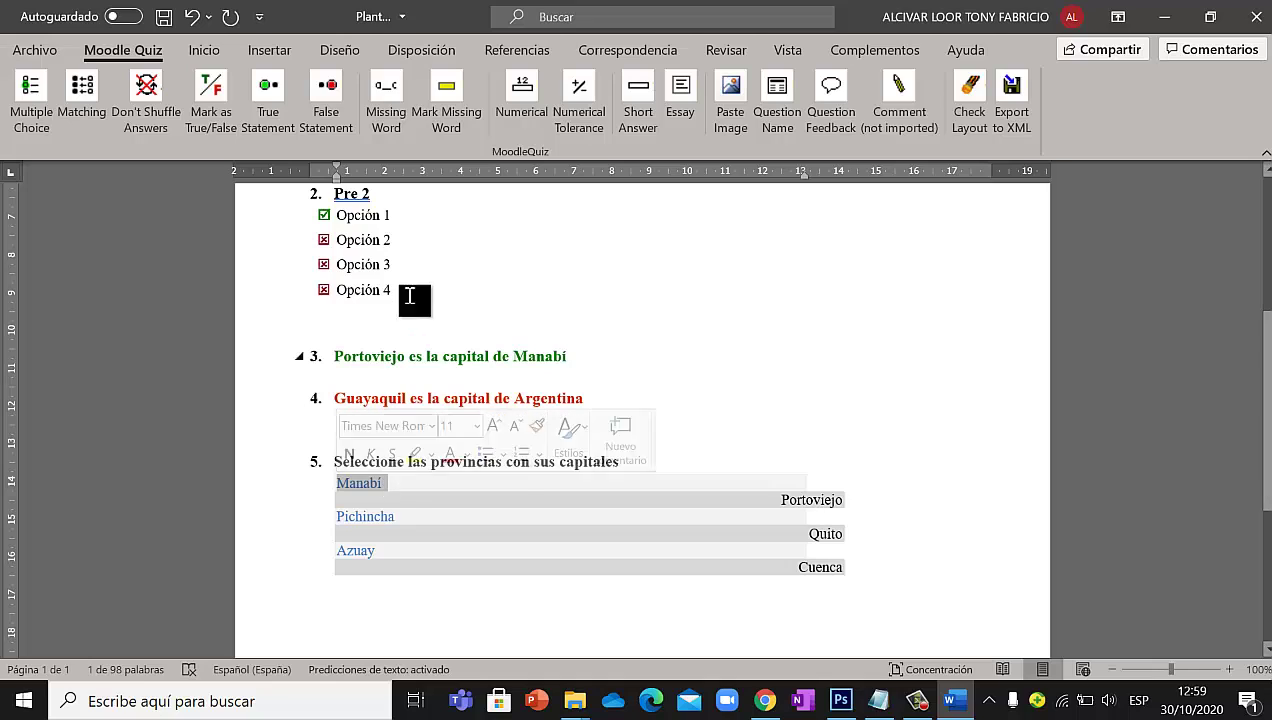
left_click_drag(782, 500, 812, 500)
left_click(822, 567)
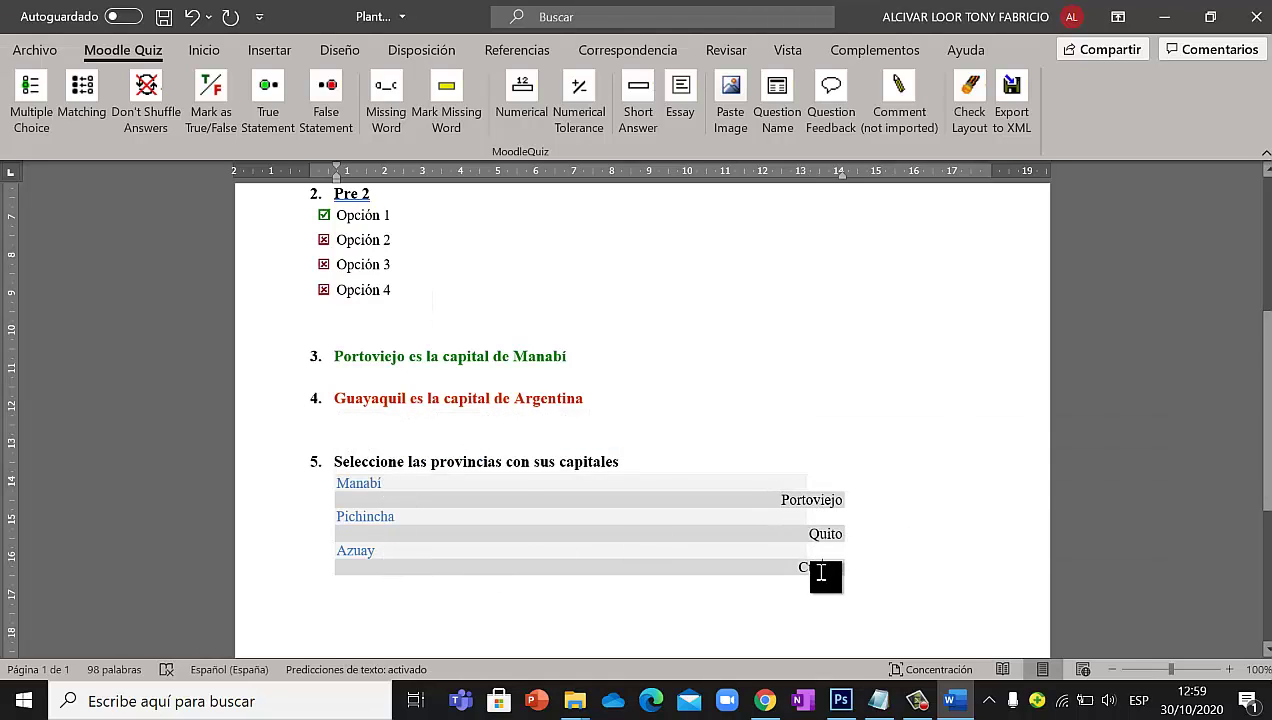
left_click(764, 548)
left_click_drag(781, 500, 842, 500)
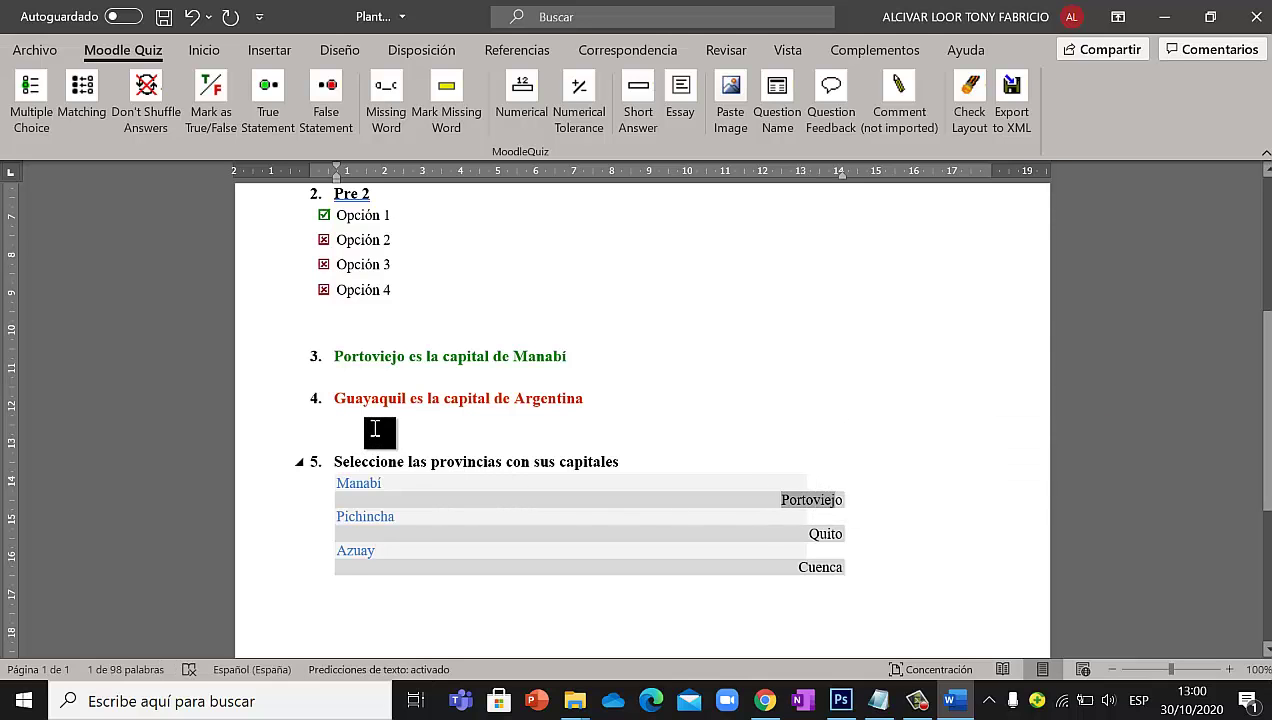
scroll(378, 392, "up", 1)
scroll(380, 385, "up", 4)
scroll(400, 335, "down", 3)
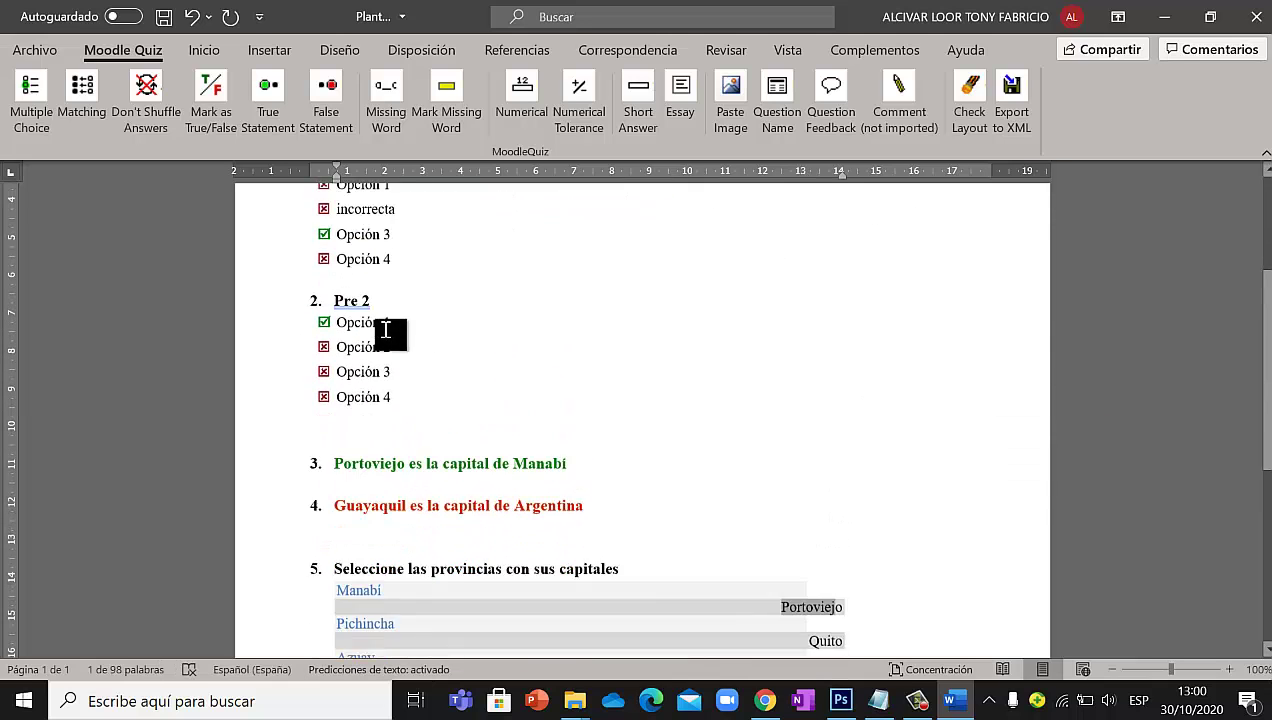
left_click(386, 336)
scroll(505, 537, "down", 2)
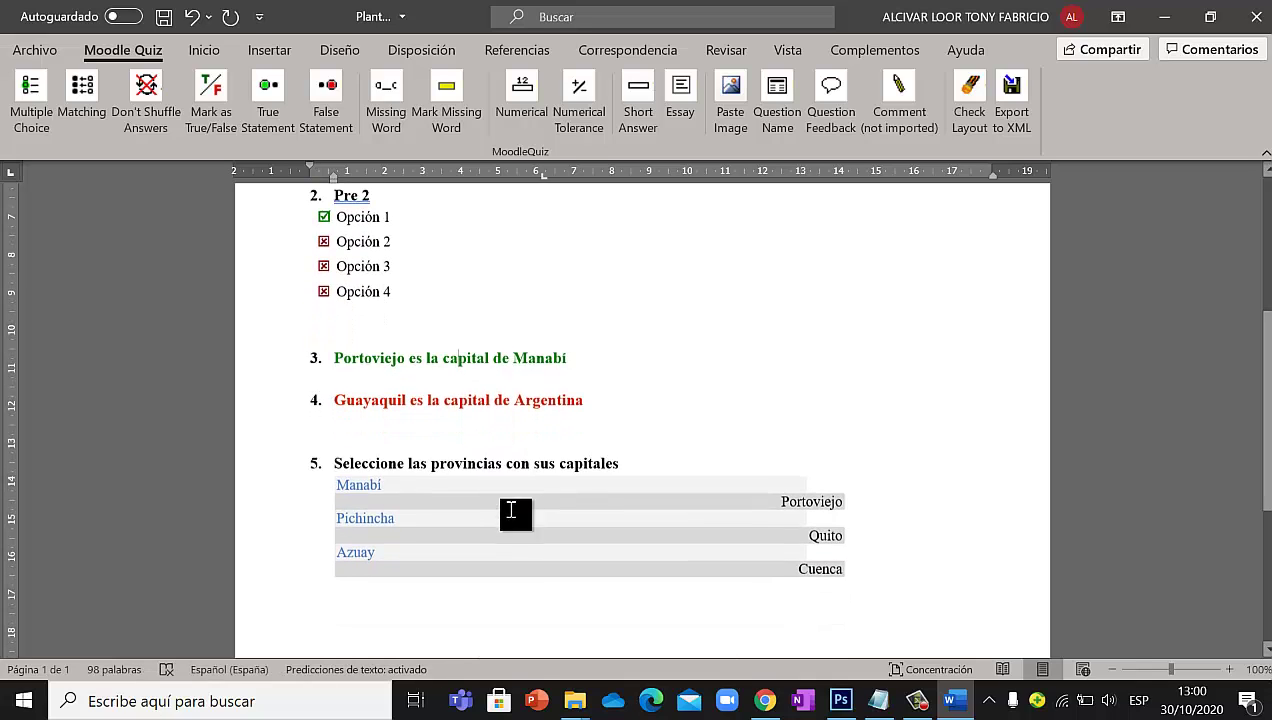
left_click(514, 514)
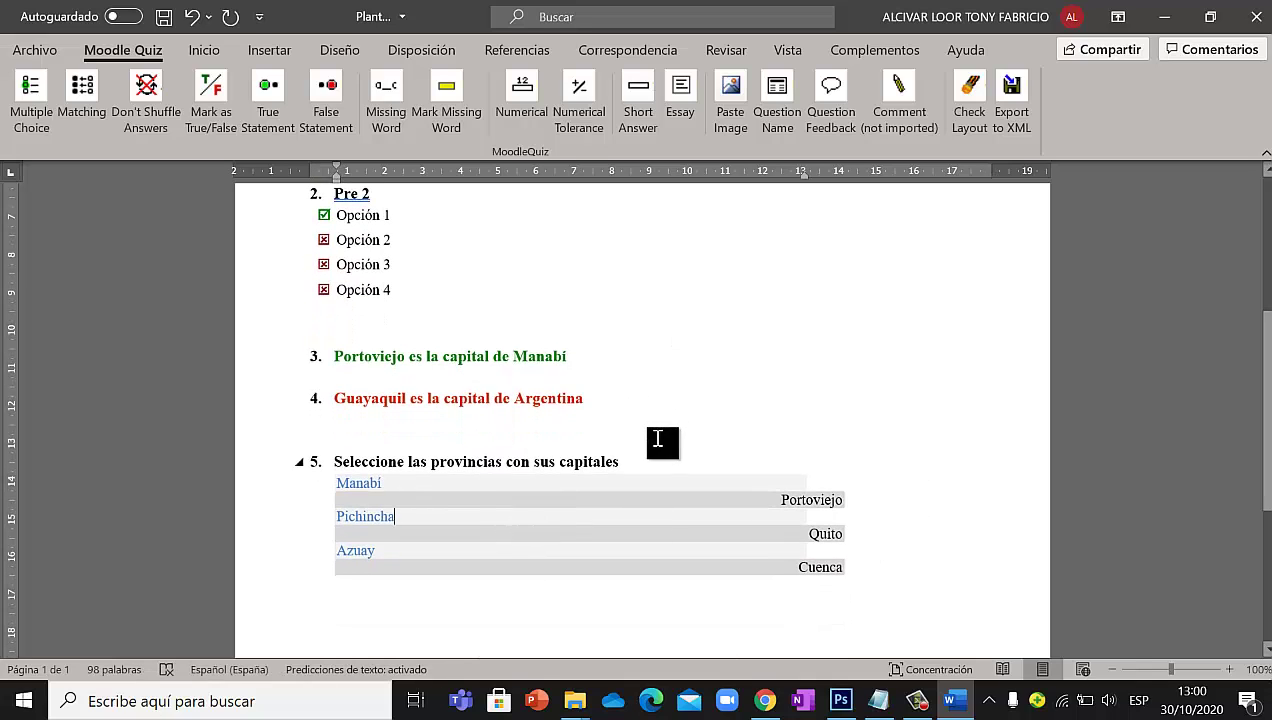
left_click(648, 446)
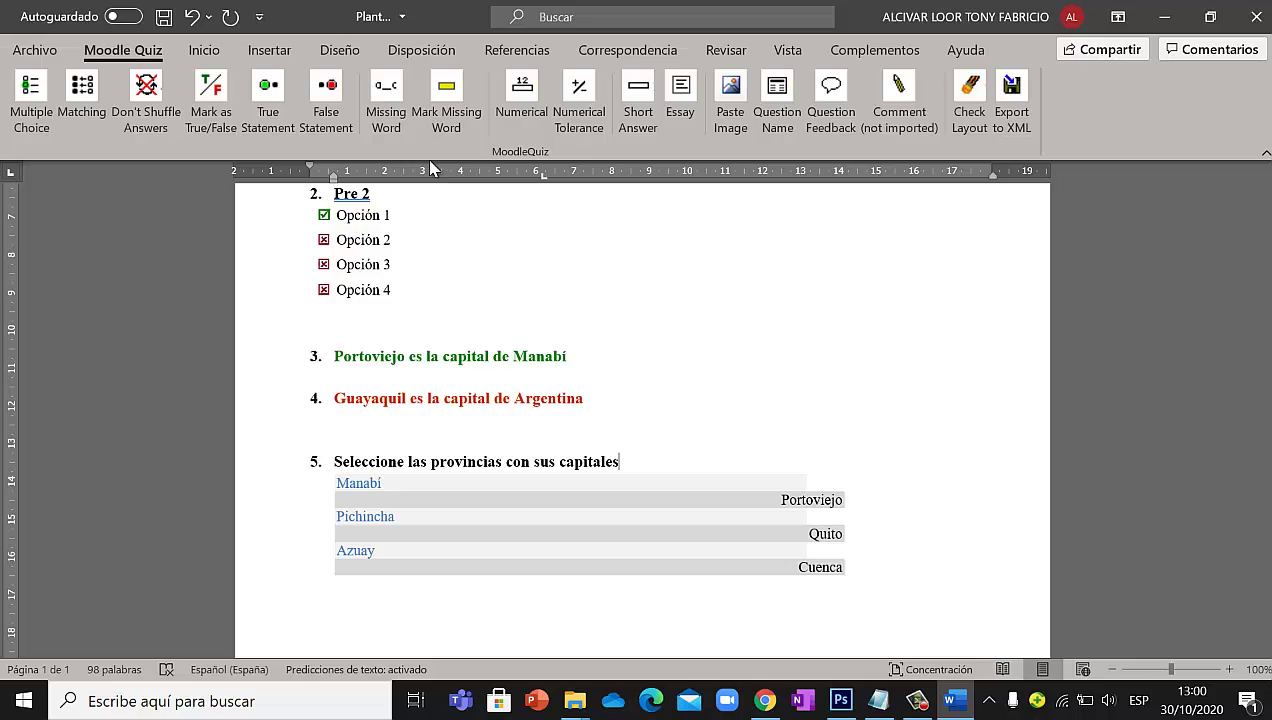
left_click(389, 124)
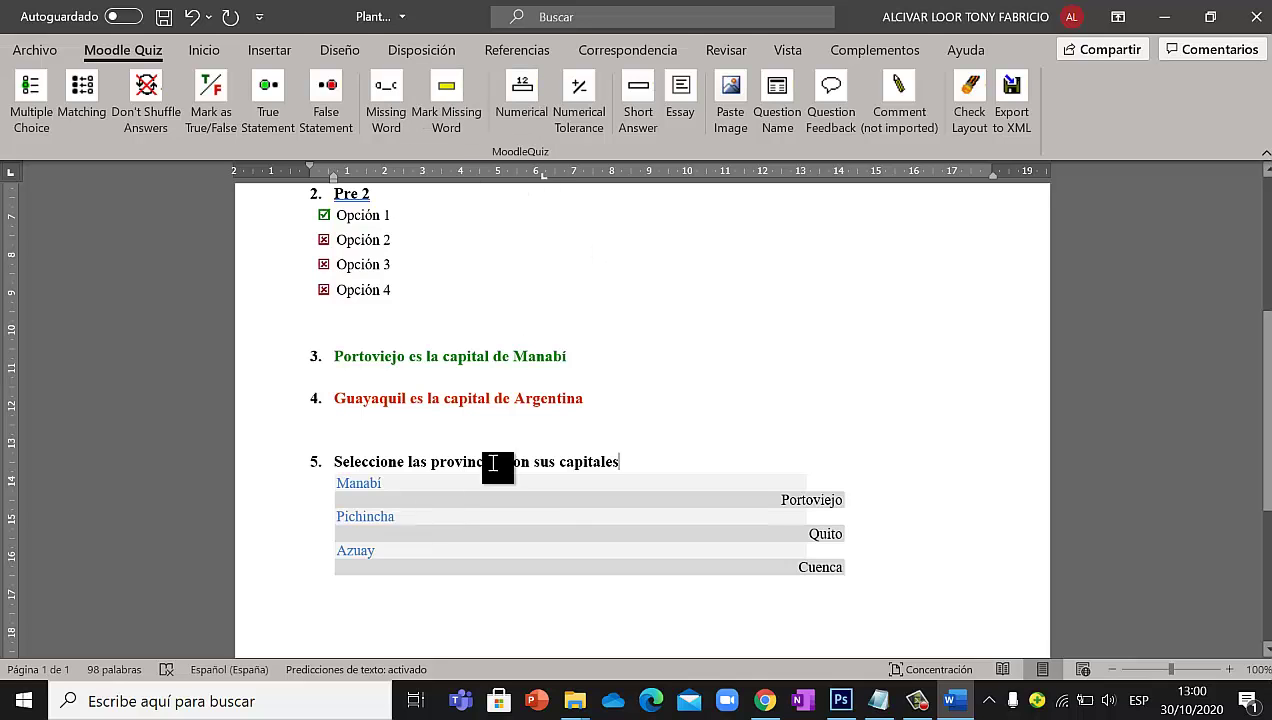
scroll(497, 468, "up", 4)
scroll(487, 418, "up", 1)
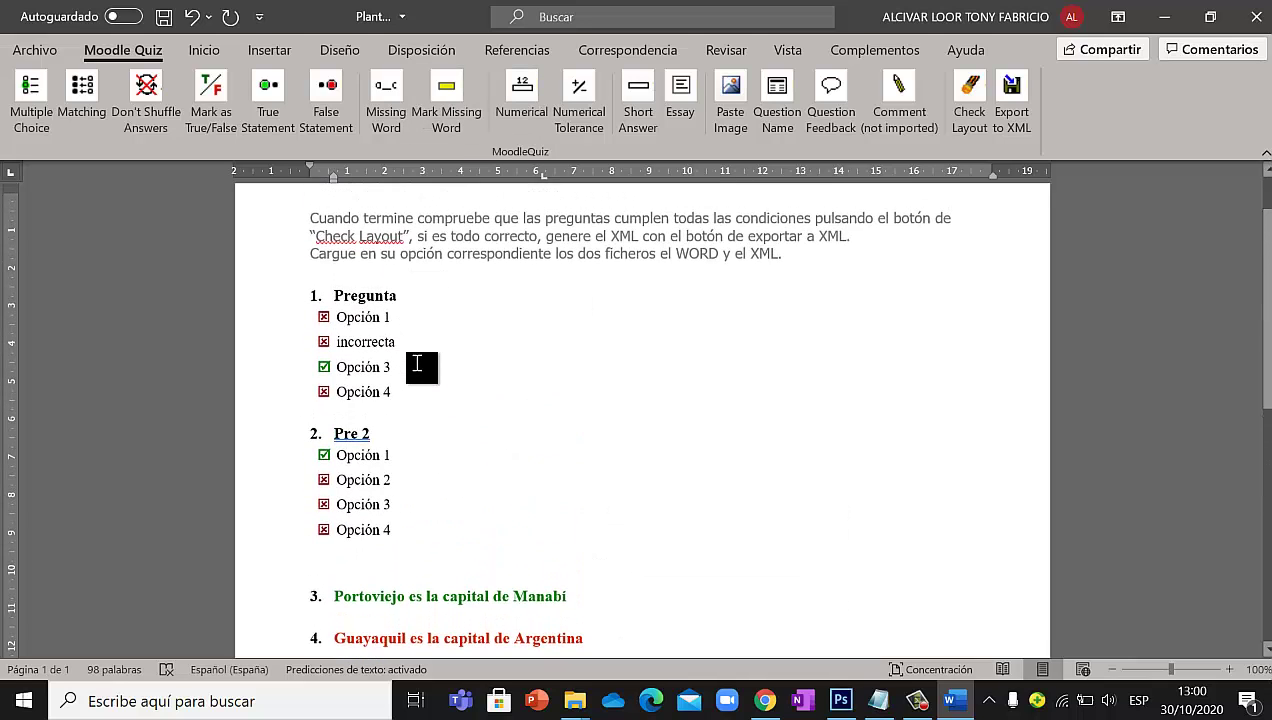
left_click(424, 372)
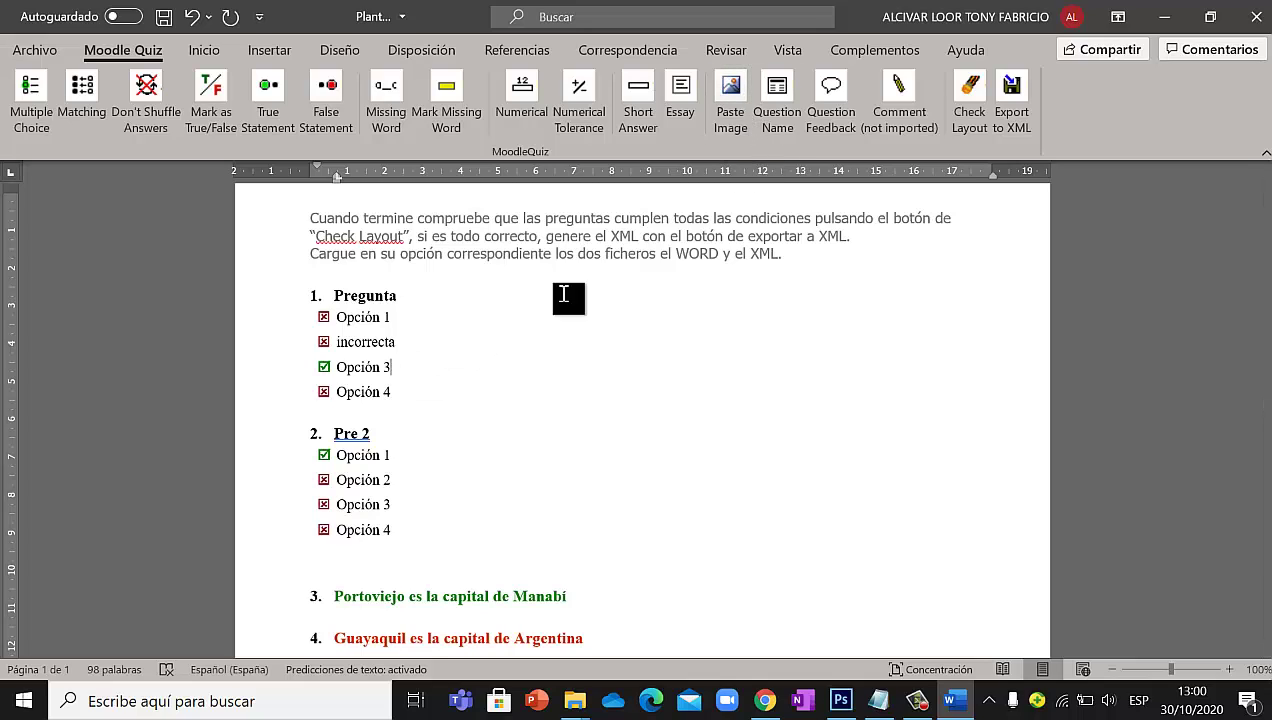
left_click(426, 294)
Delete the introductory instructions about Check Layout and uploading the WORD and XML files above question 1
scroll(659, 417, "up", 2)
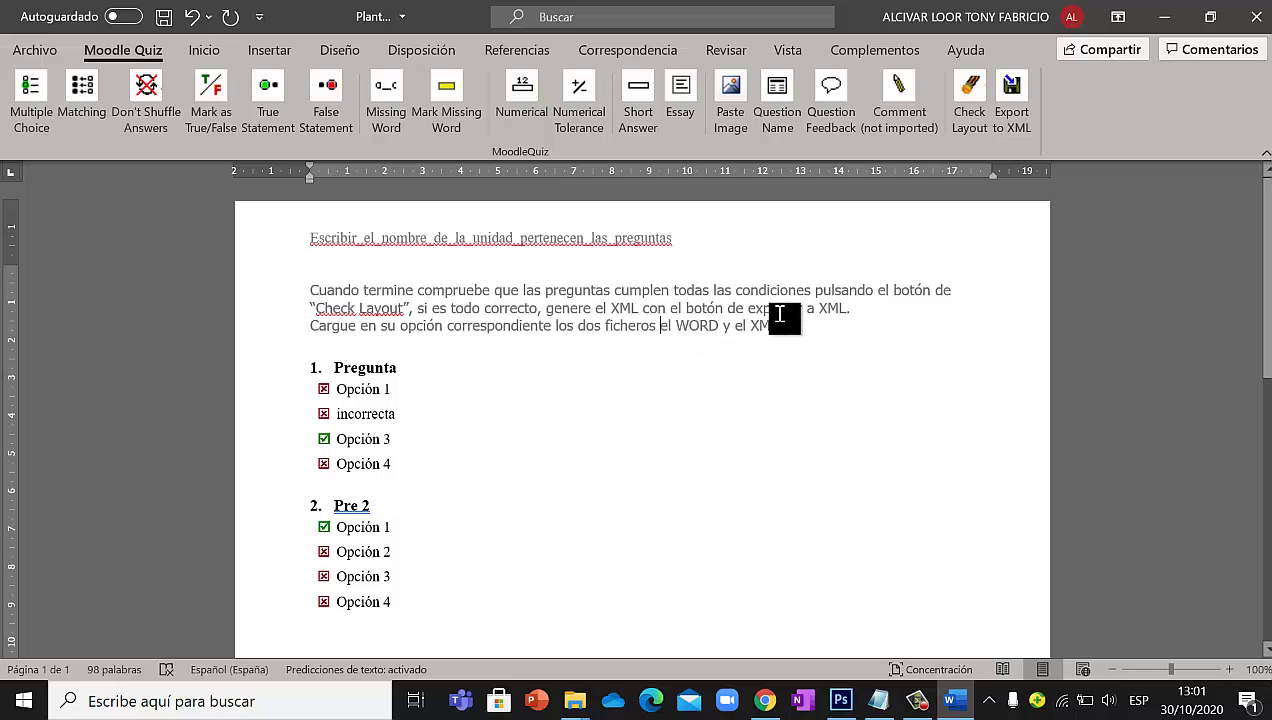
left_click_drag(784, 320, 264, 290)
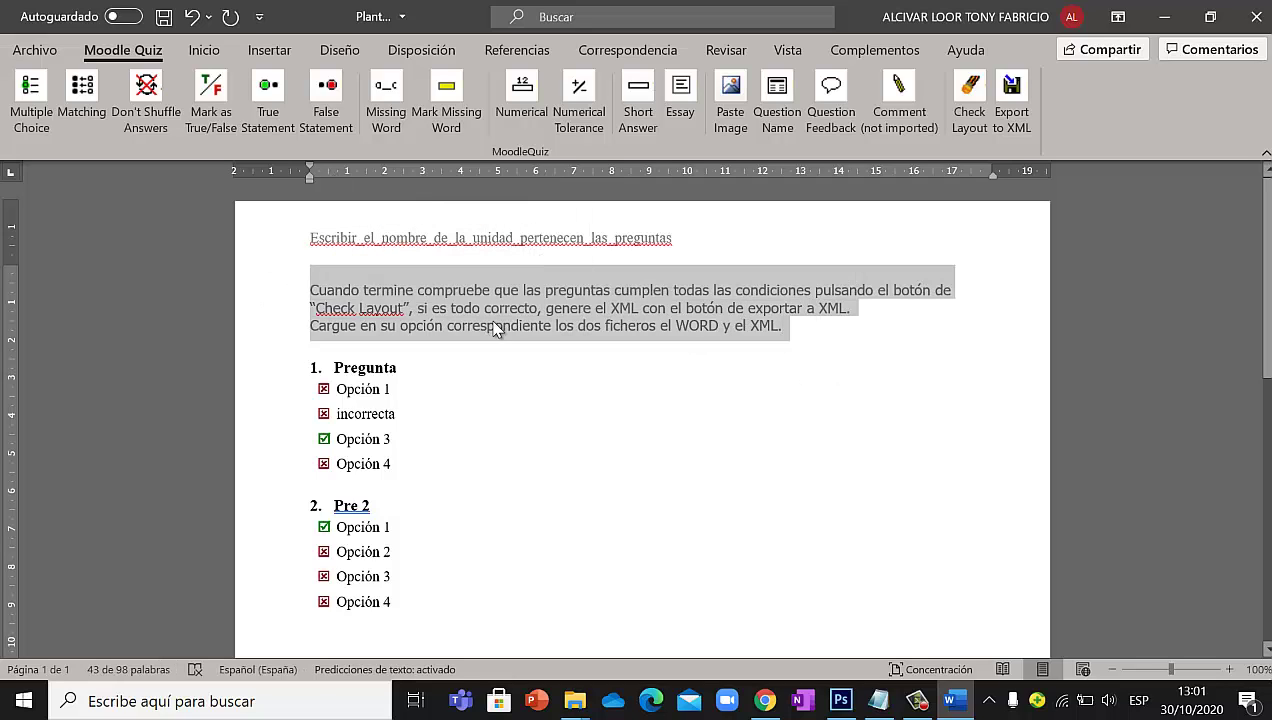
key("Delete")
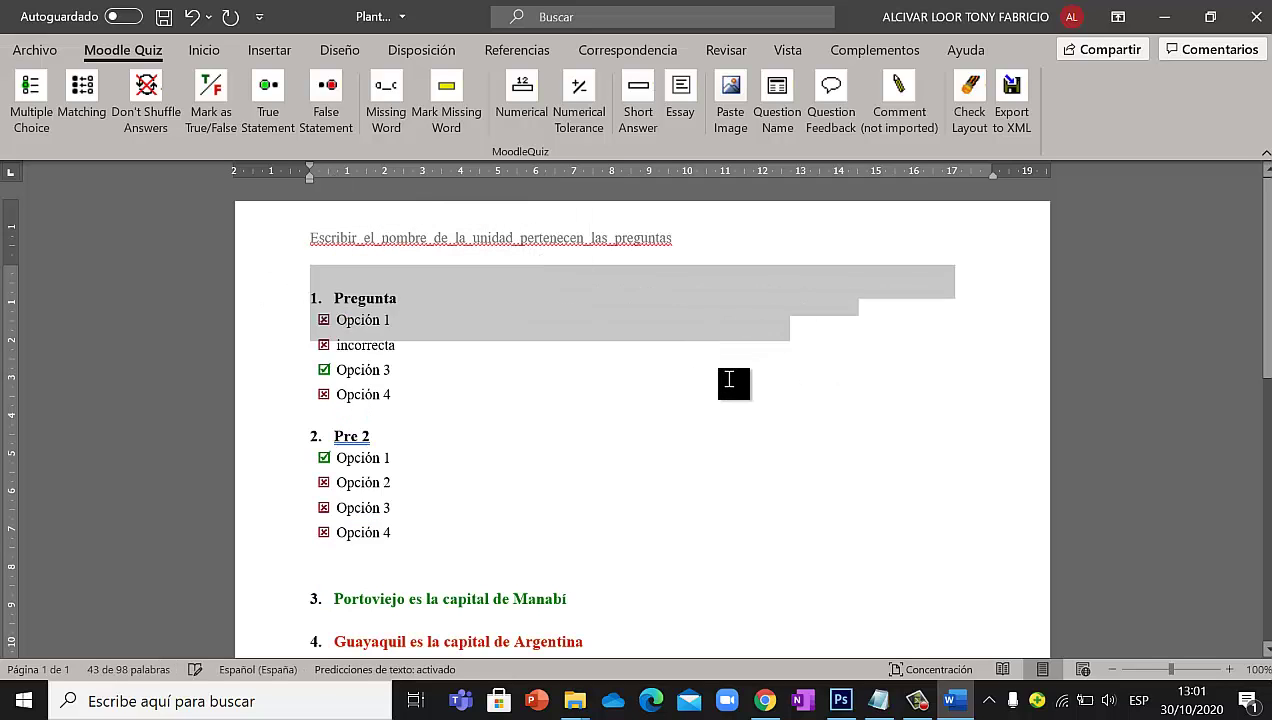
Remove the unit-name placeholder text from the page header and return to the document body
double_click(380, 249)
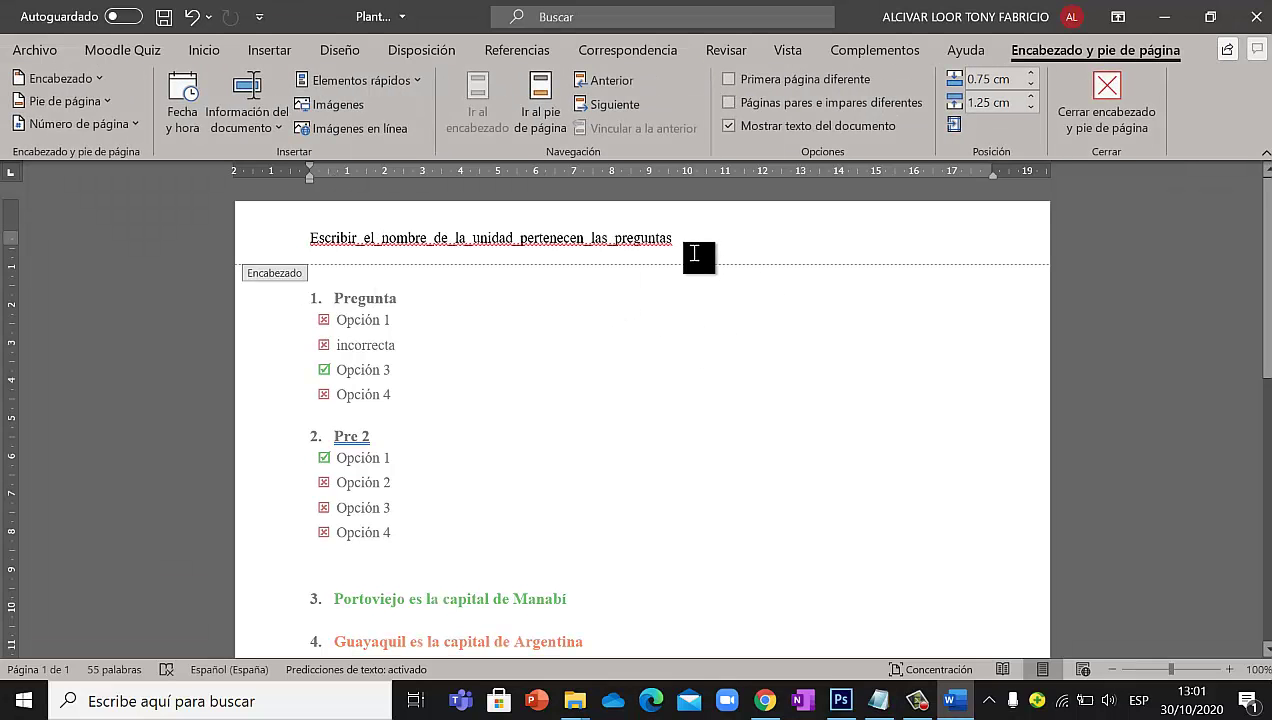
left_click_drag(698, 258, 312, 232)
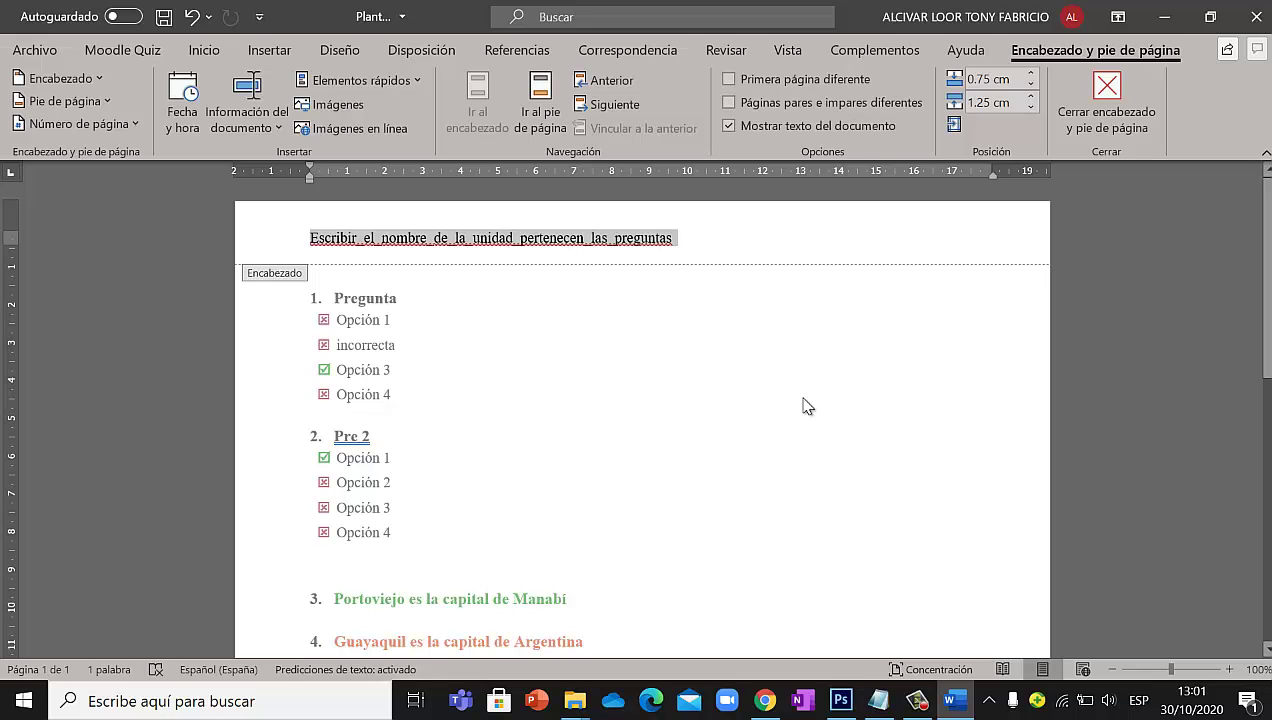
scroll(760, 446, "down", 5)
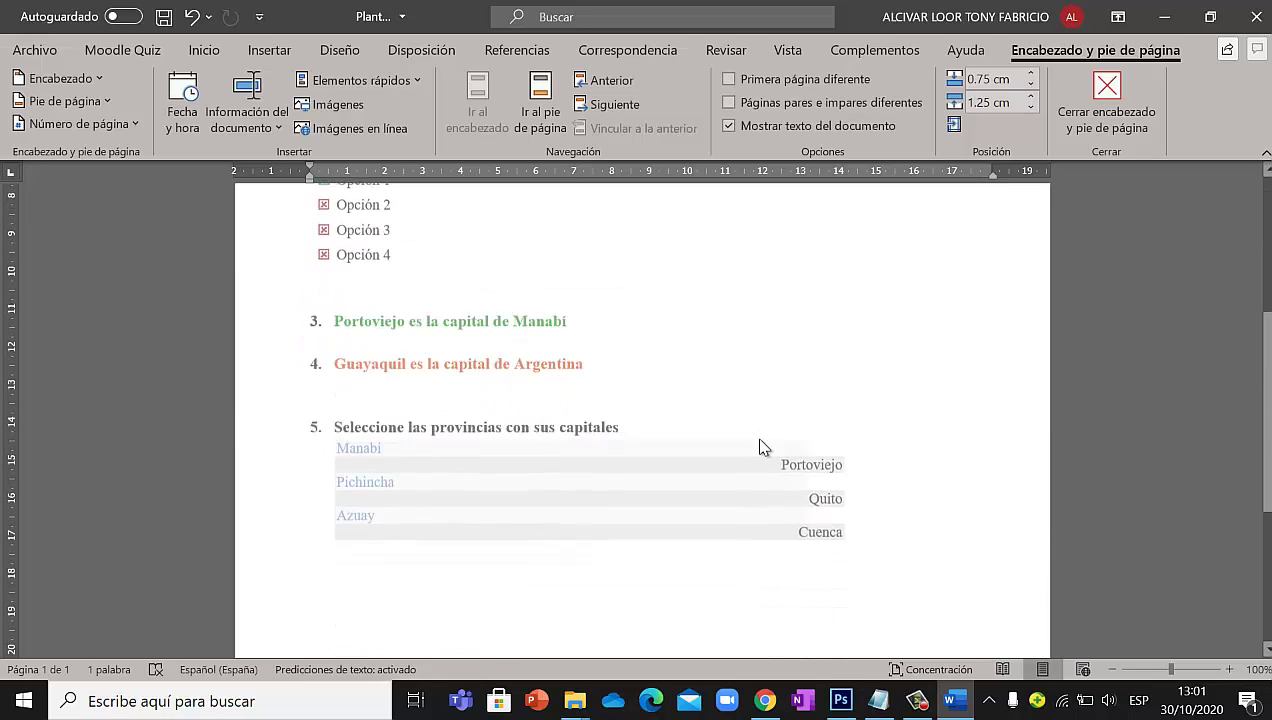
scroll(762, 447, "up", 4)
scroll(762, 447, "up", 1)
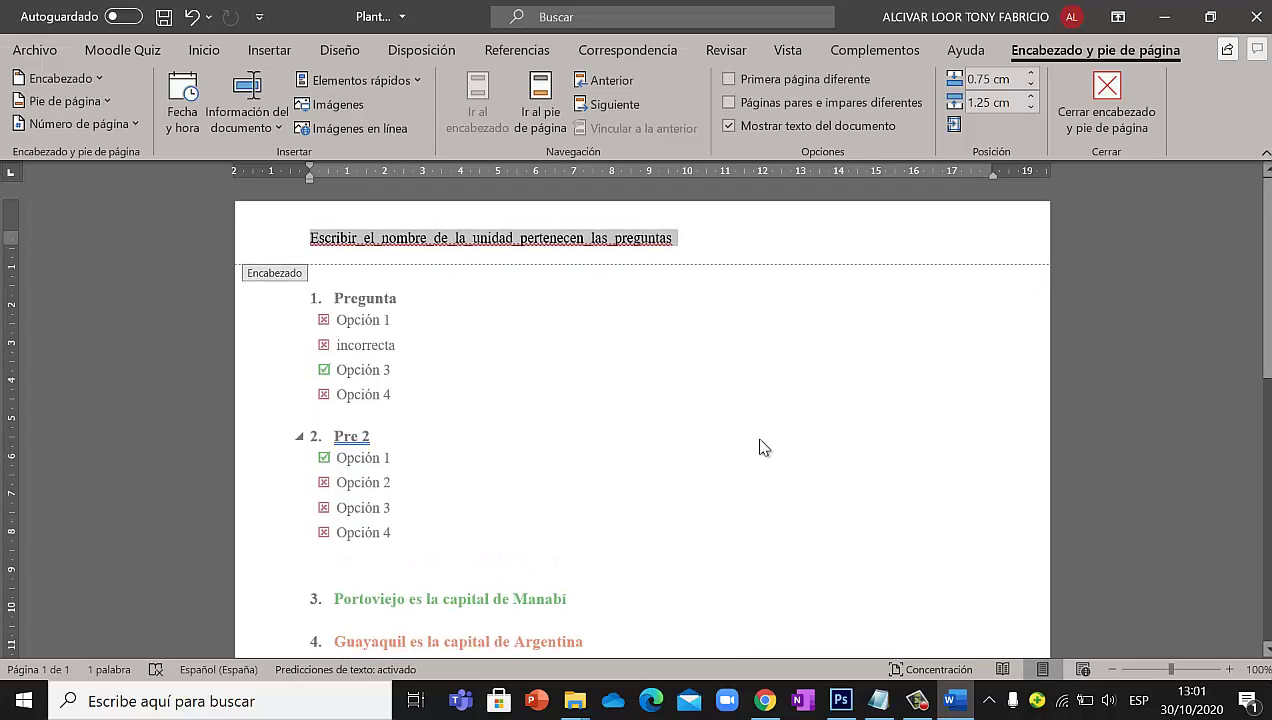
type("Catego")
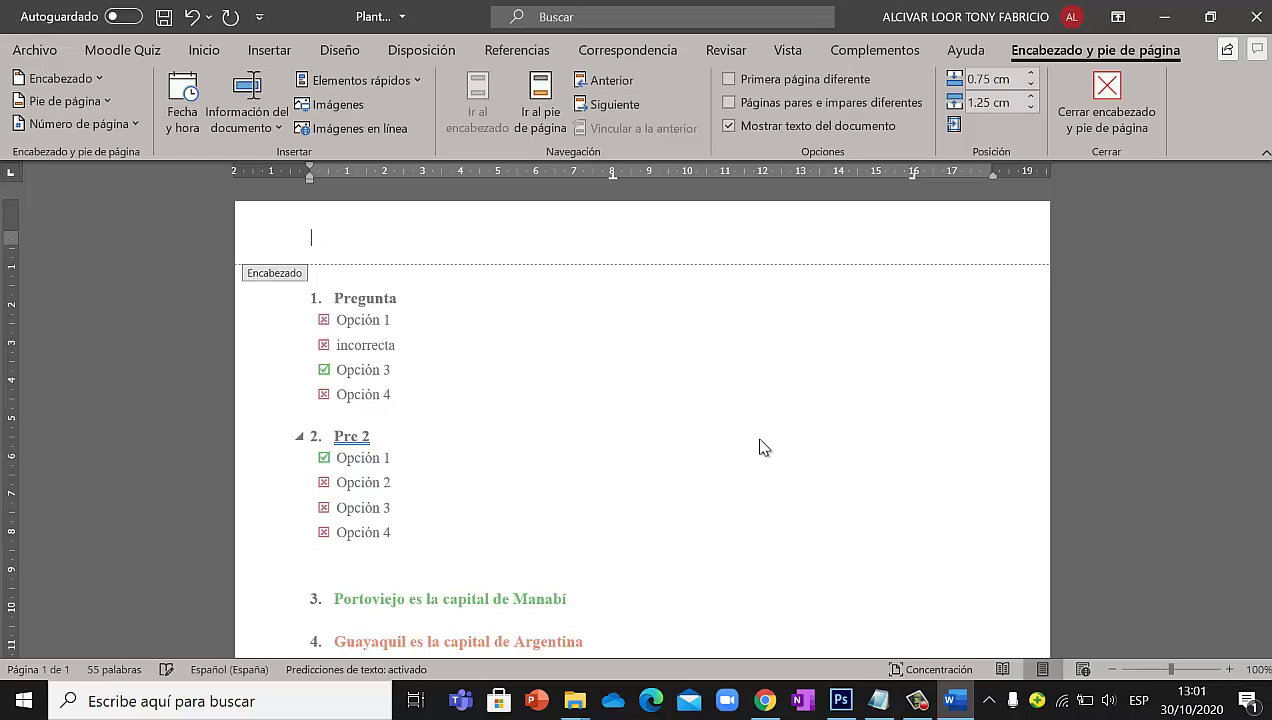
double_click(469, 381)
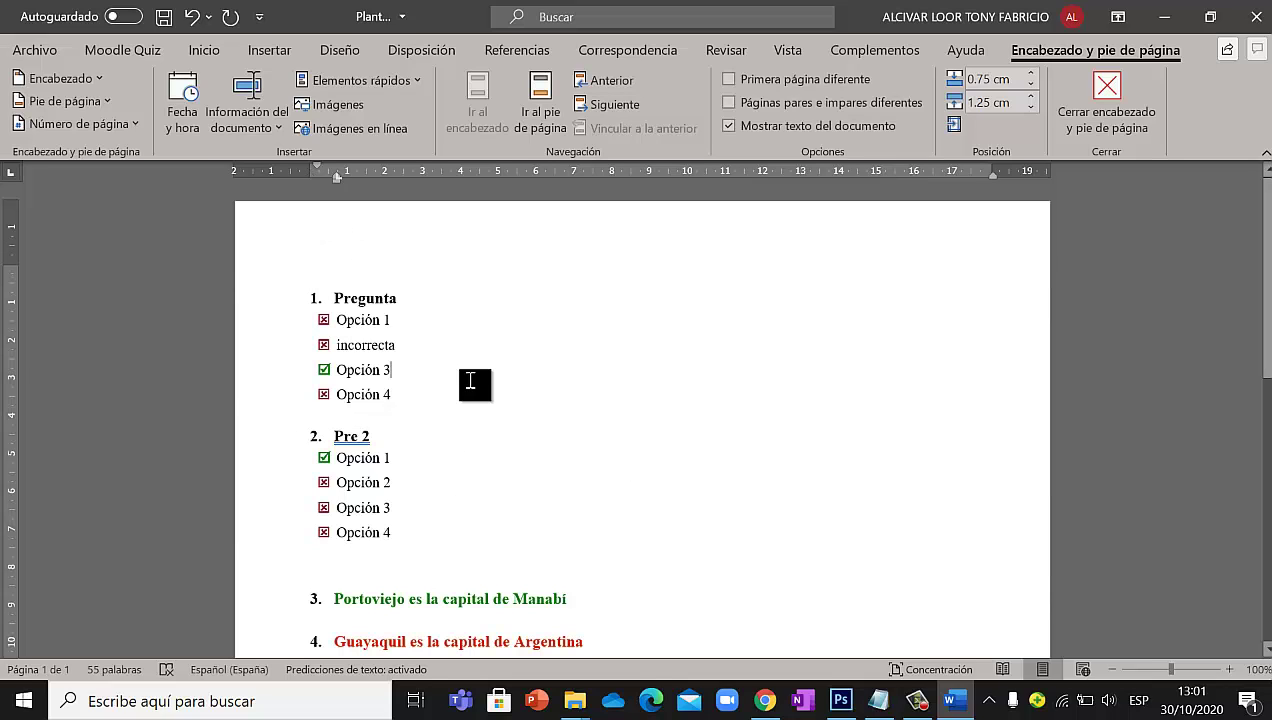
Run Check Layout on the whole question set and close its result message
scroll(387, 254, "down", 3)
scroll(457, 334, "up", 2)
scroll(457, 334, "up", 2)
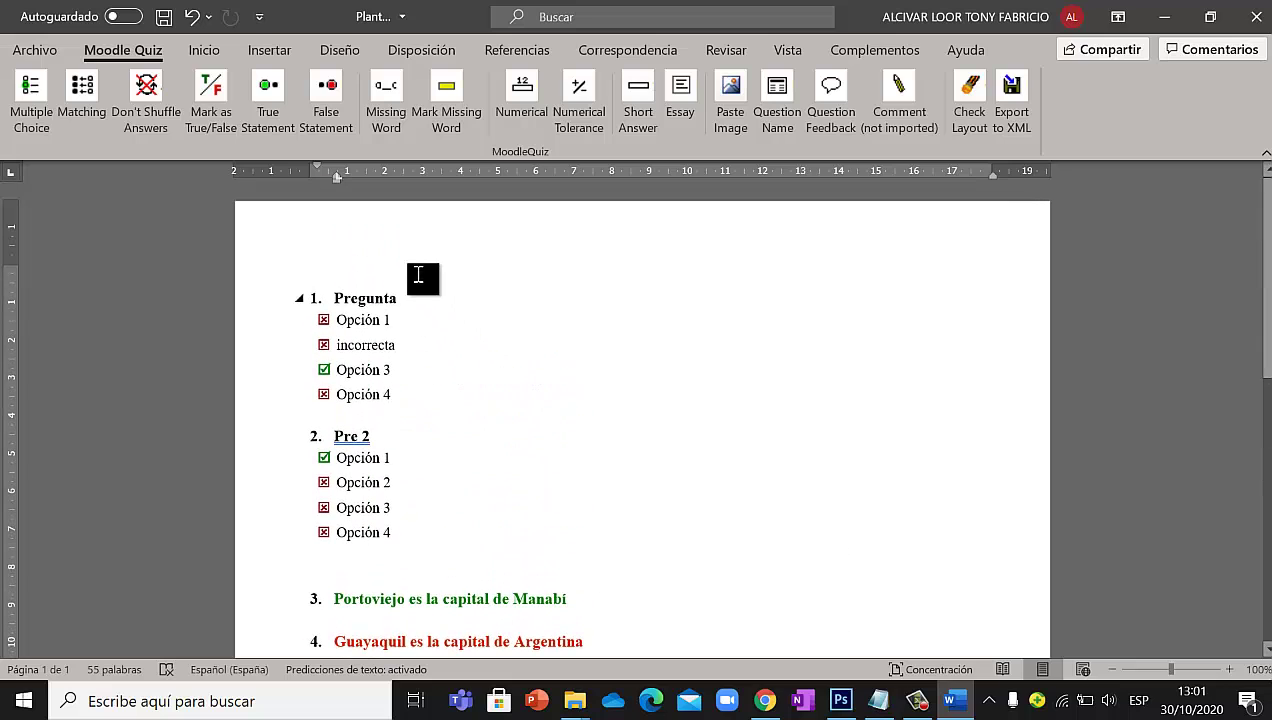
left_click(404, 296)
left_click(970, 134)
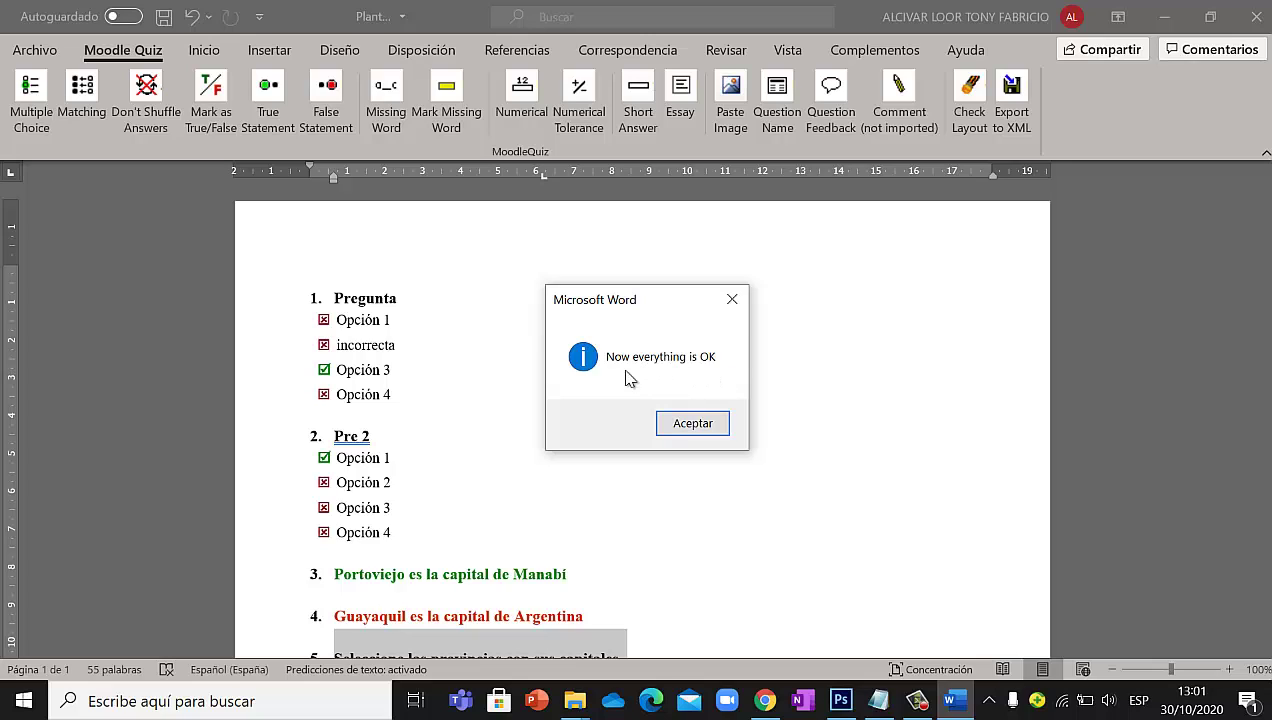
left_click(702, 428)
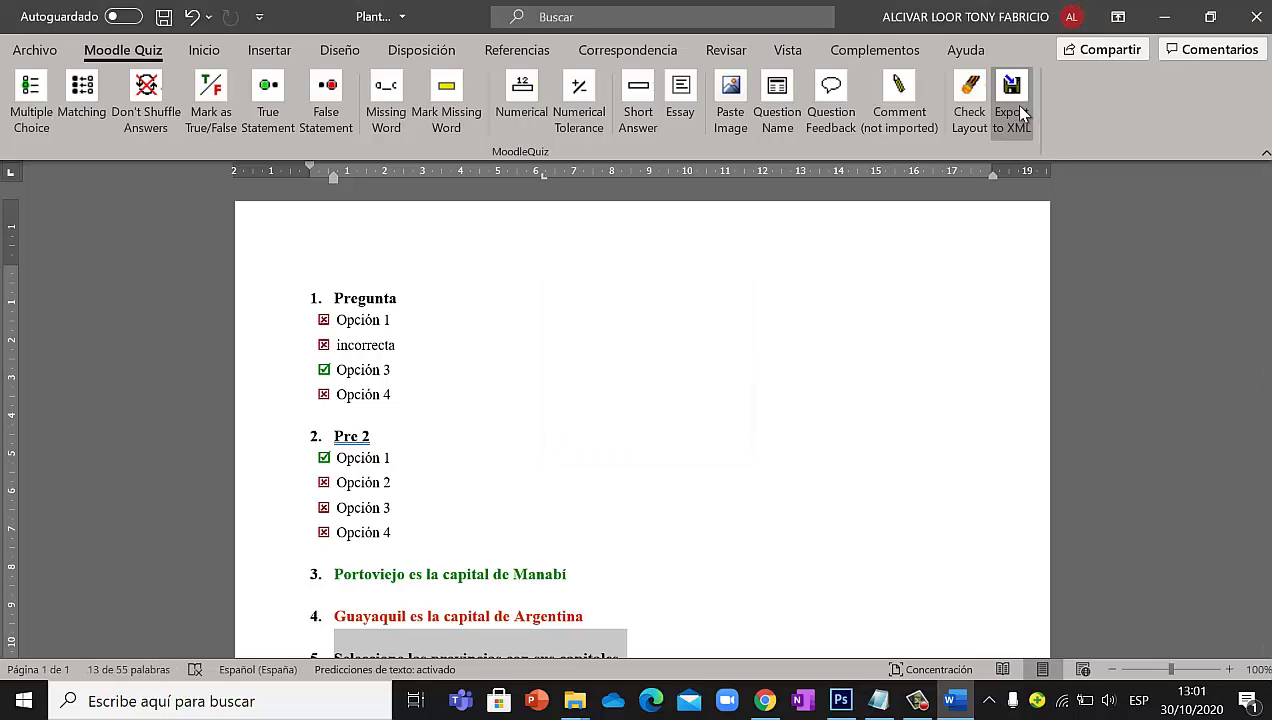
Export the questions to Moodle XML, saving the file in Escritorio as quiz_de_prueba
left_click(1012, 100)
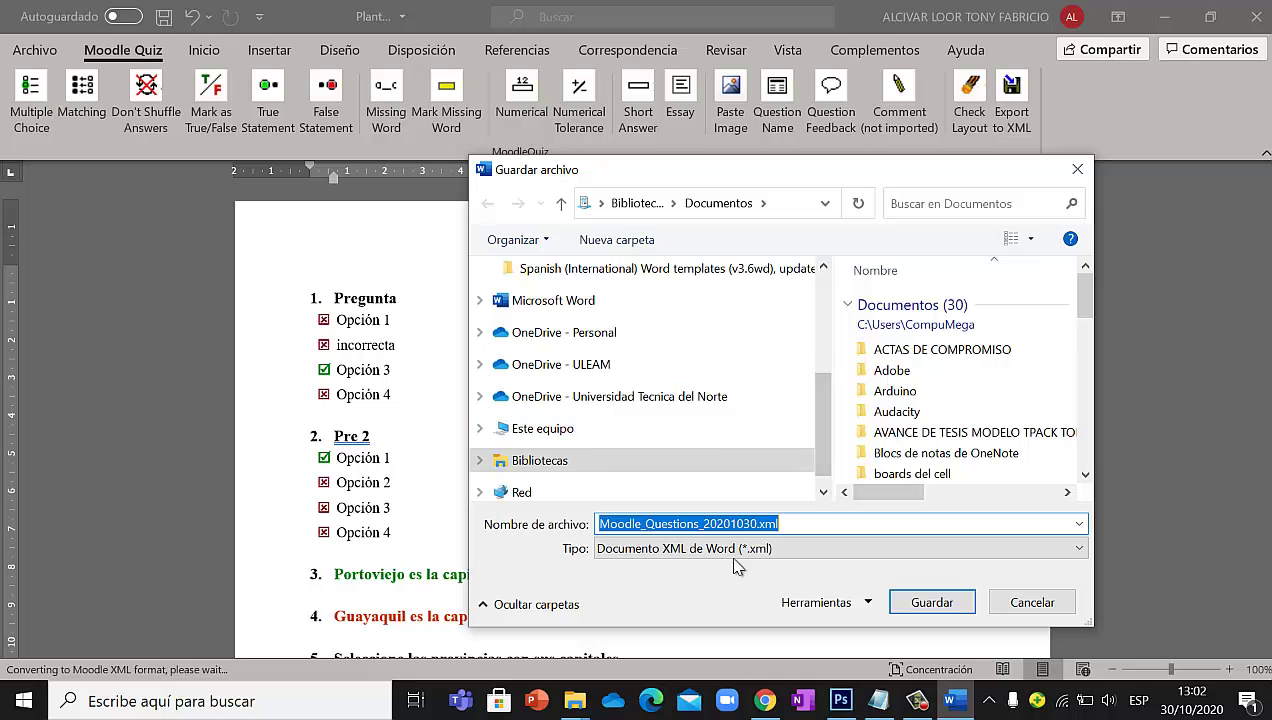
scroll(570, 342, "up", 3)
scroll(583, 348, "up", 2)
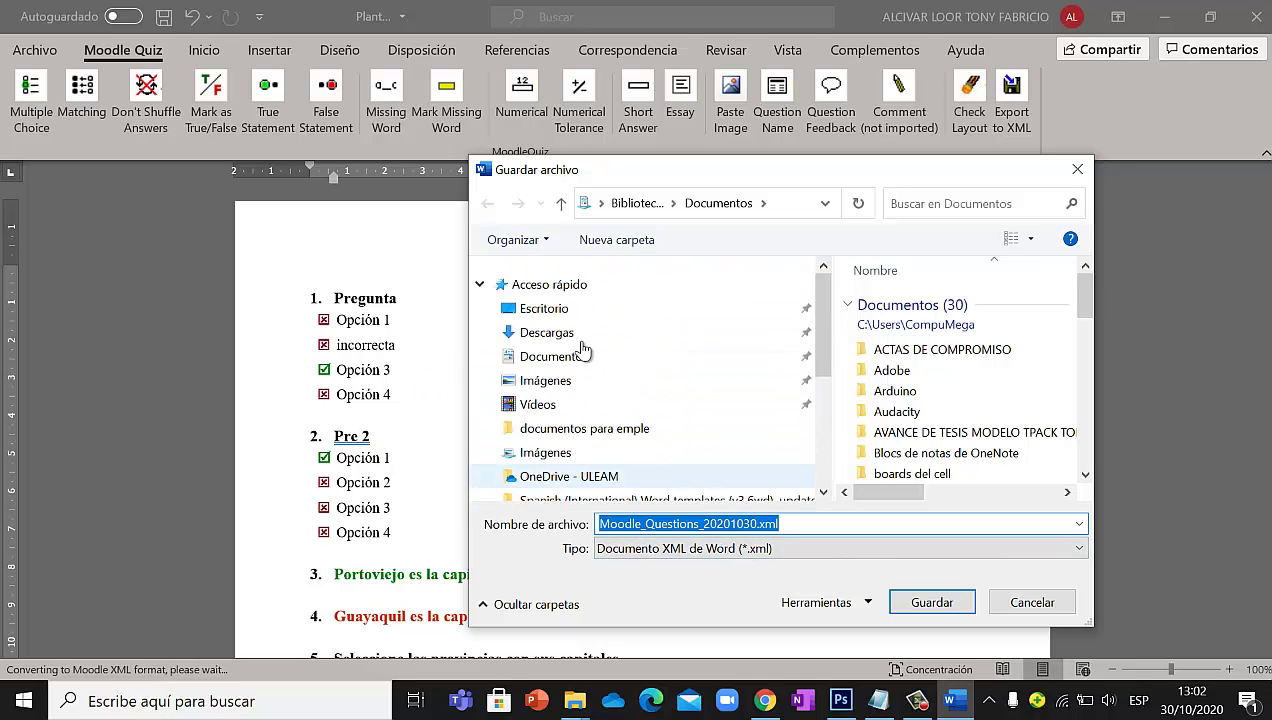
left_click(562, 312)
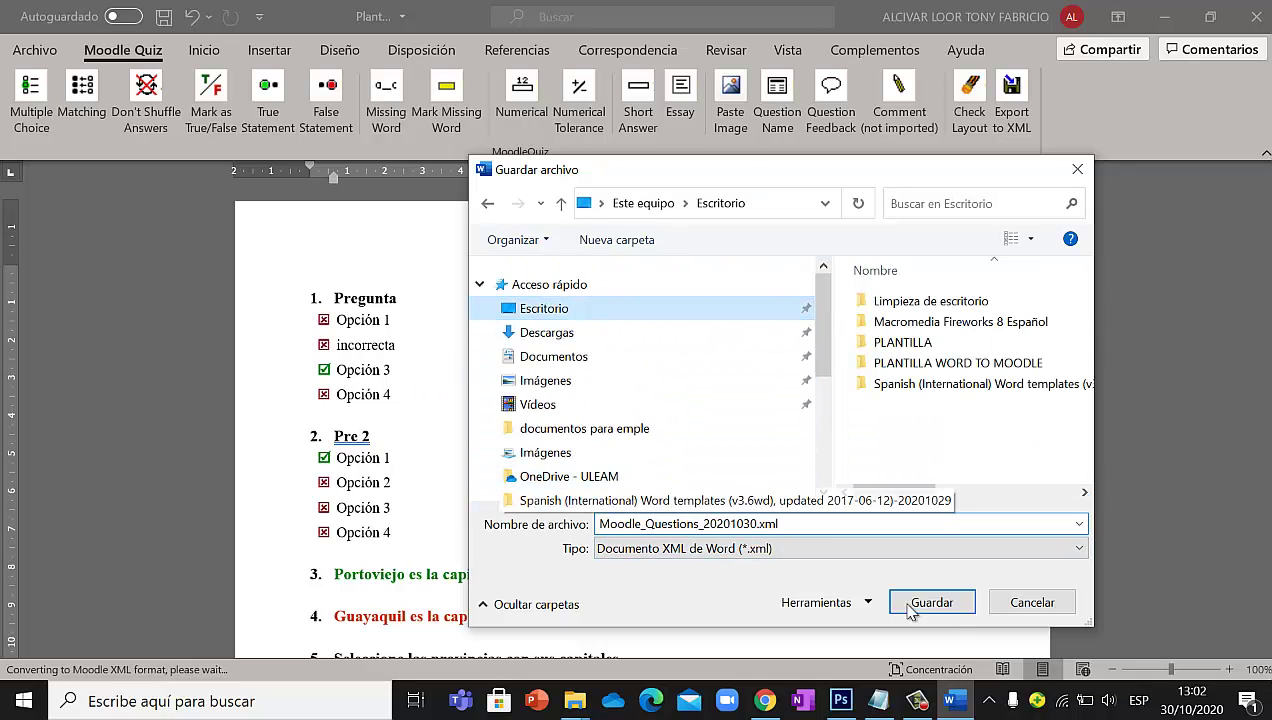
left_click(797, 524)
type("quiz_de_prueba")
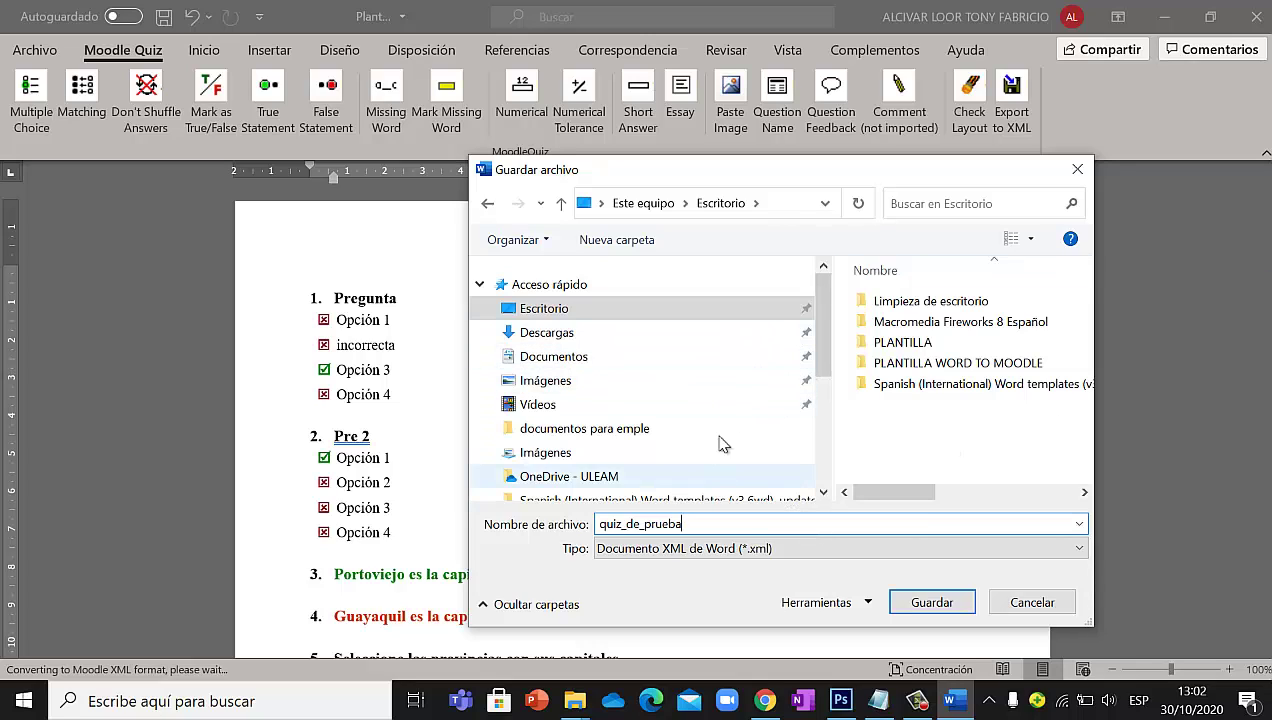
scroll(728, 387, "down", 2)
scroll(728, 387, "up", 2)
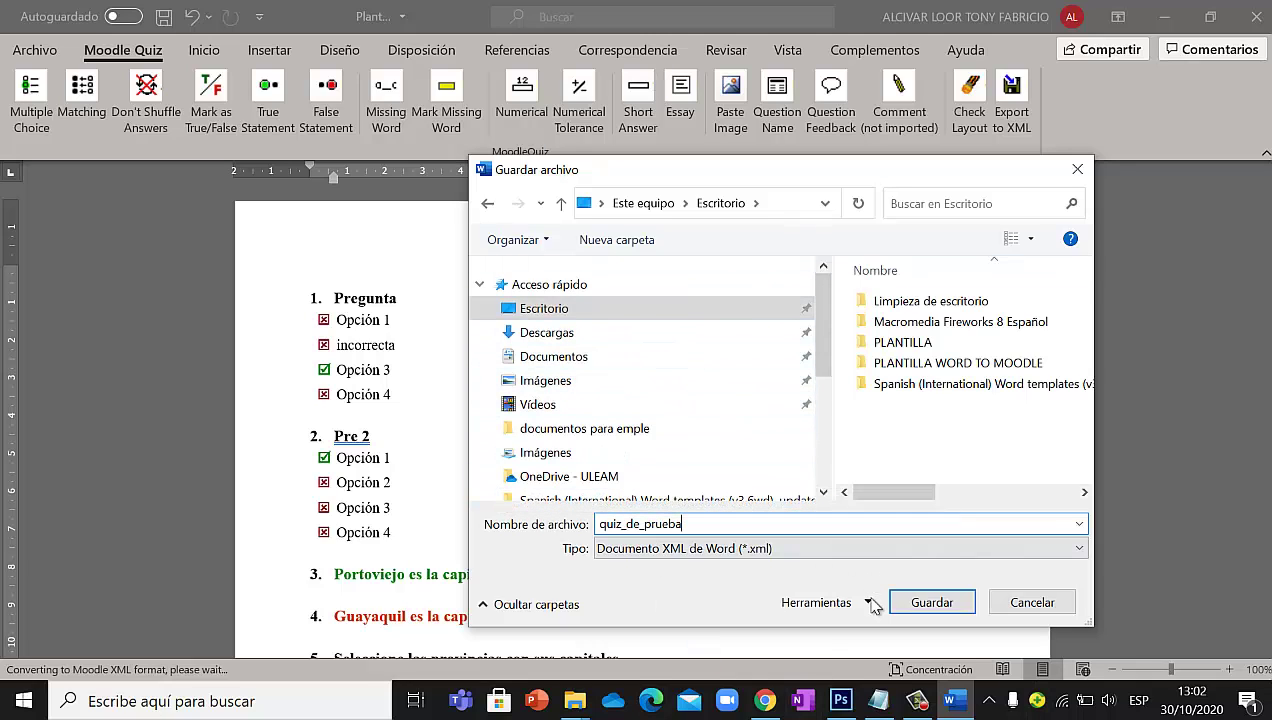
left_click_drag(704, 529, 496, 498)
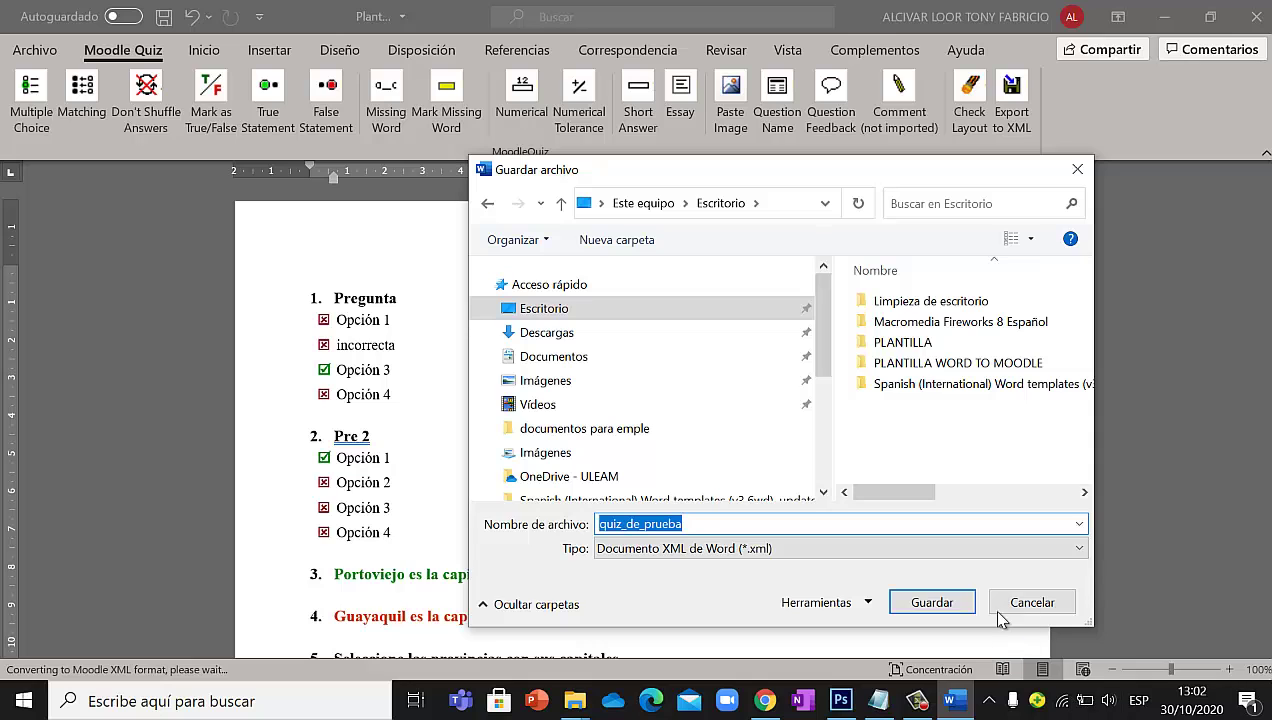
left_click(931, 602)
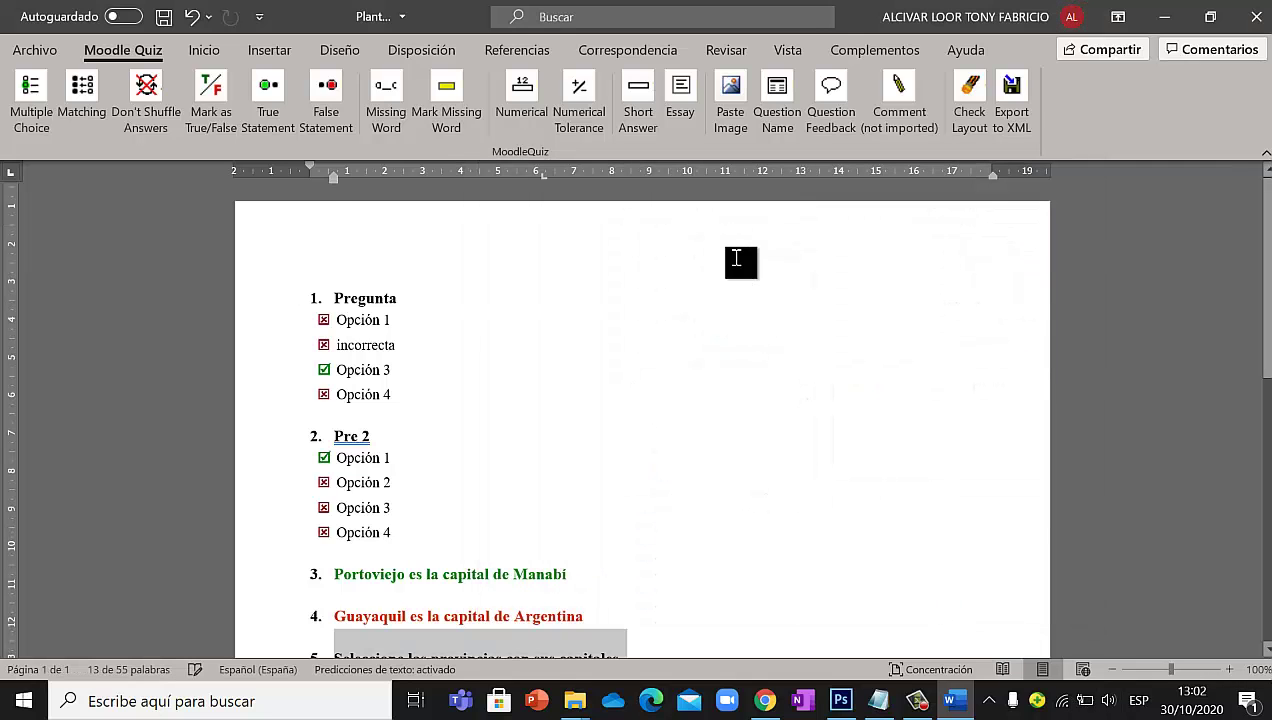
scroll(736, 258, "down", 3)
scroll(737, 258, "up", 5)
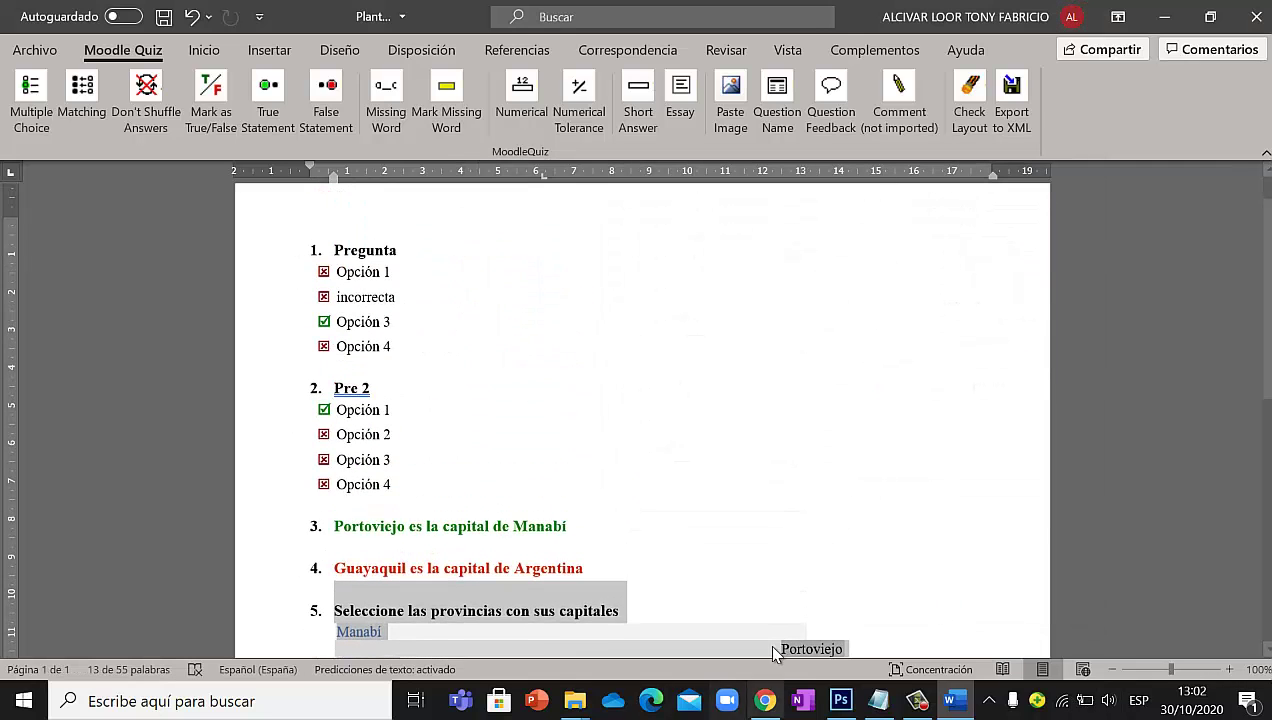
Switch to the Edge browser, open the Moodle DAN ULEAM site and sign in with the Office 365 ULEAM account
left_click(660, 704)
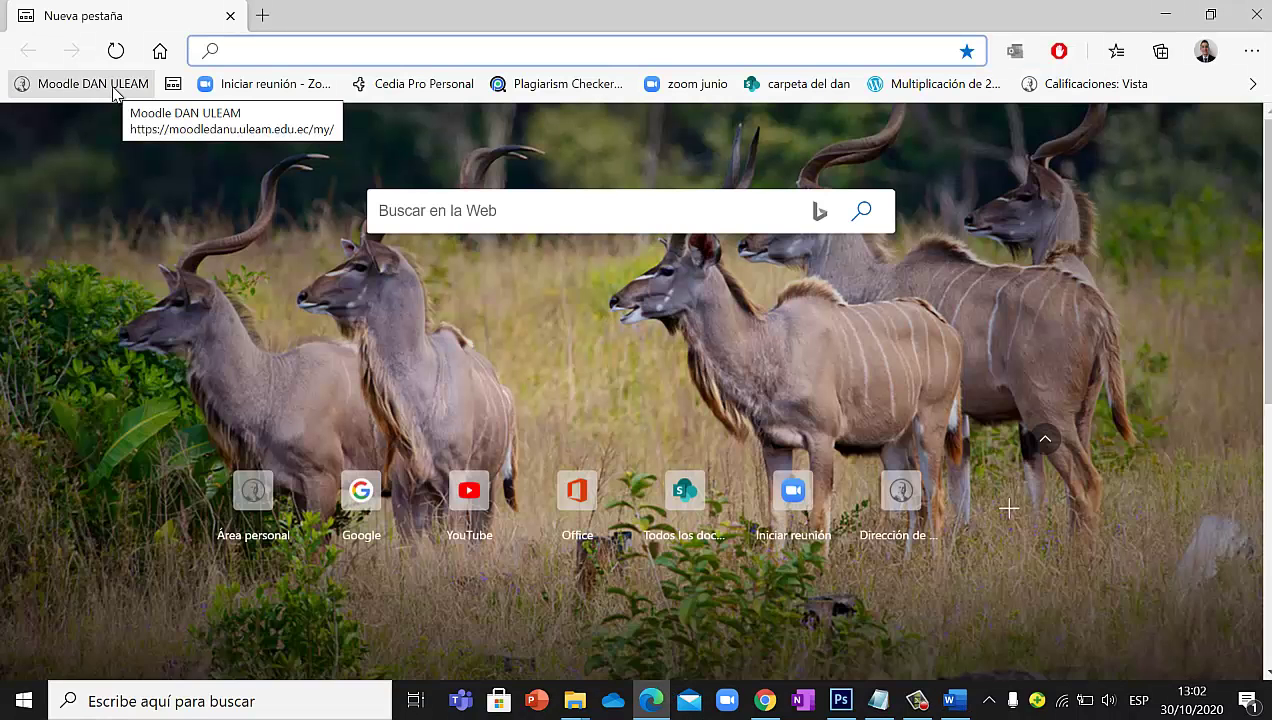
left_click(113, 88)
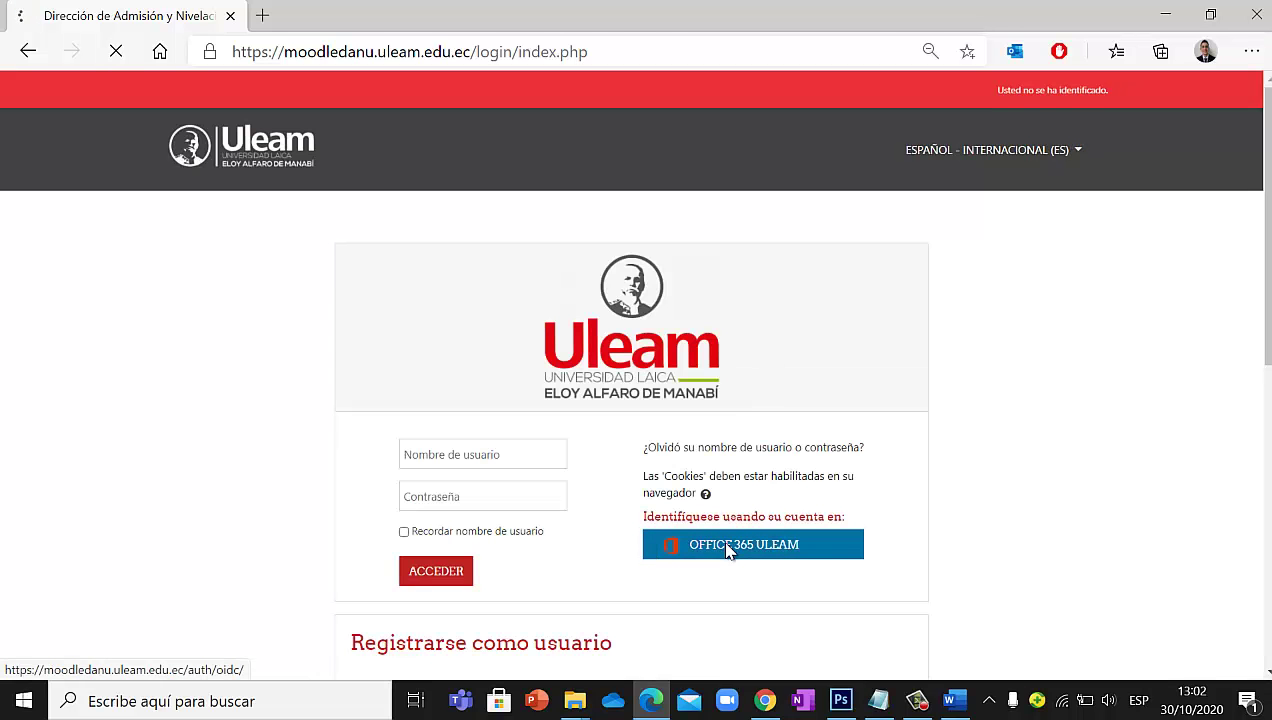
left_click(728, 548)
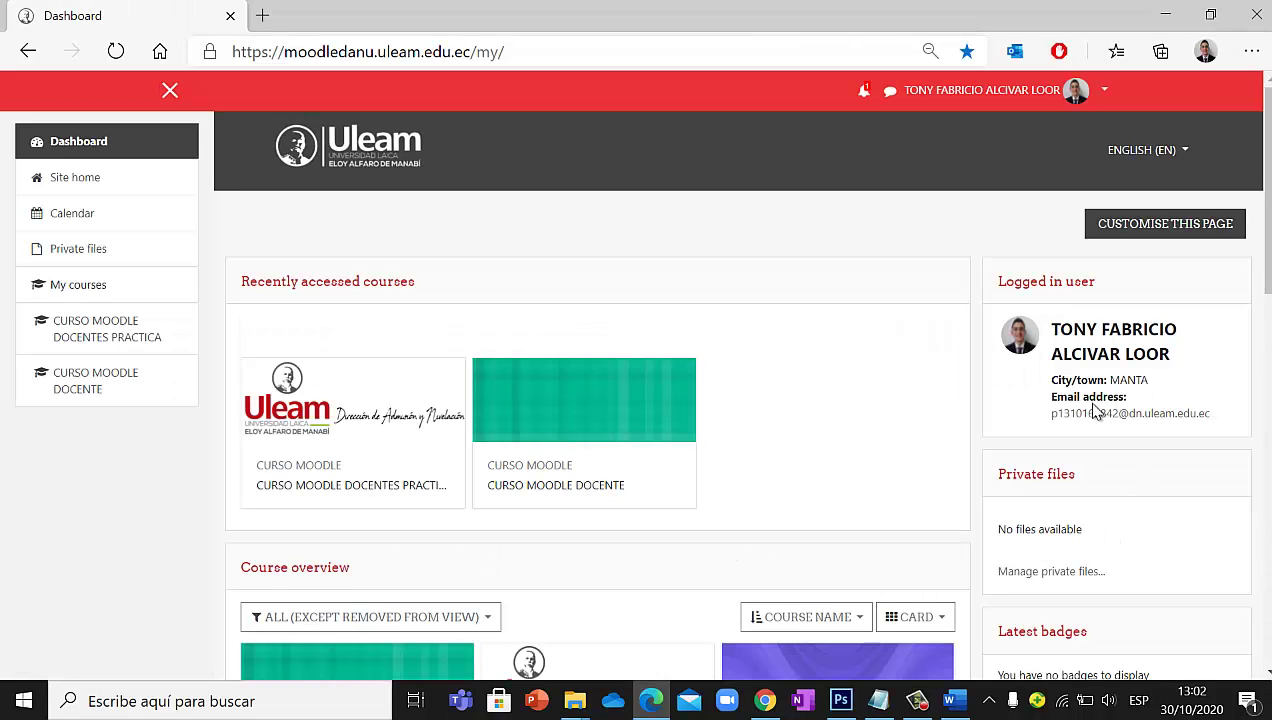
Turn on dashboard customisation and set the Moodle interface language to Español - Internacional (es)
scroll(1095, 413, "down", 3)
scroll(1145, 426, "up", 3)
left_click(1129, 226)
left_click(1180, 155)
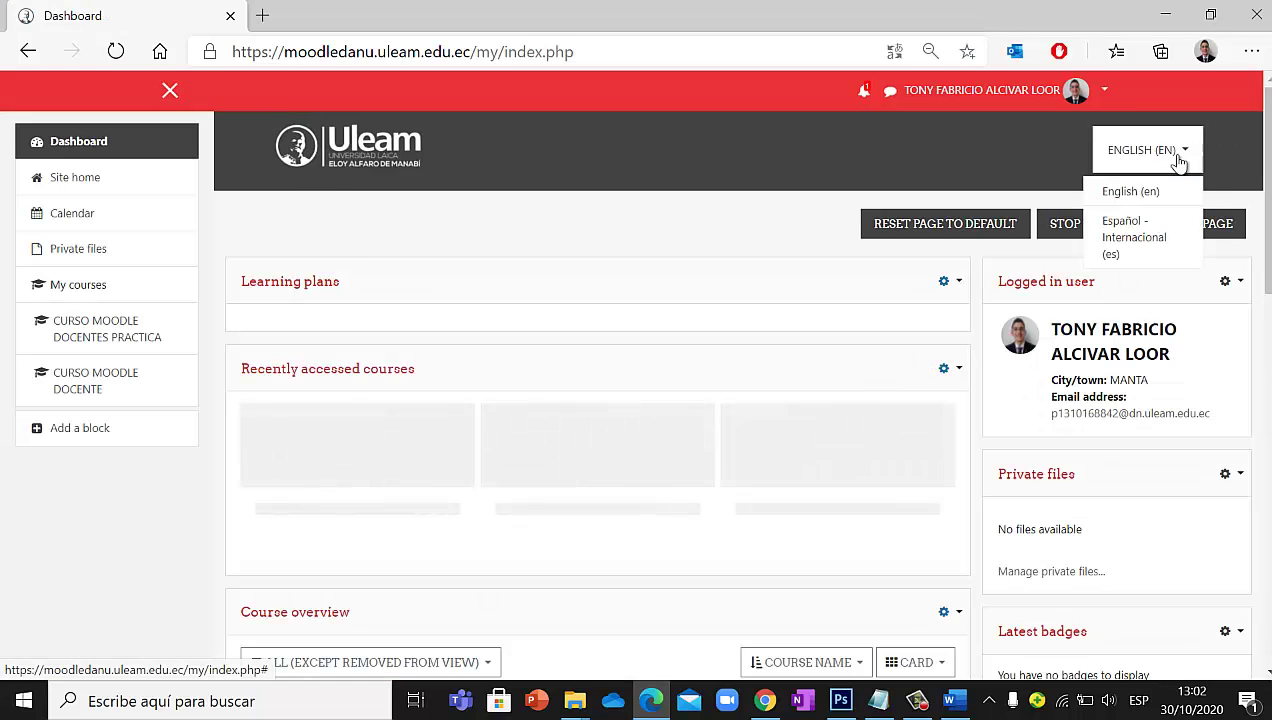
left_click(1124, 193)
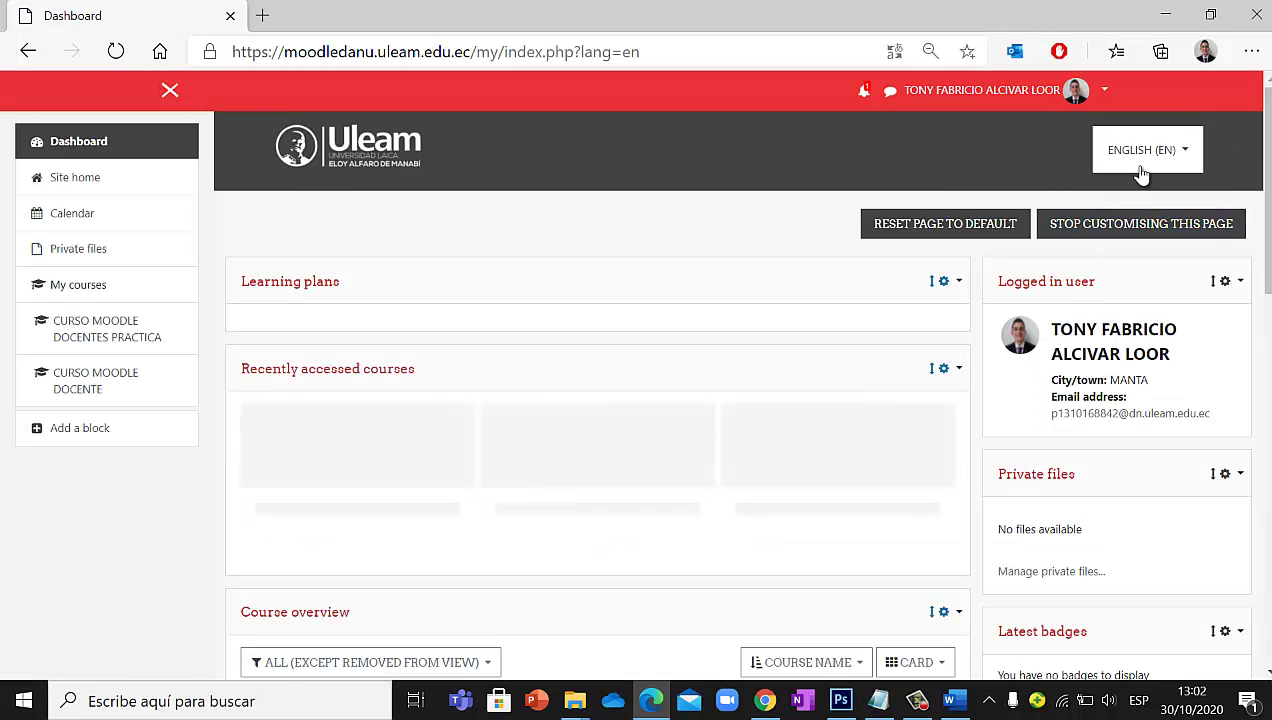
left_click(1141, 168)
left_click(1102, 231)
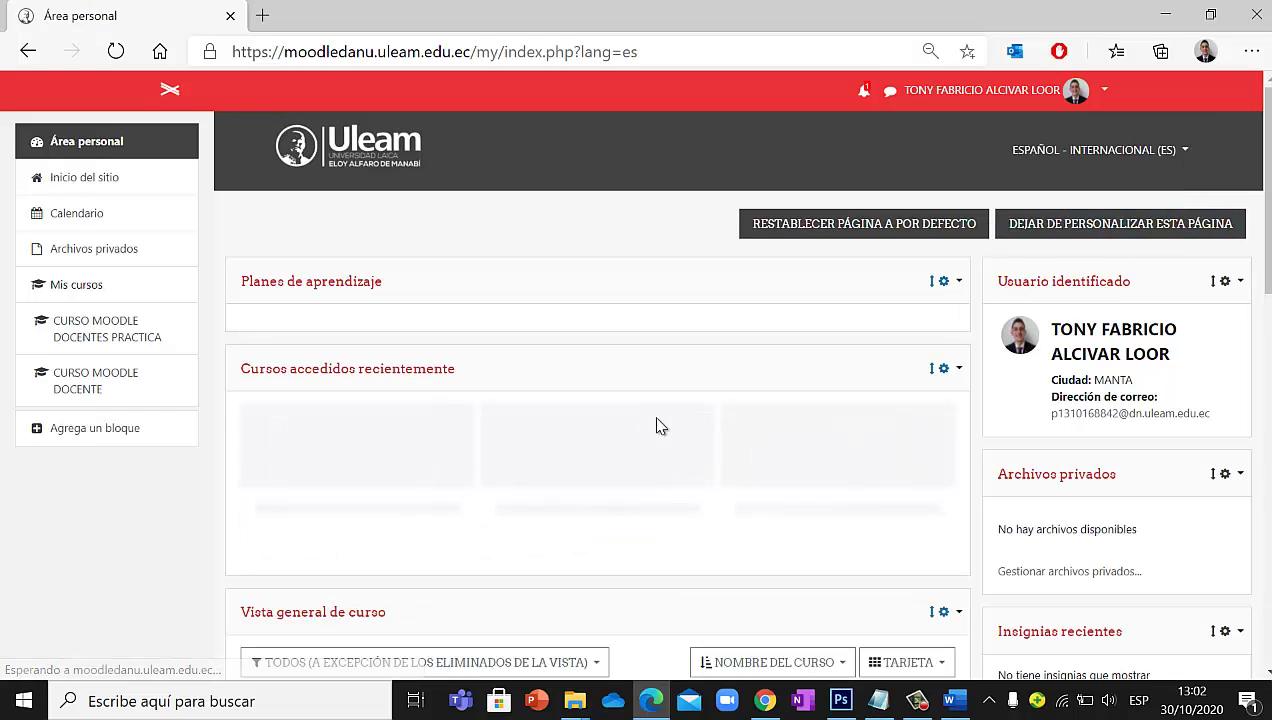
Open the CURSO MOODLE DOCENTES PRACTICA course and go to the import page of its question bank
scroll(574, 428, "down", 2)
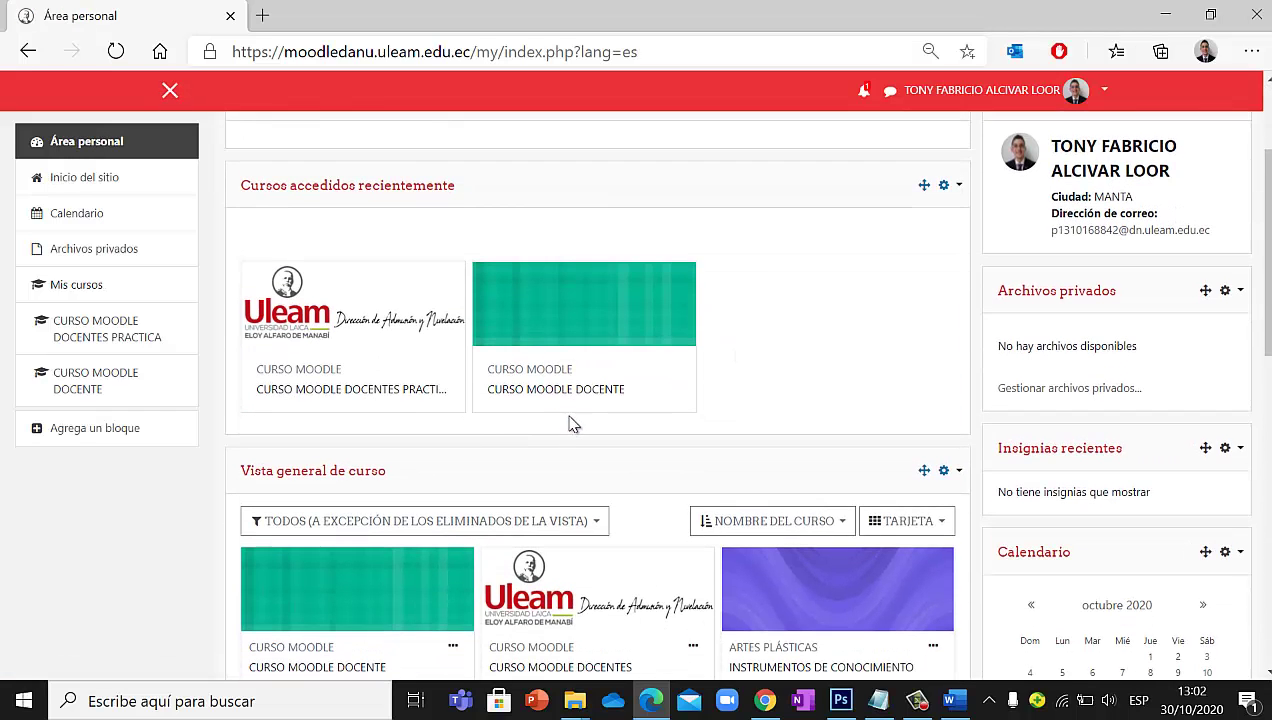
left_click(410, 330)
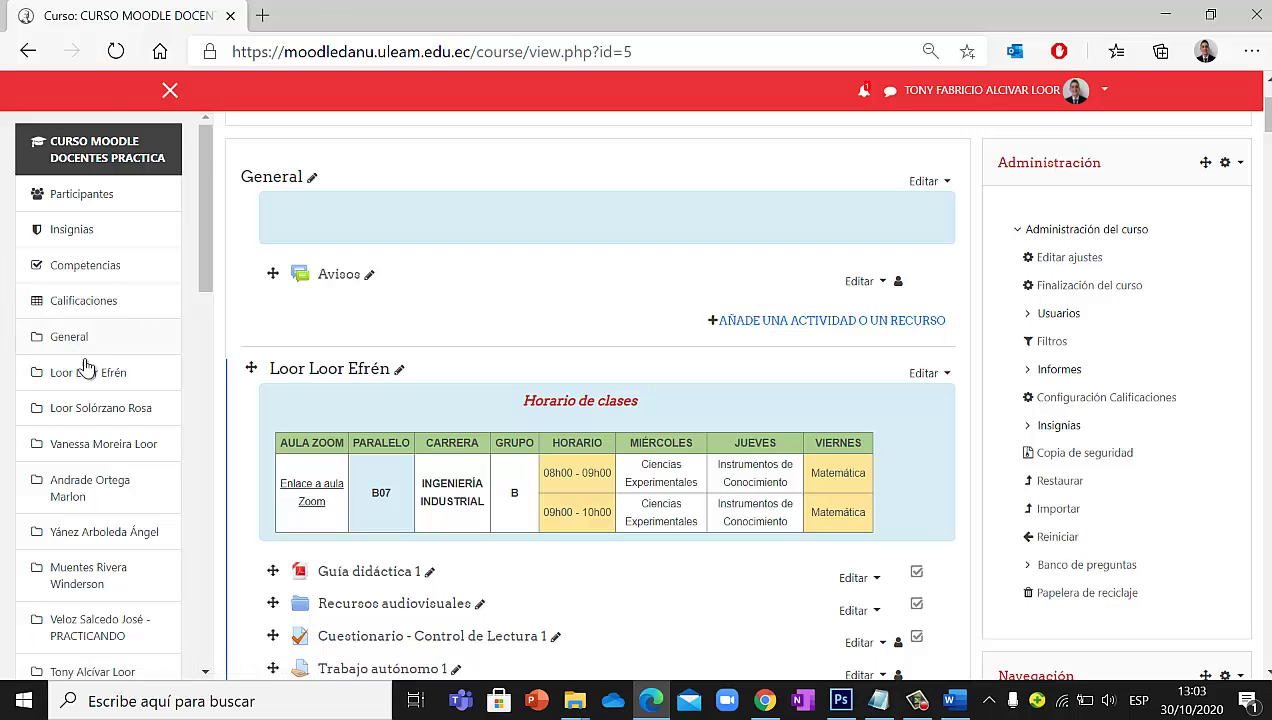
scroll(559, 363, "down", 5)
scroll(1227, 425, "up", 4)
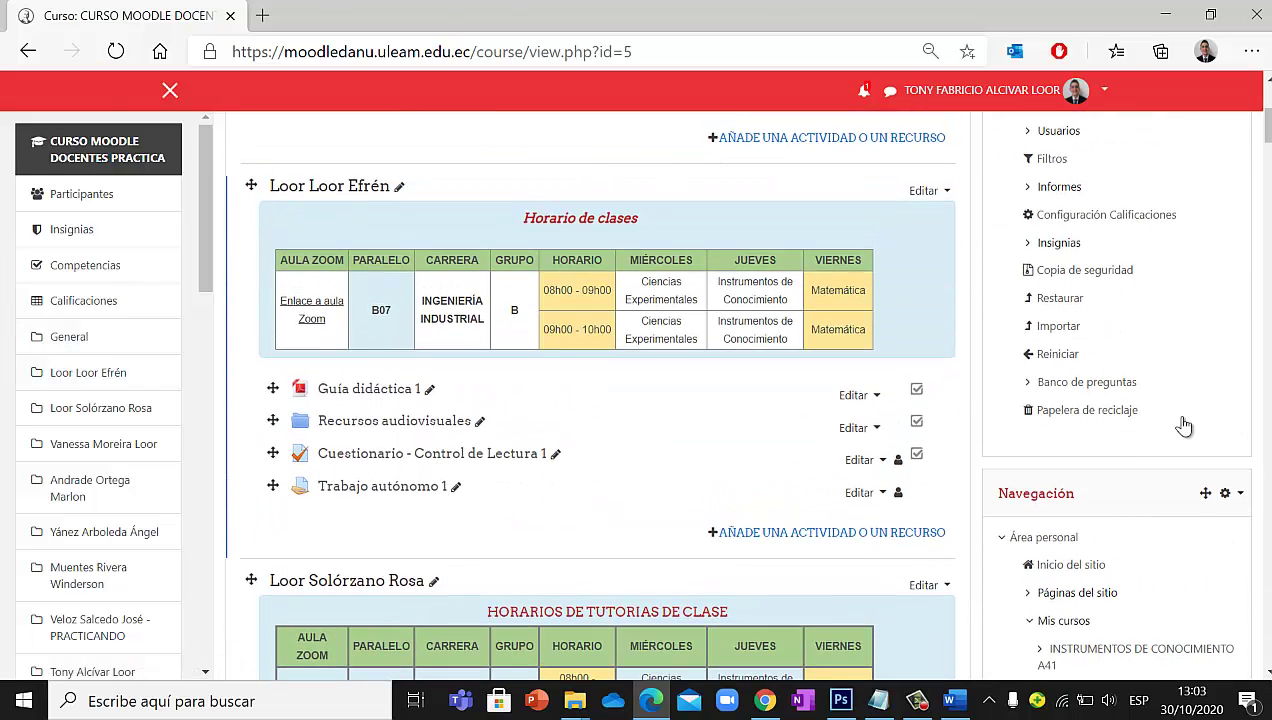
left_click(1031, 385)
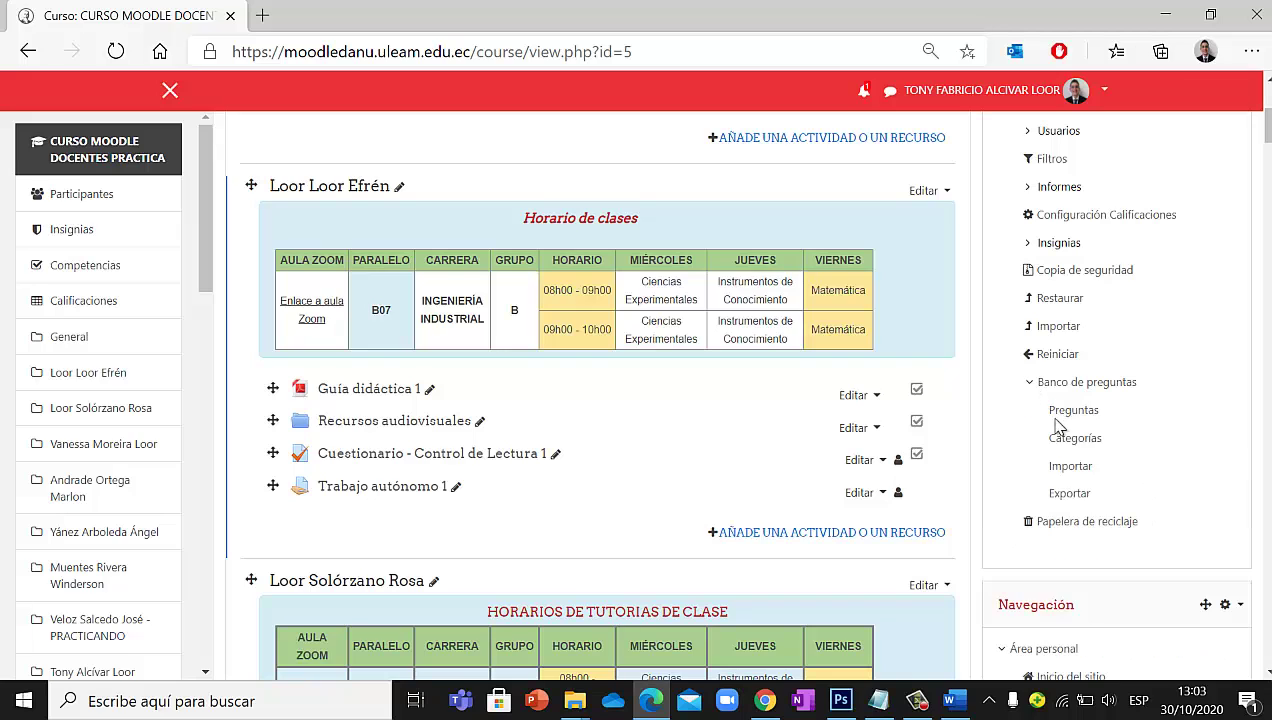
left_click(1071, 467)
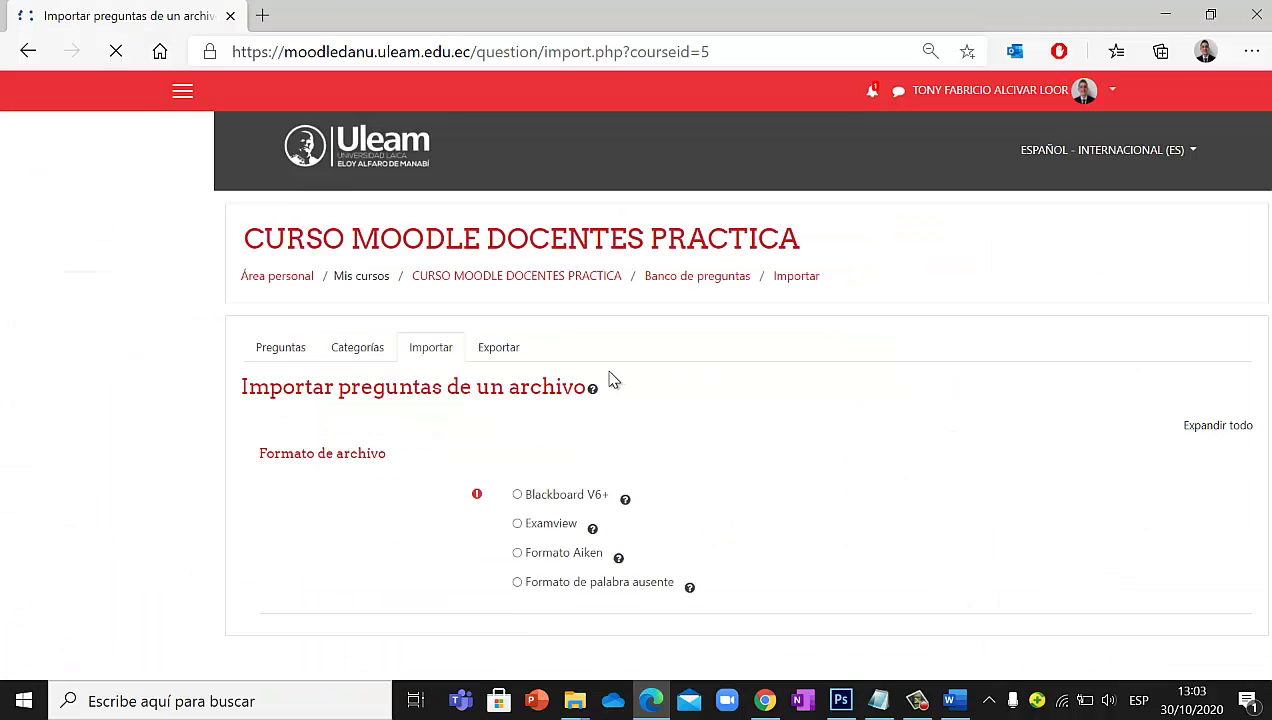
Import quiz_de_prueba.xml from the desktop into the course's question bank using Formato Moodle XML, and continue to the question list
scroll(560, 383, "down", 1)
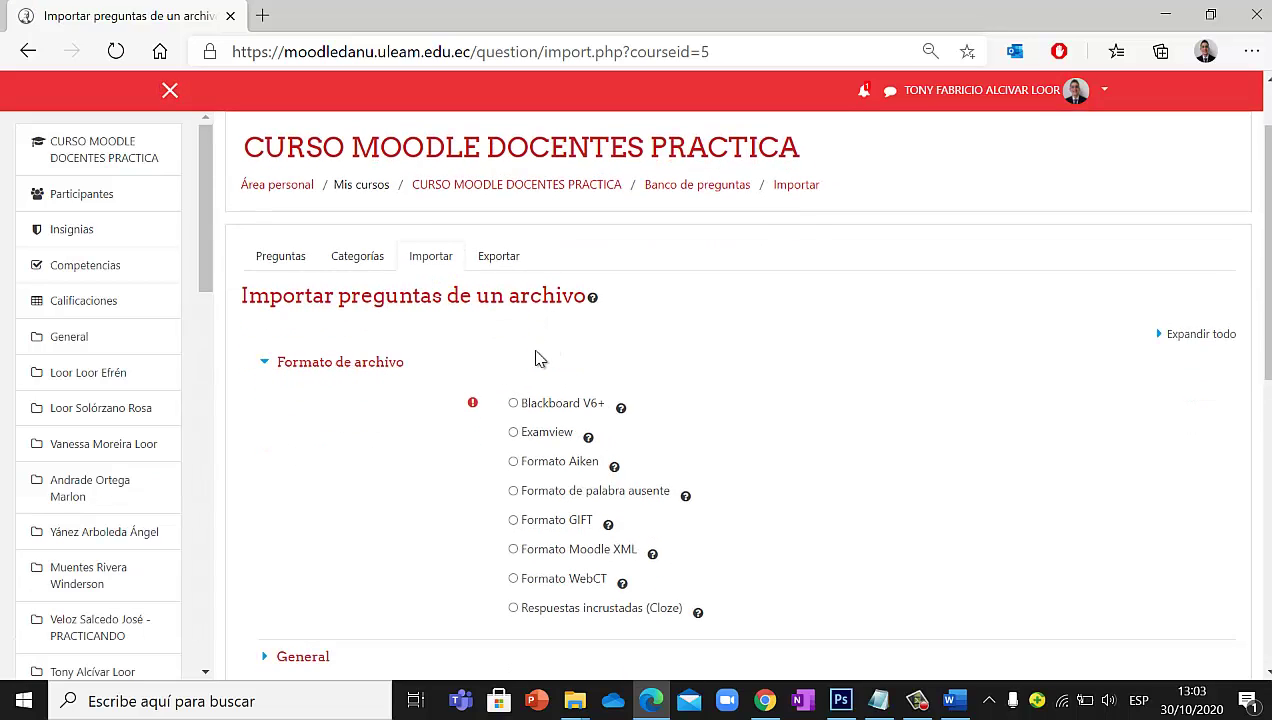
scroll(538, 360, "down", 1)
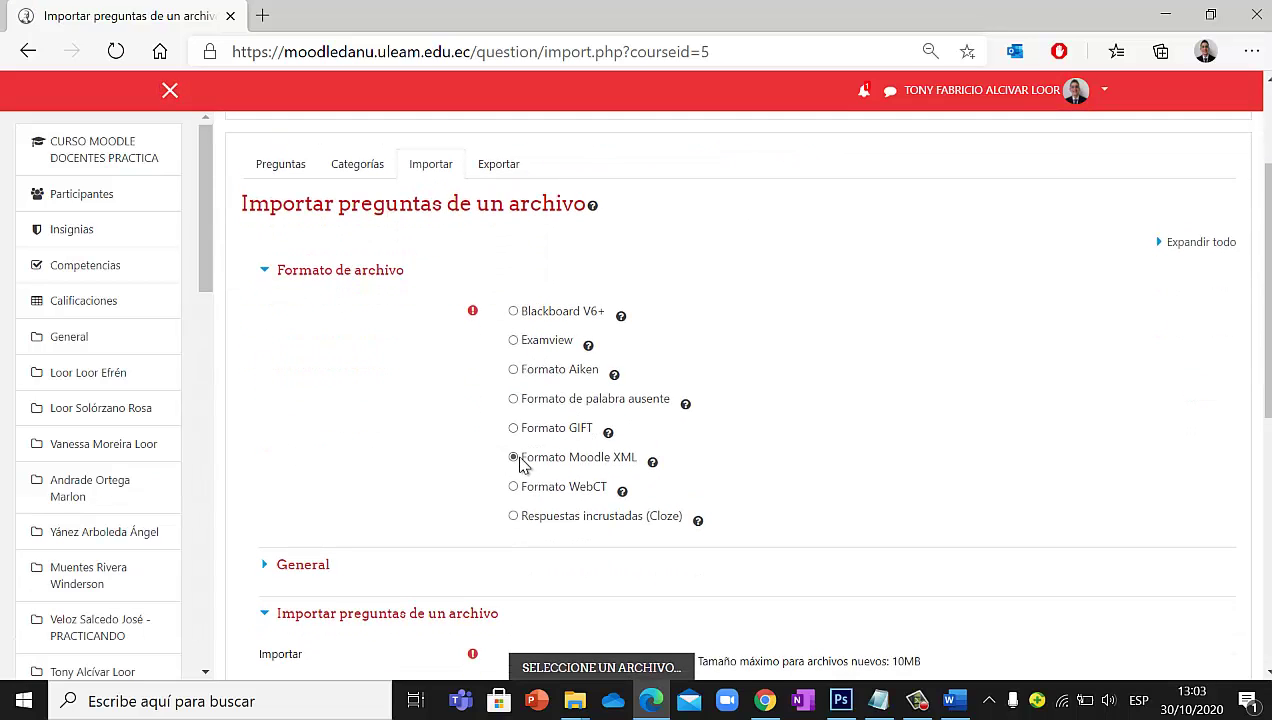
key("super+d")
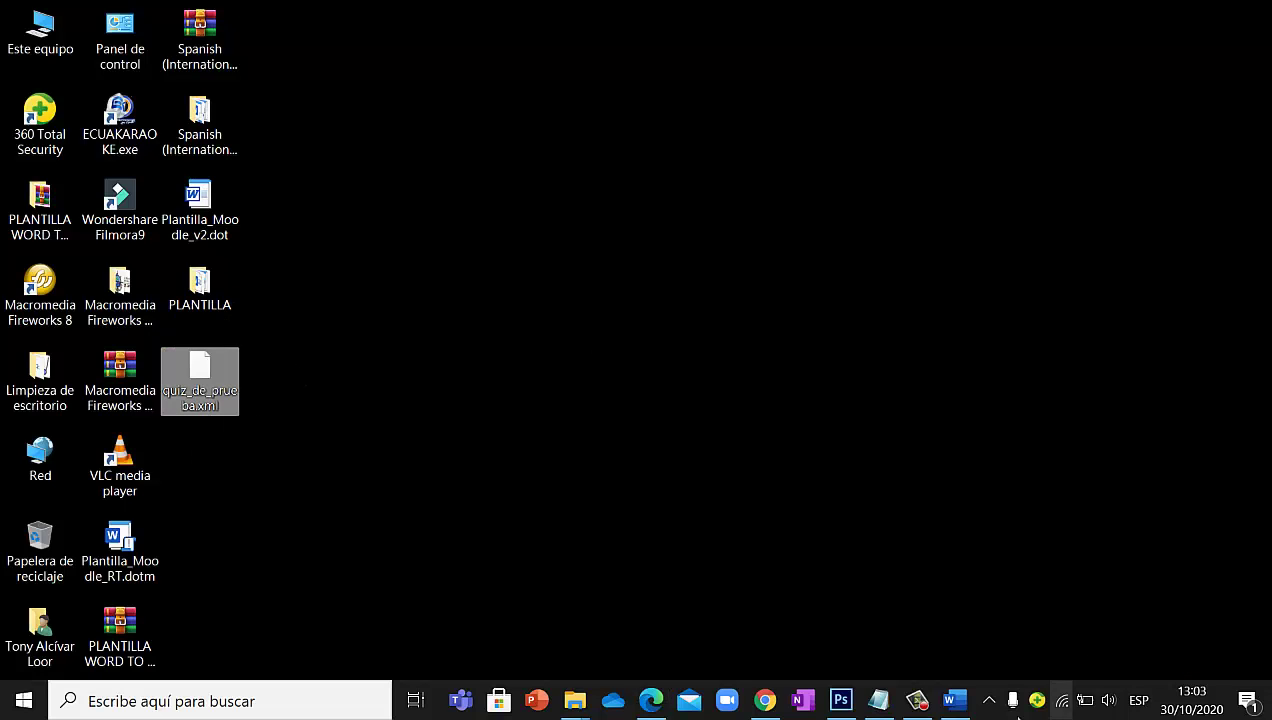
left_click(650, 700)
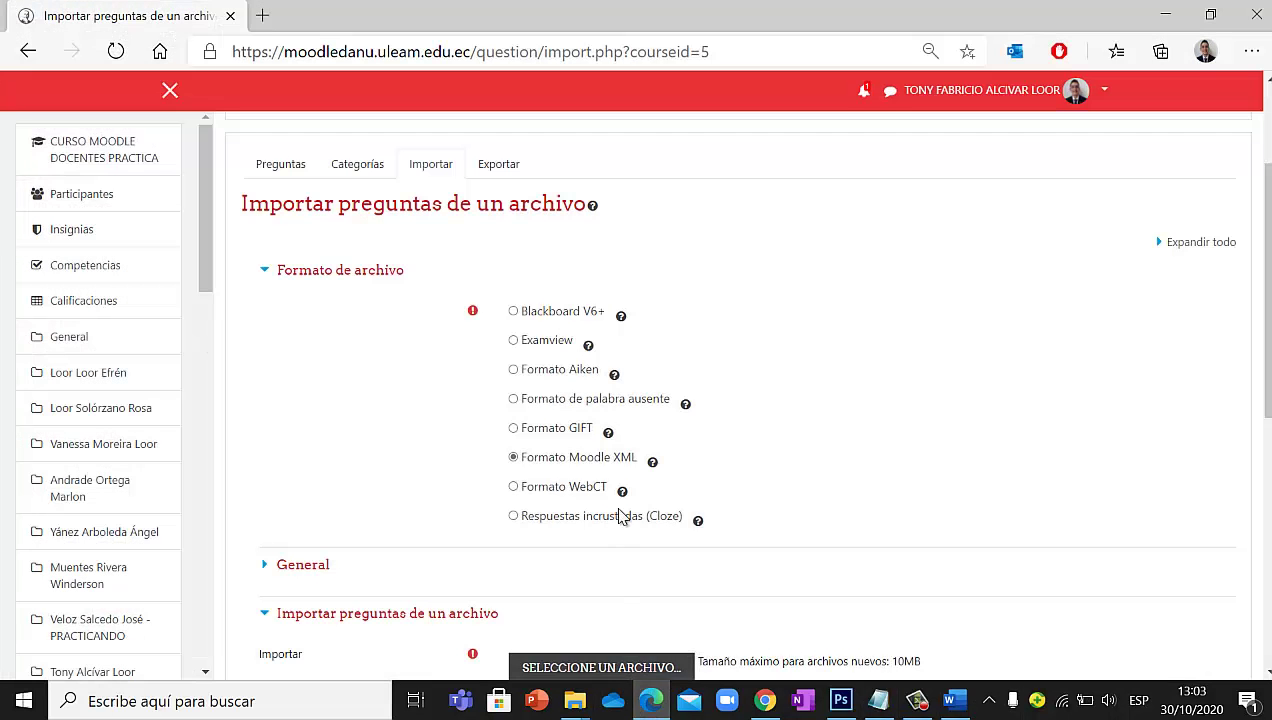
scroll(620, 515, "down", 3)
key("super+d")
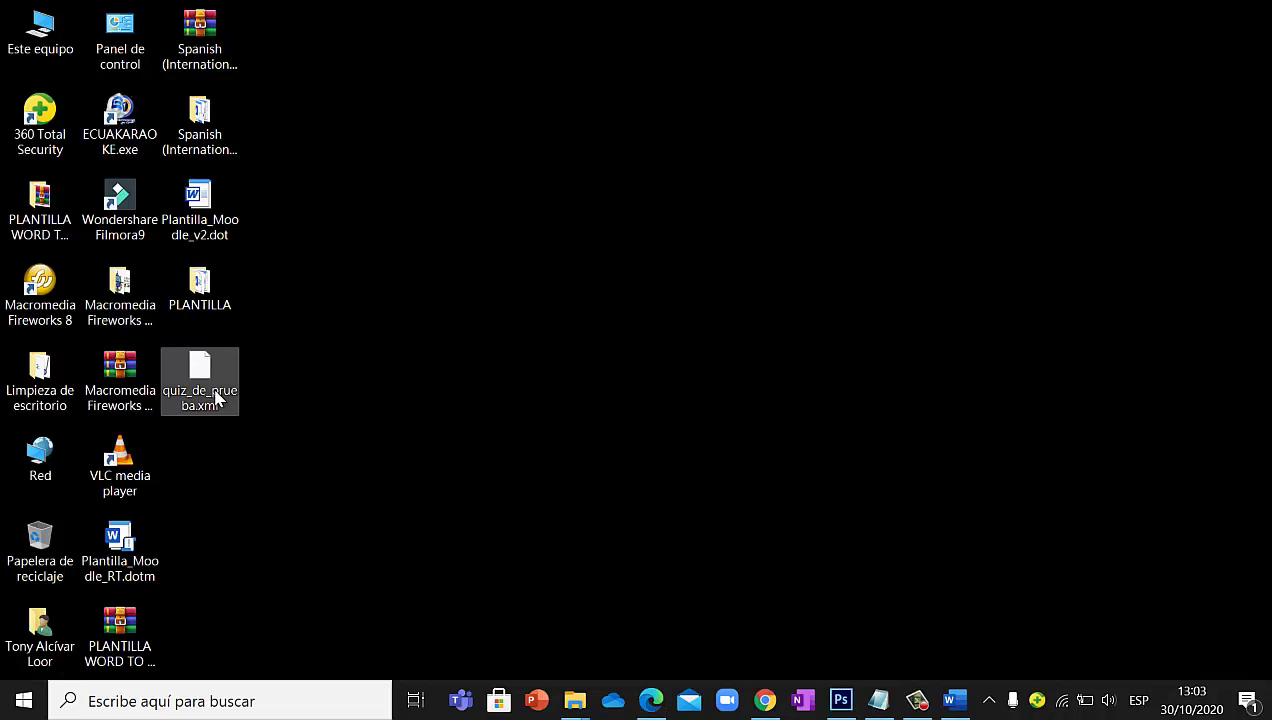
left_click_drag(216, 398, 810, 503)
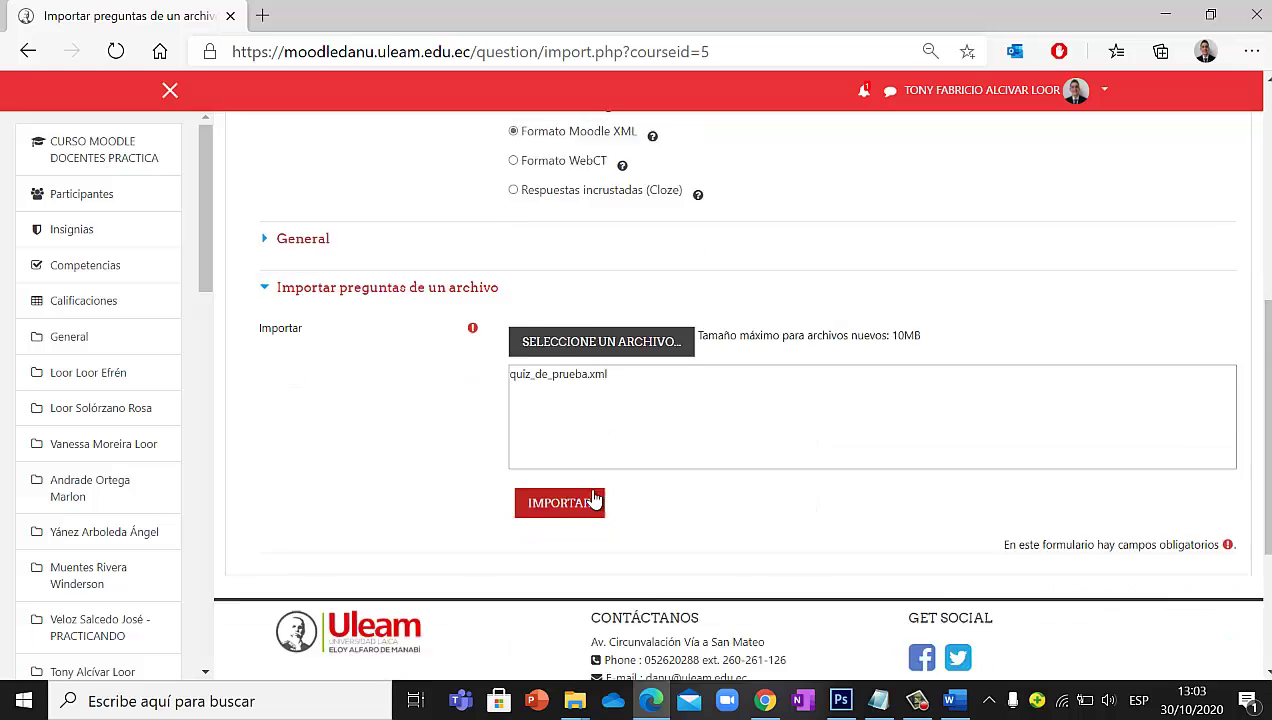
scroll(594, 498, "down", 1)
left_click(582, 374)
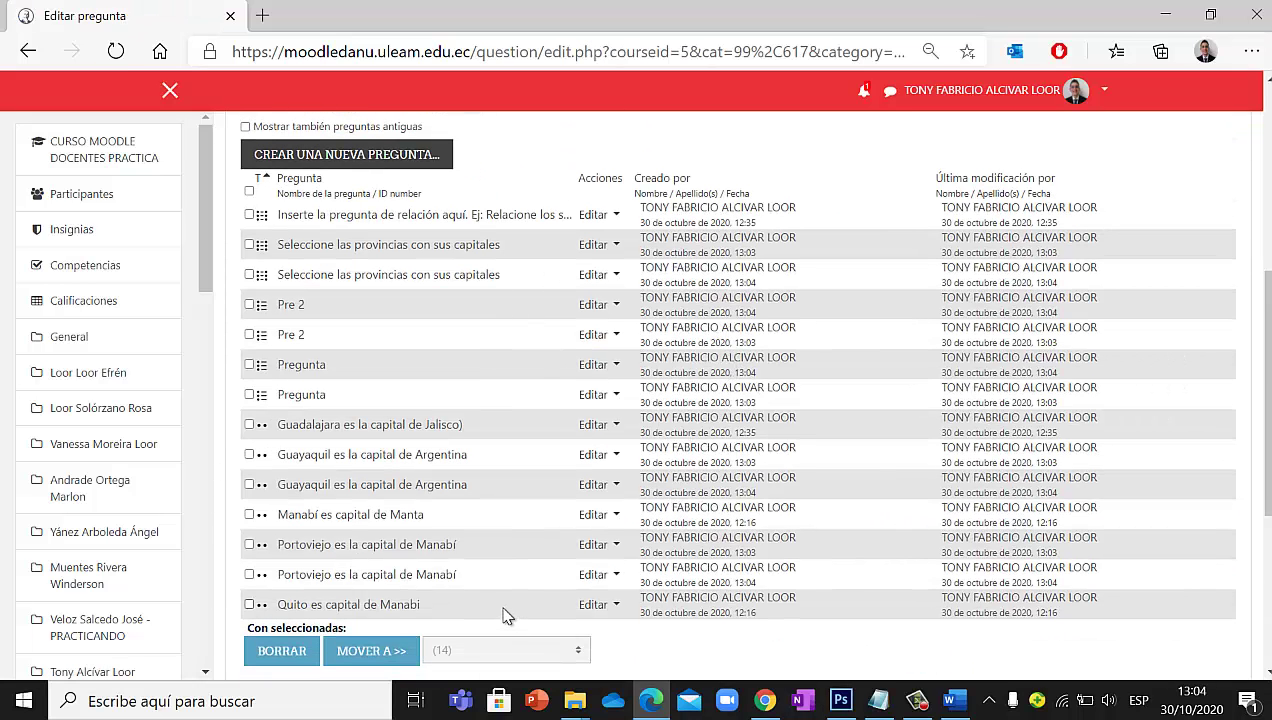
scroll(500, 577, "up", 1)
left_click(250, 283)
scroll(418, 314, "down", 2)
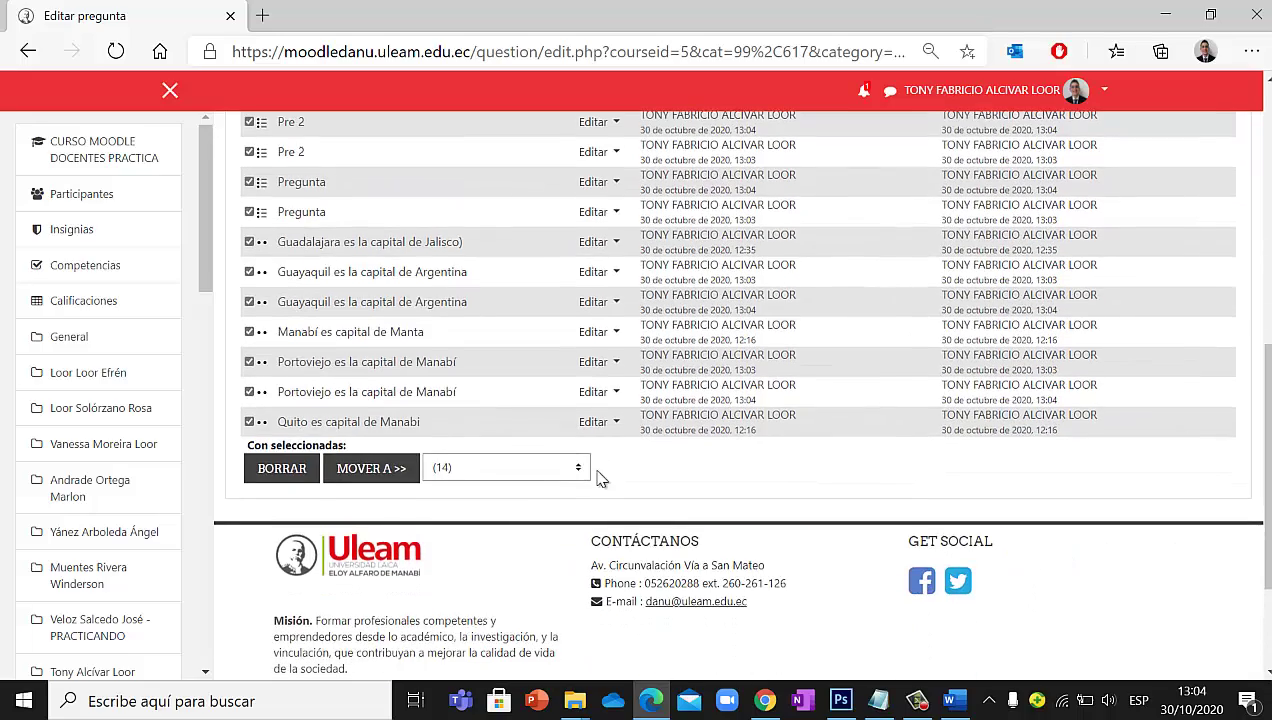
scroll(275, 509, "up", 1)
scroll(275, 509, "down", 1)
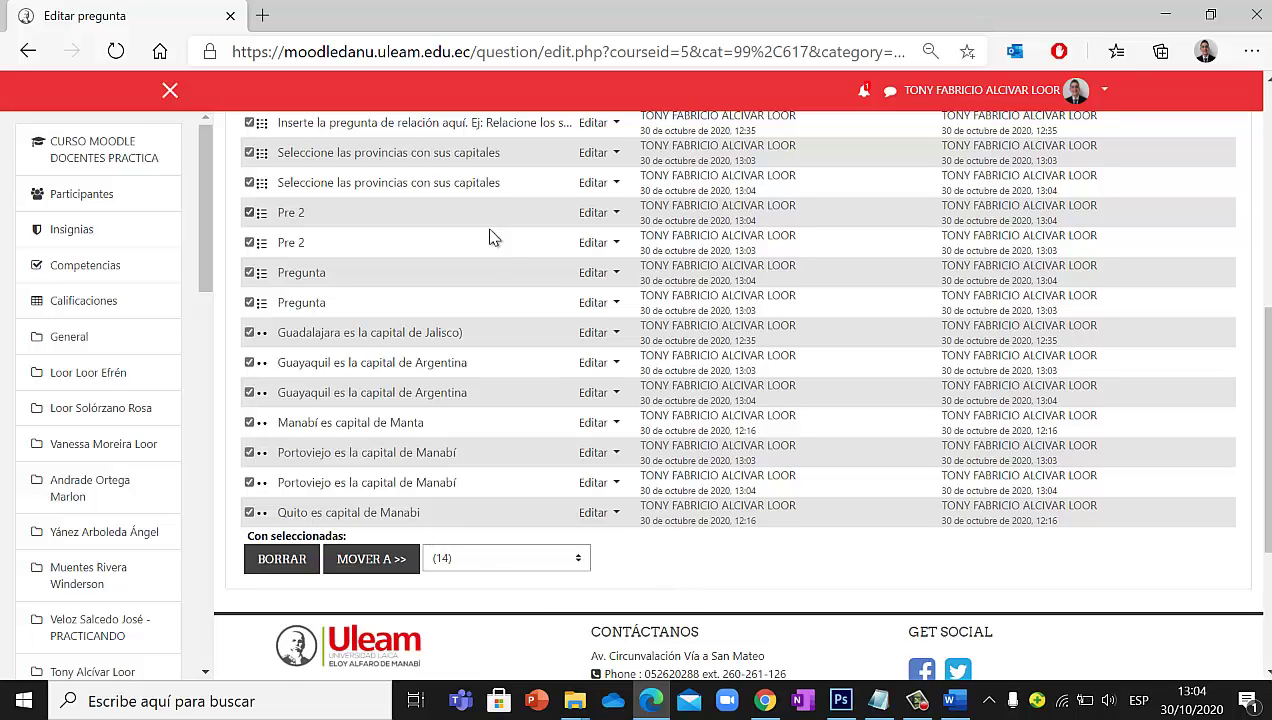
scroll(510, 242, "up", 2)
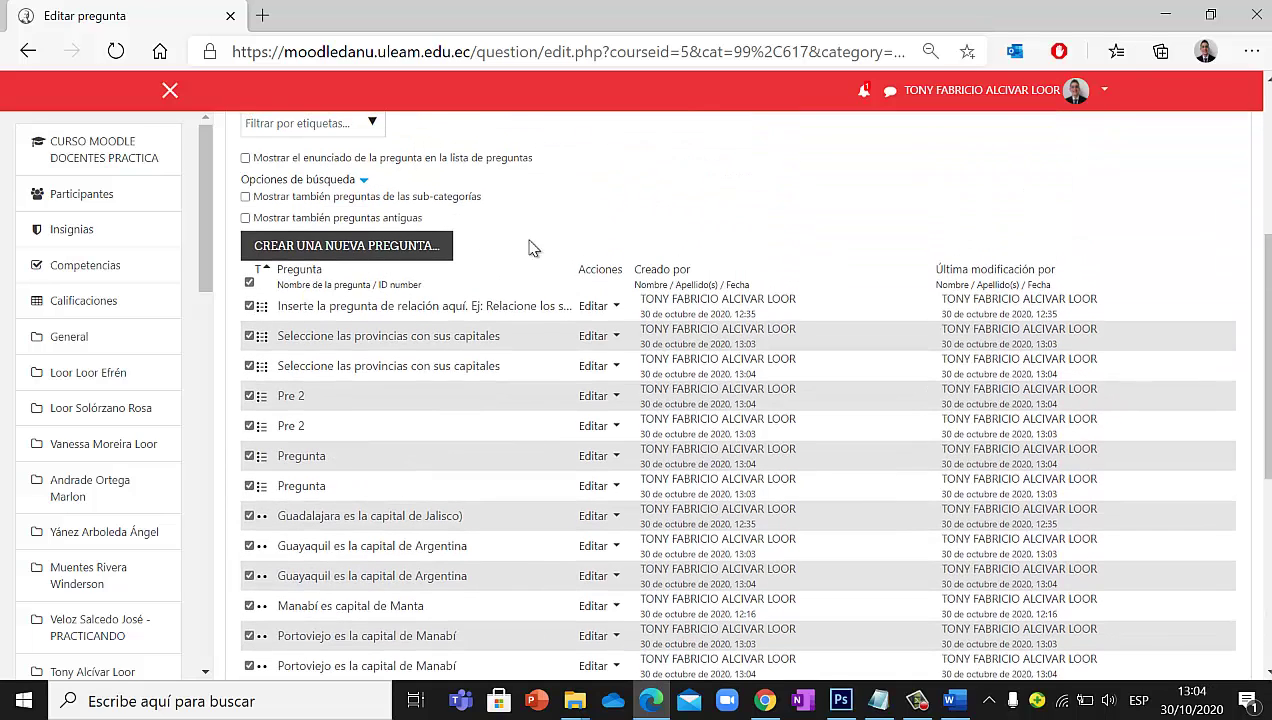
left_click(249, 283)
Look through the question bank's category list, keeping the unnamed category that holds the imported questions
scroll(500, 290, "up", 4)
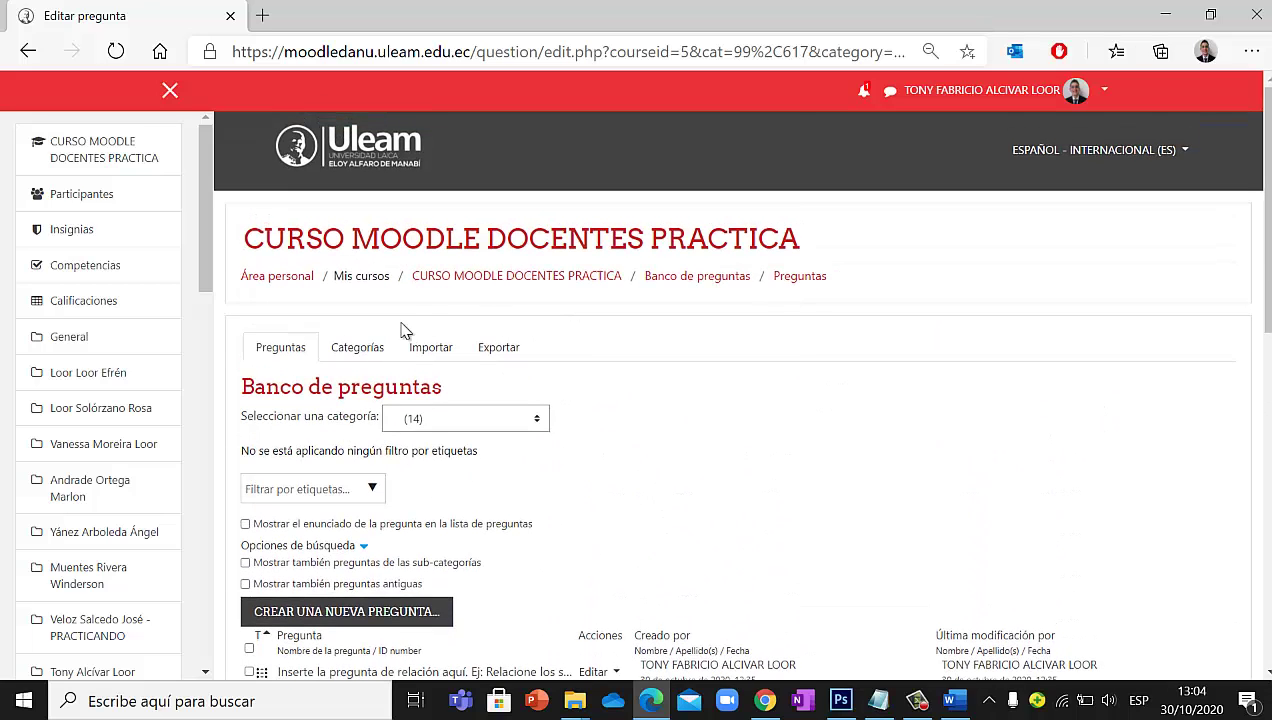
left_click(432, 427)
scroll(450, 400, "down", 3)
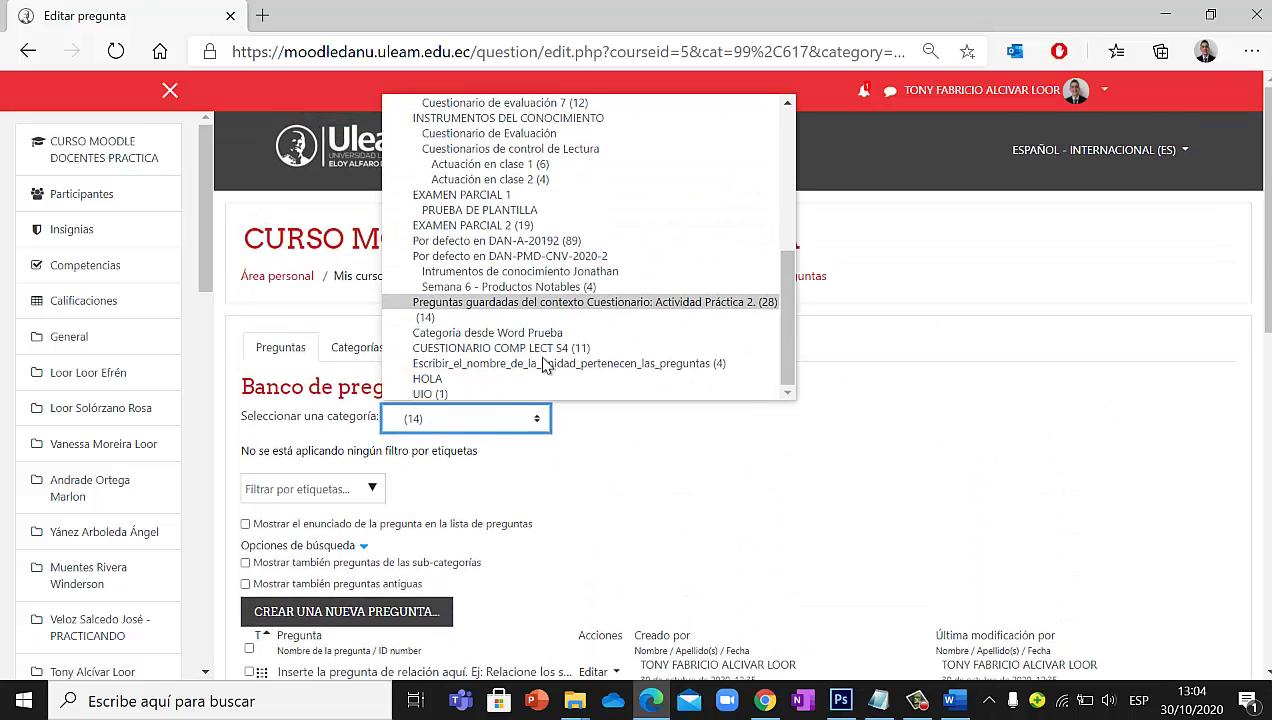
left_click(480, 320)
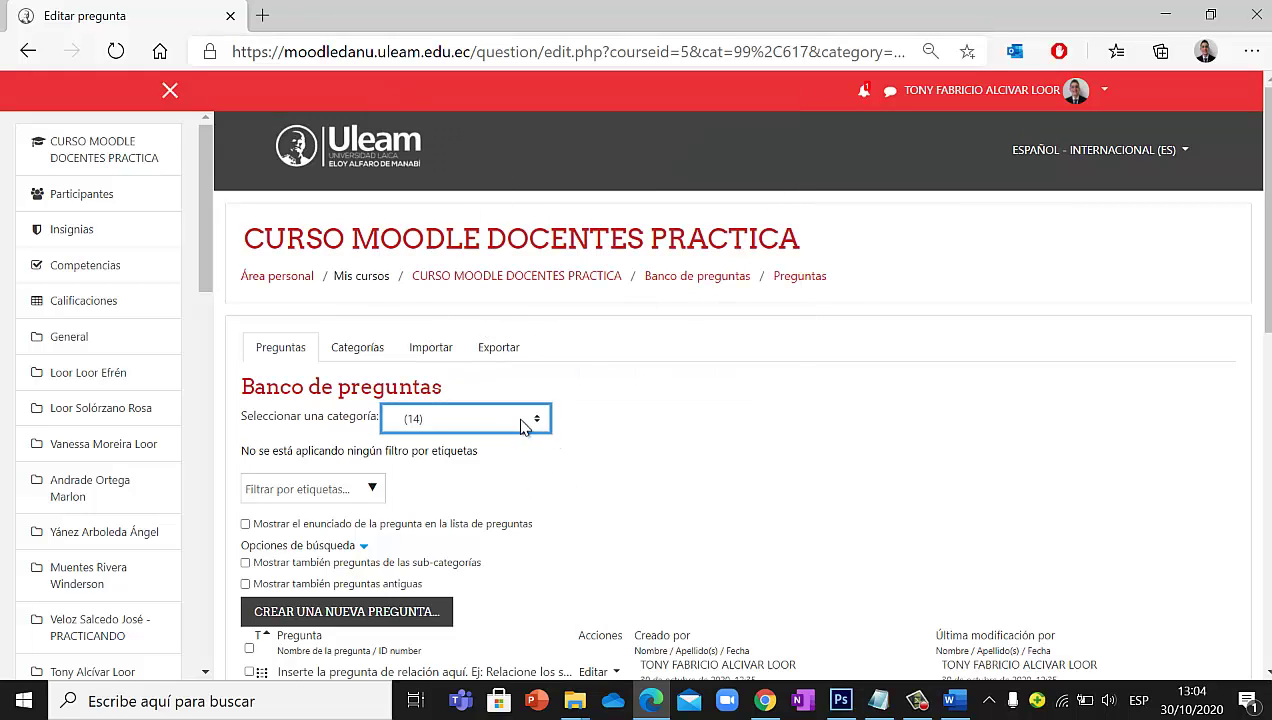
left_click(522, 427)
left_click(616, 507)
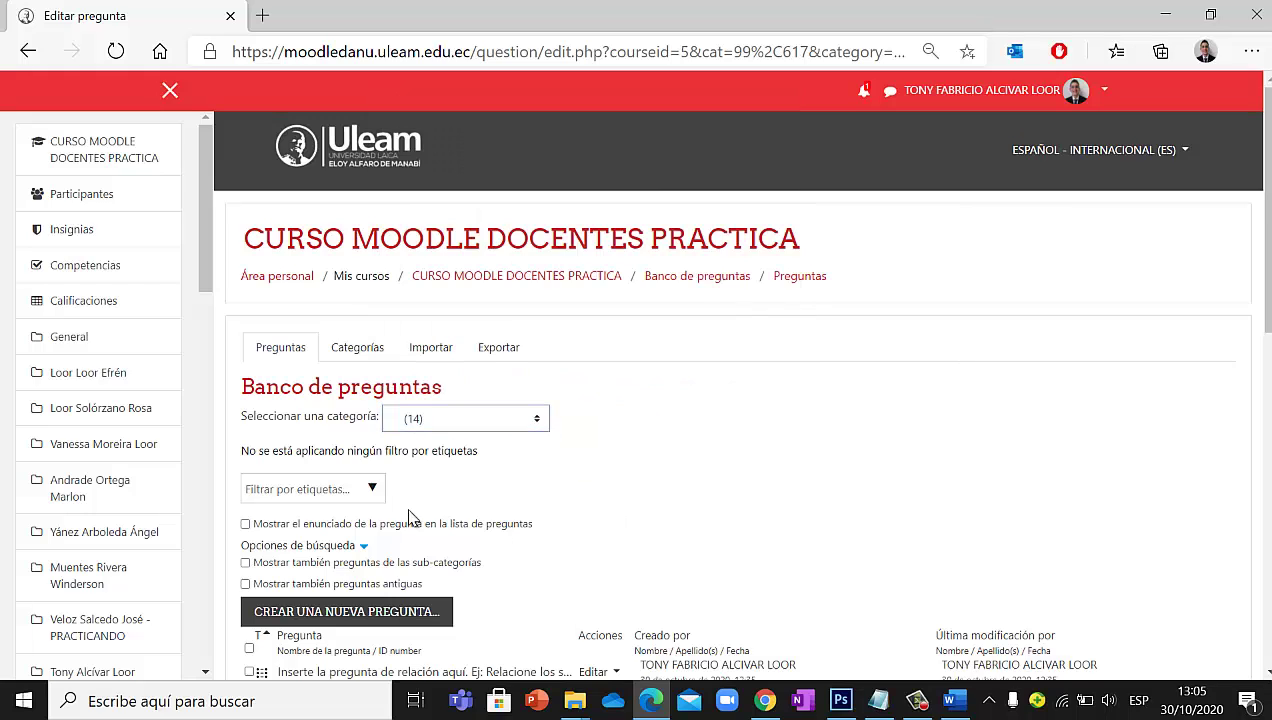
Move one Seleccione las provincias, Pre 2, Pregunta, Guayaquil and Portoviejo question each, plus the Quito question, to the category PRUEBA DE PLANTILLA
scroll(428, 410, "down", 5)
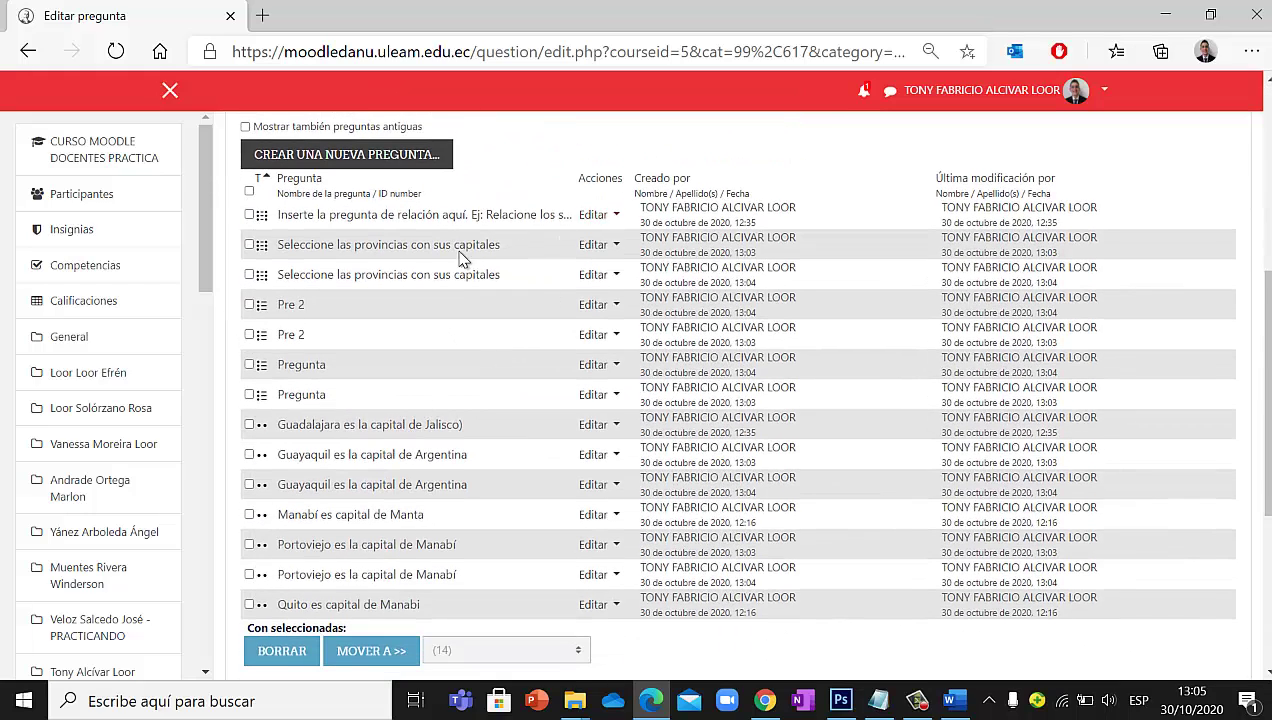
scroll(232, 262, "down", 2)
left_click(249, 362)
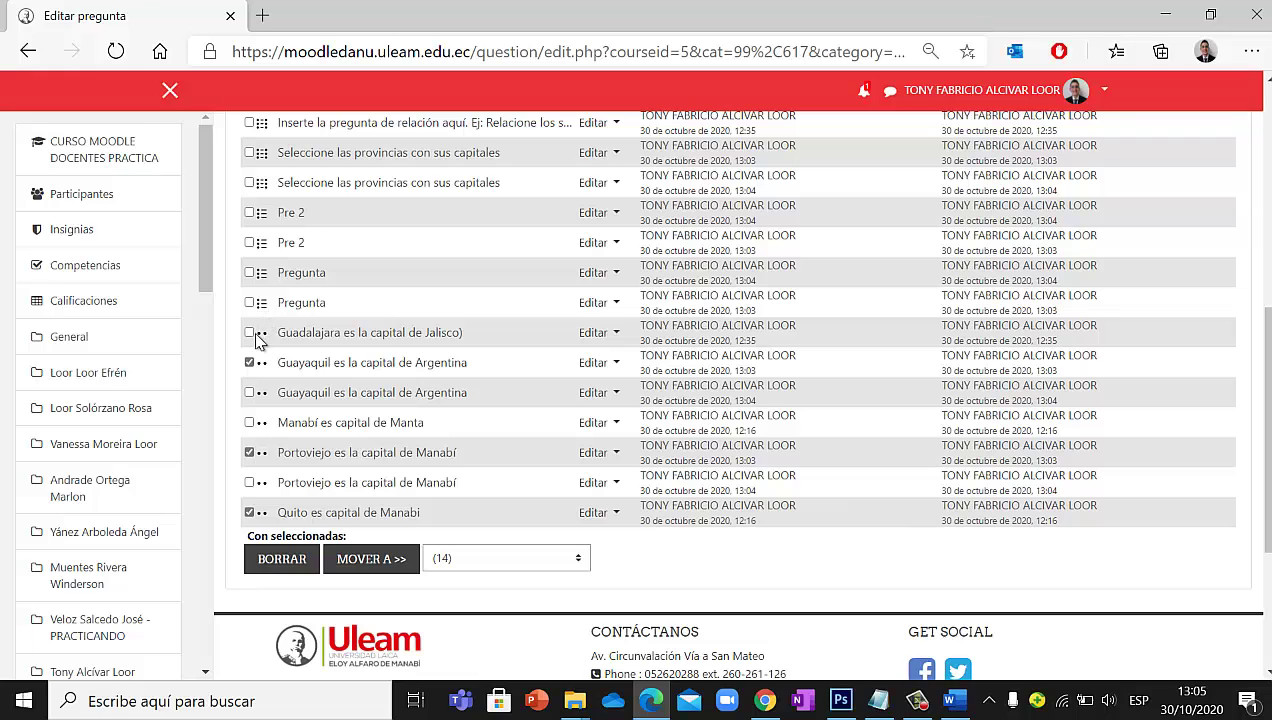
scroll(229, 342, "up", 1)
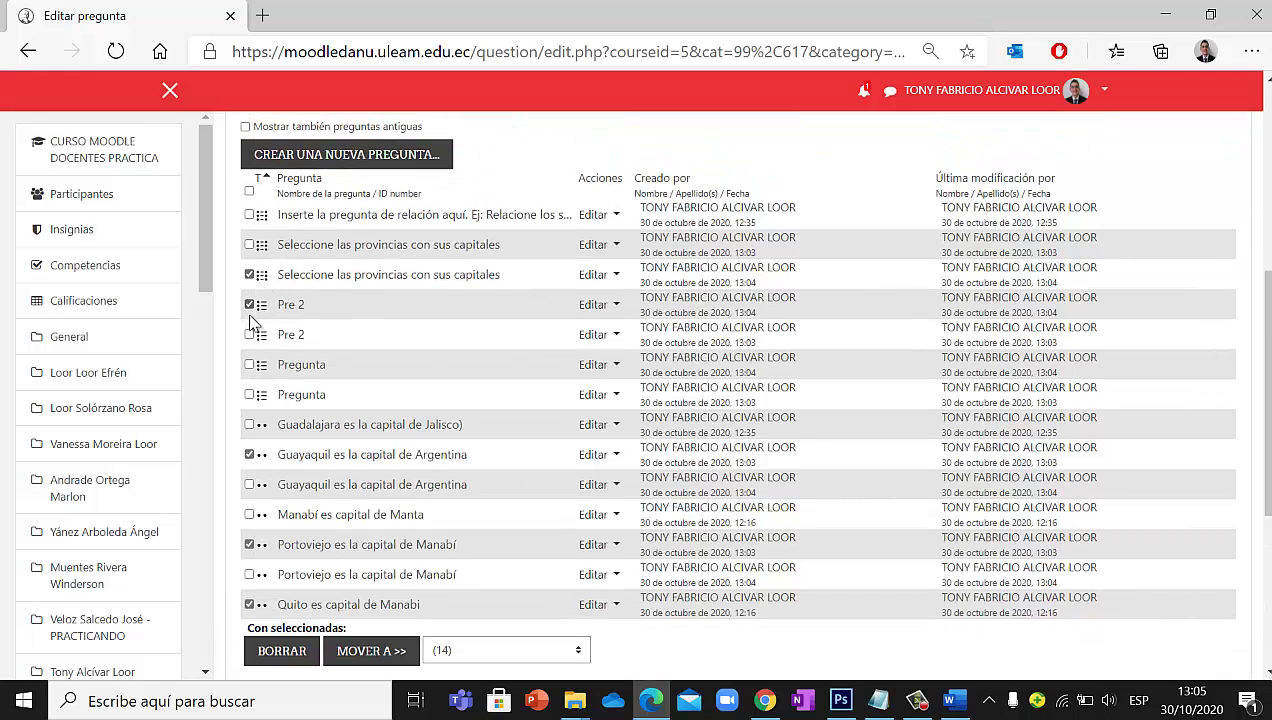
left_click(505, 651)
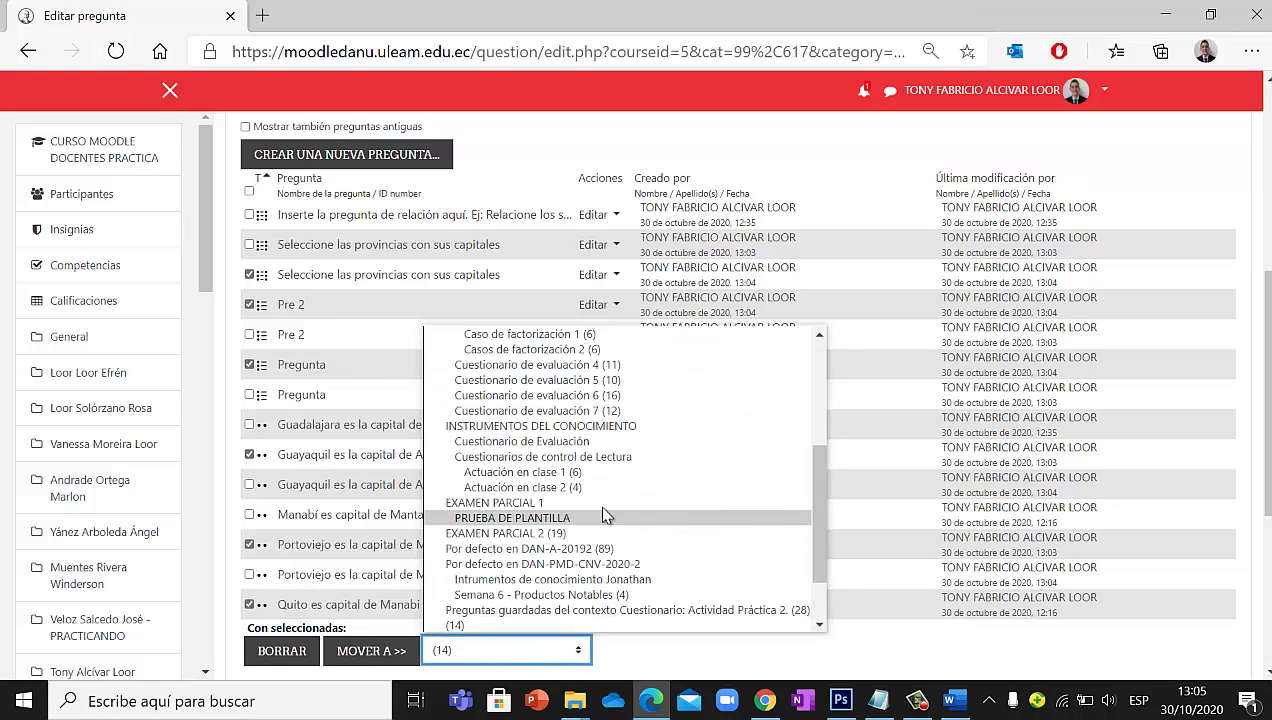
left_click(582, 518)
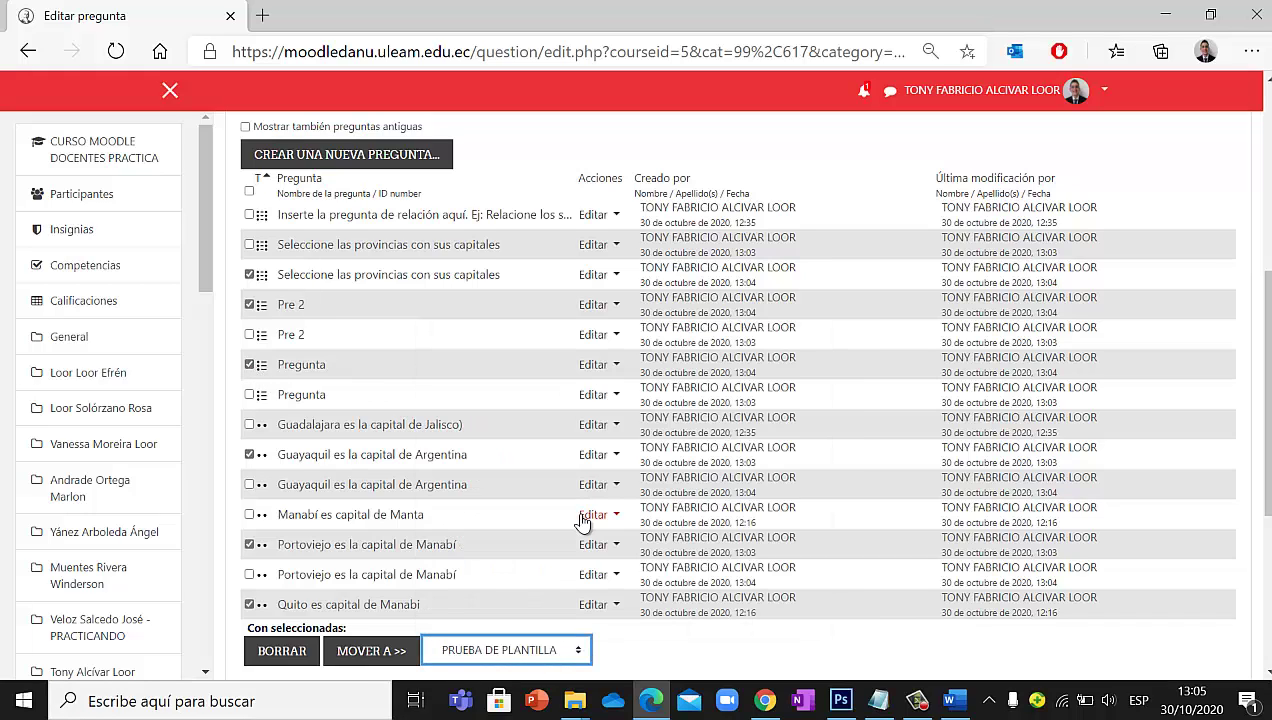
left_click(357, 655)
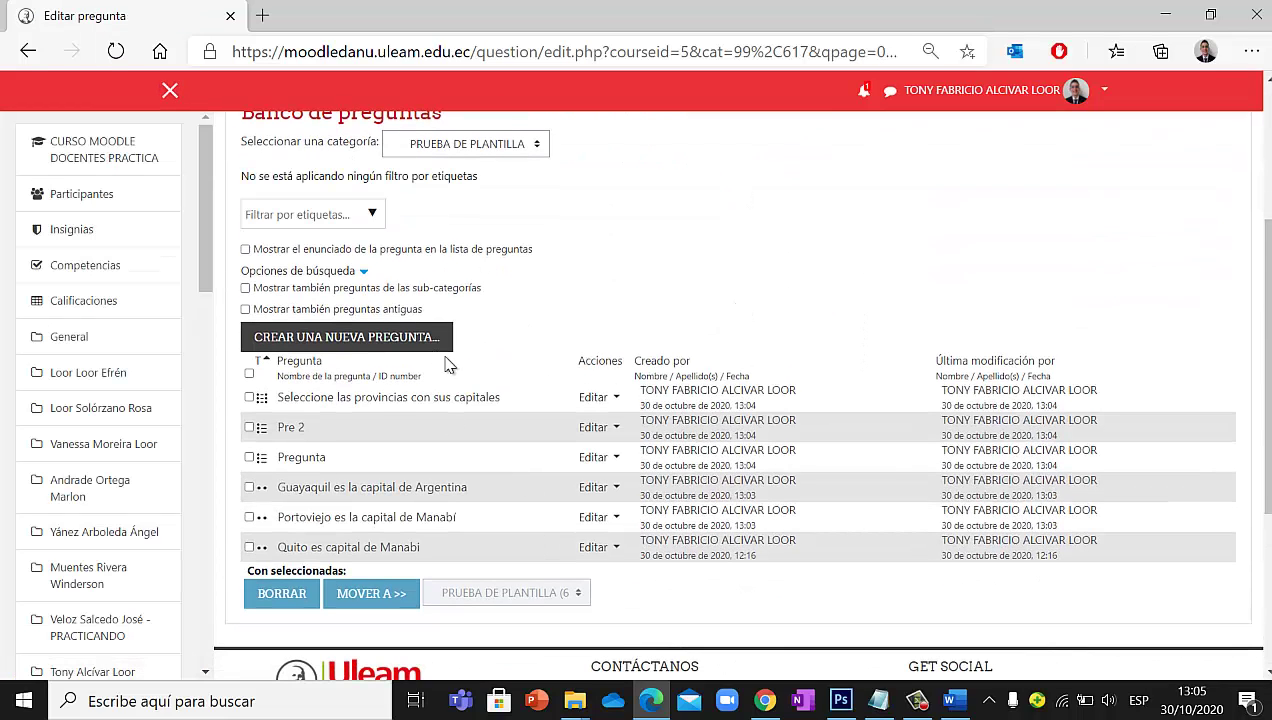
Open the matching question Seleccione las provincias con sus capitales for editing and check its question text
scroll(449, 362, "up", 2)
scroll(520, 420, "down", 3)
scroll(560, 449, "up", 2)
left_click(592, 398)
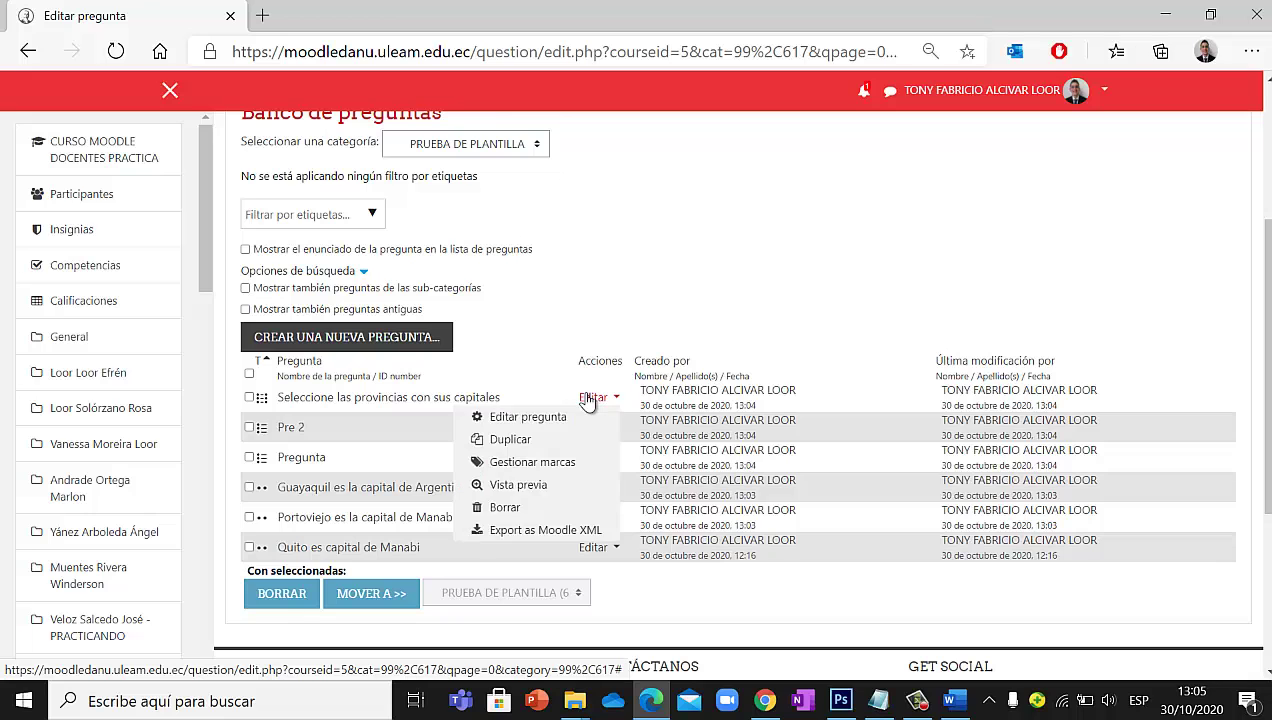
left_click(566, 417)
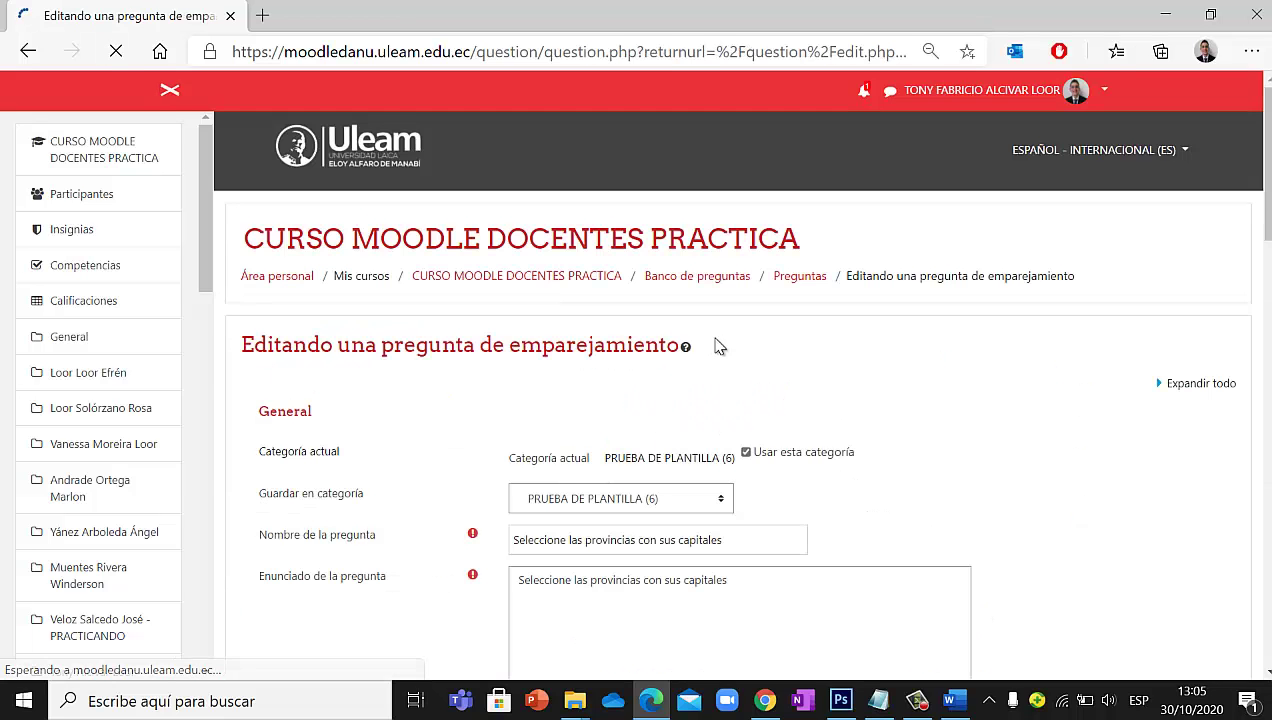
scroll(716, 381, "down", 8)
scroll(716, 381, "up", 5)
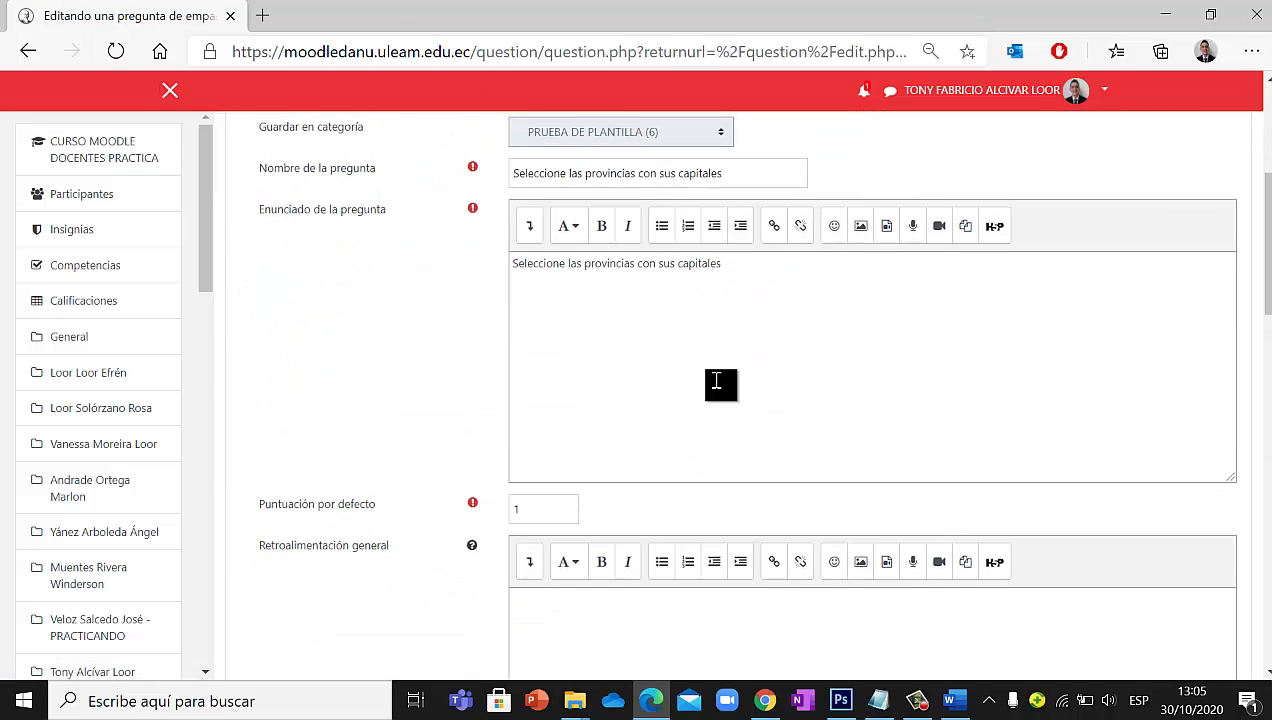
left_click_drag(772, 295, 395, 258)
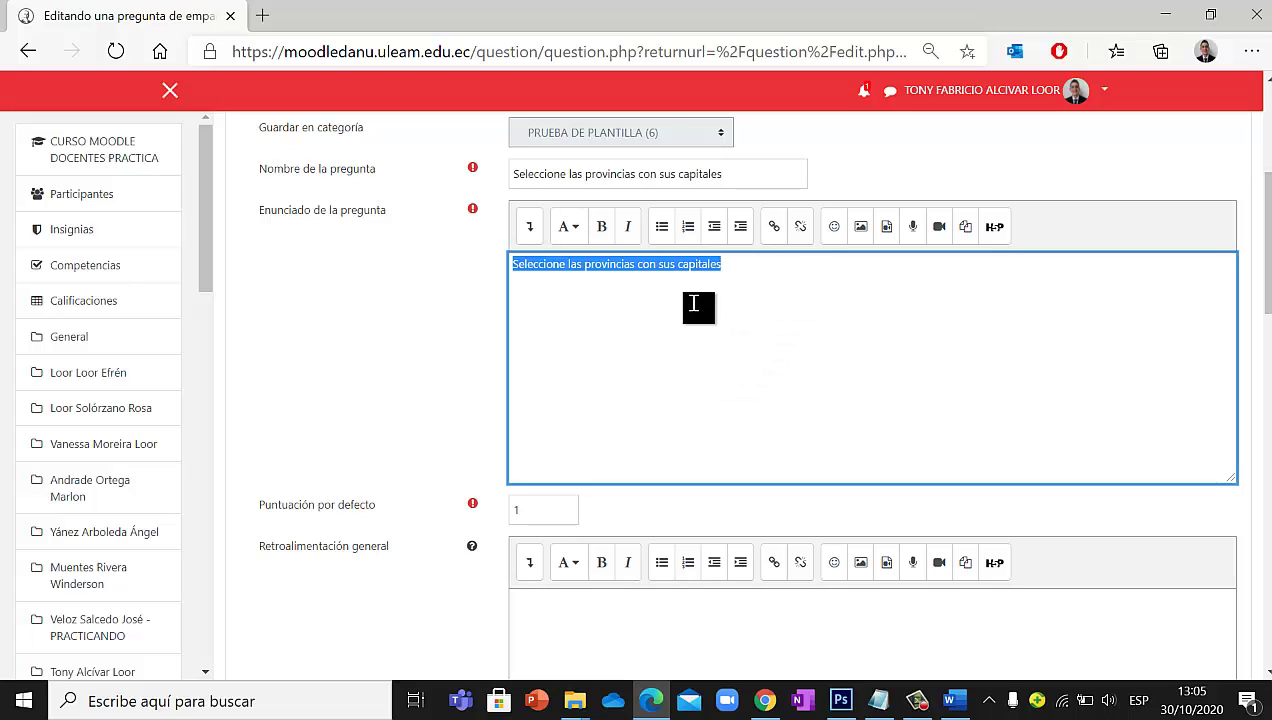
left_click(774, 273)
Check the province and capital pairs in the matching question's answers, and return to the question list without saving
scroll(774, 273, "down", 7)
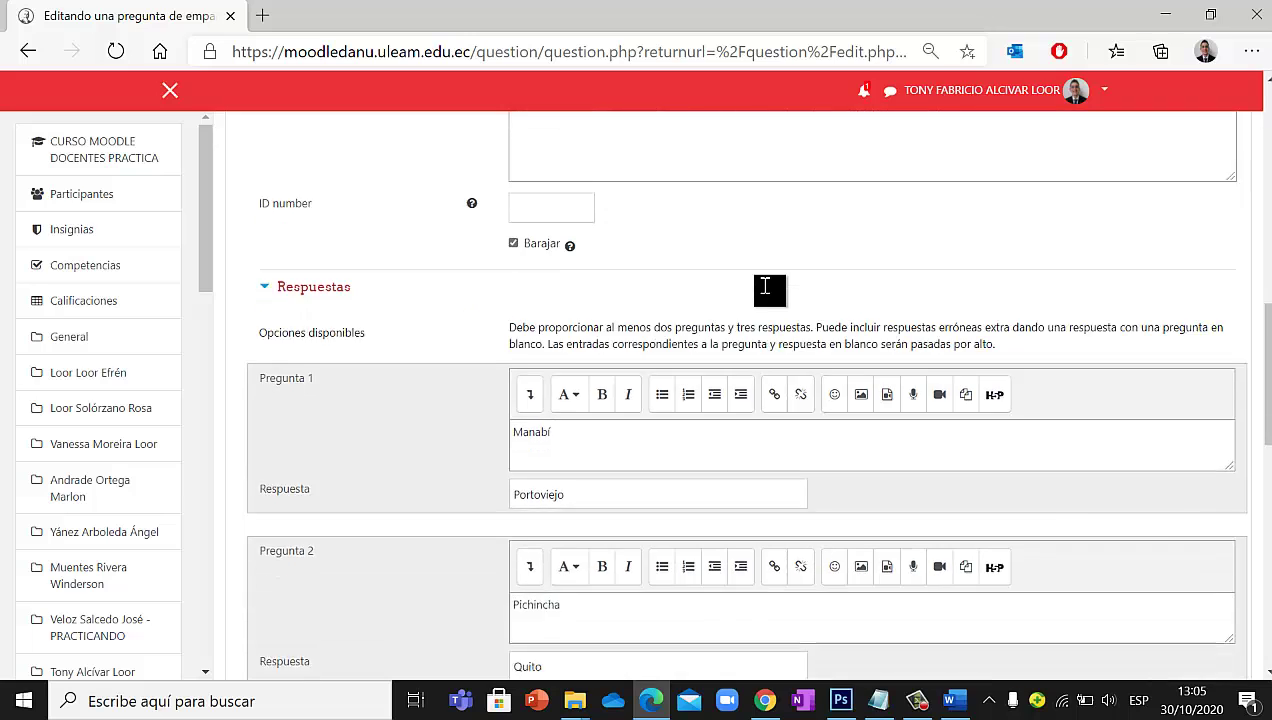
left_click(559, 351)
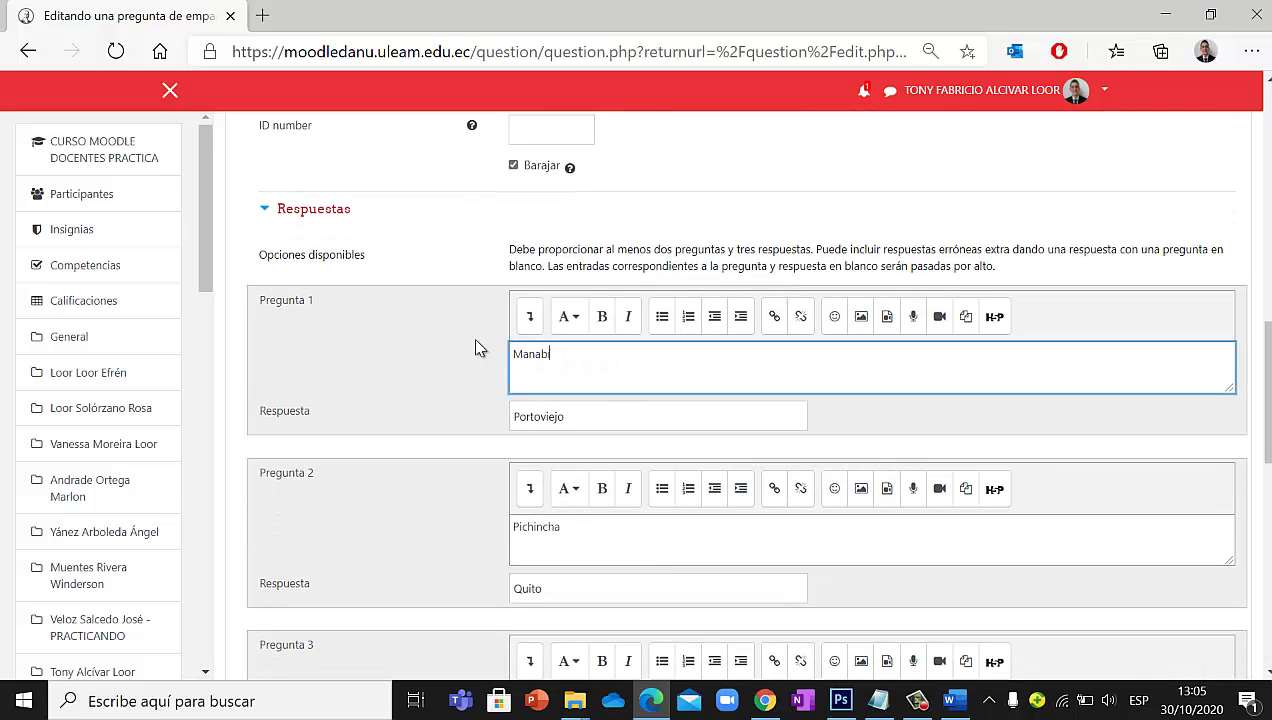
double_click(540, 357)
left_click(586, 414)
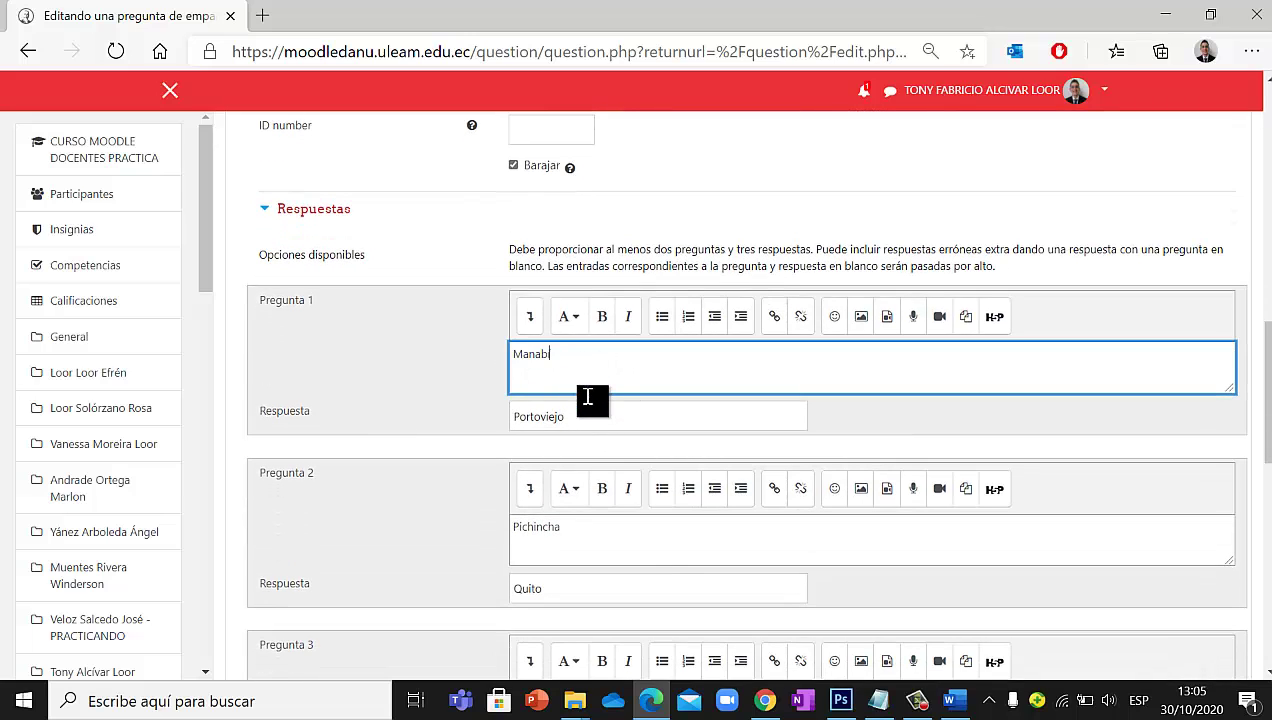
scroll(599, 415, "down", 3)
double_click(532, 254)
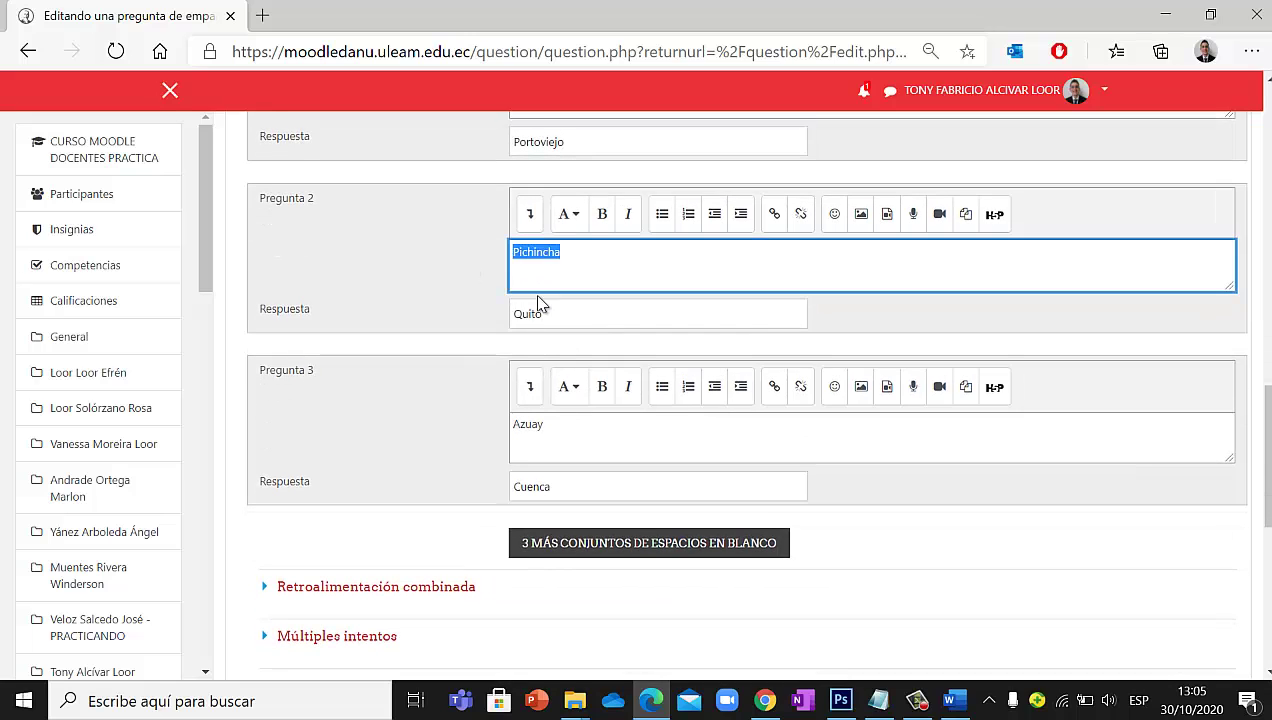
left_click(545, 310)
left_click(514, 449)
key("Return")
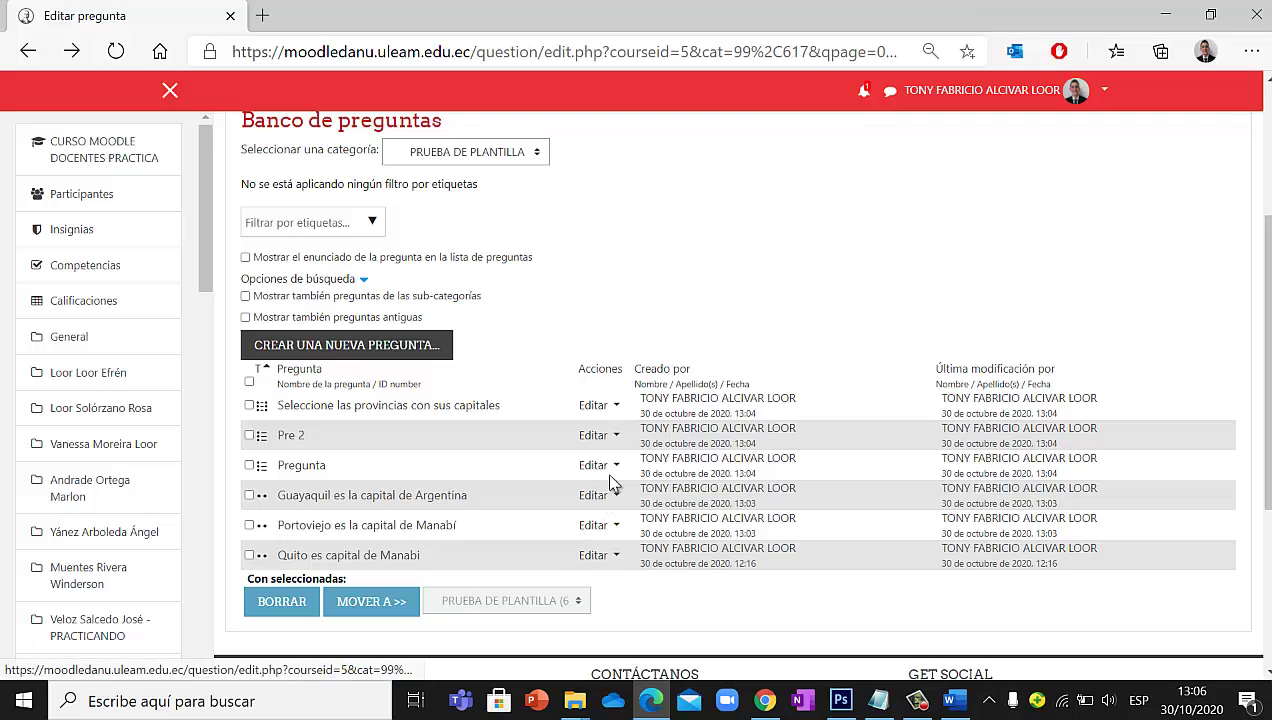
Open the multiple-choice question Pre 2 for editing, check its question text, answer options and grades, and return to the question list without saving
left_click(603, 446)
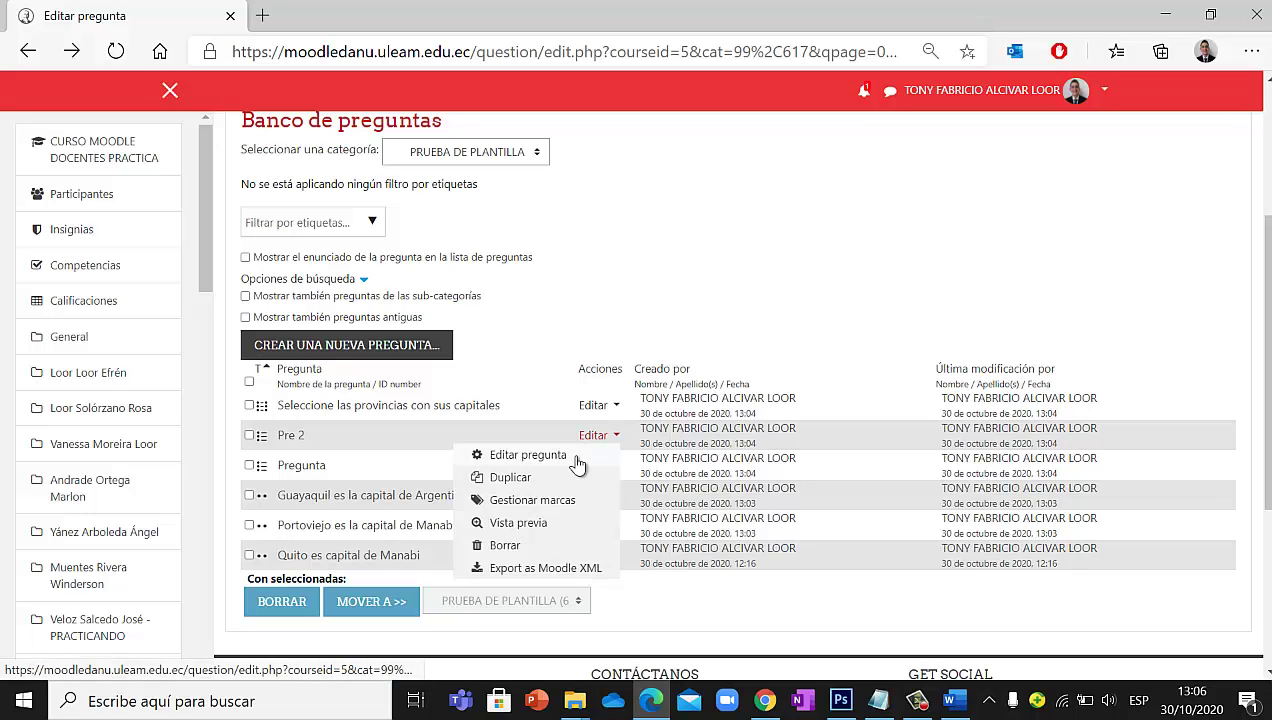
left_click(552, 458)
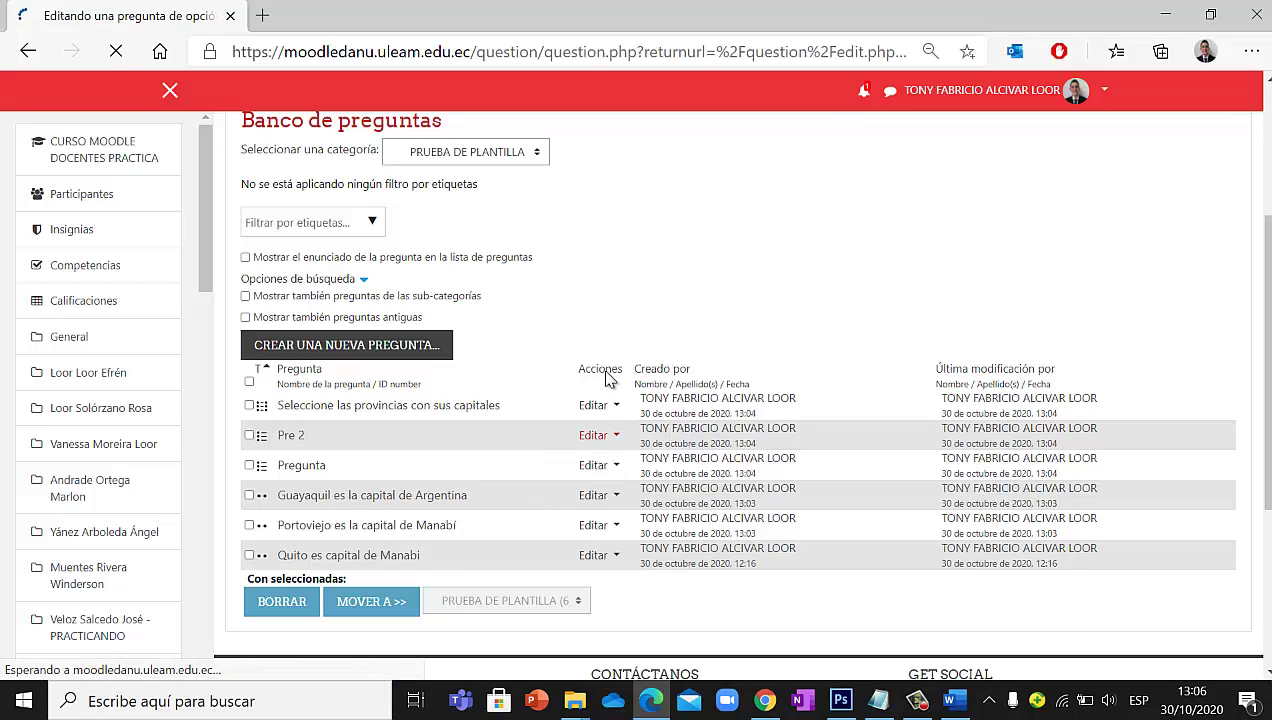
scroll(600, 404, "down", 3)
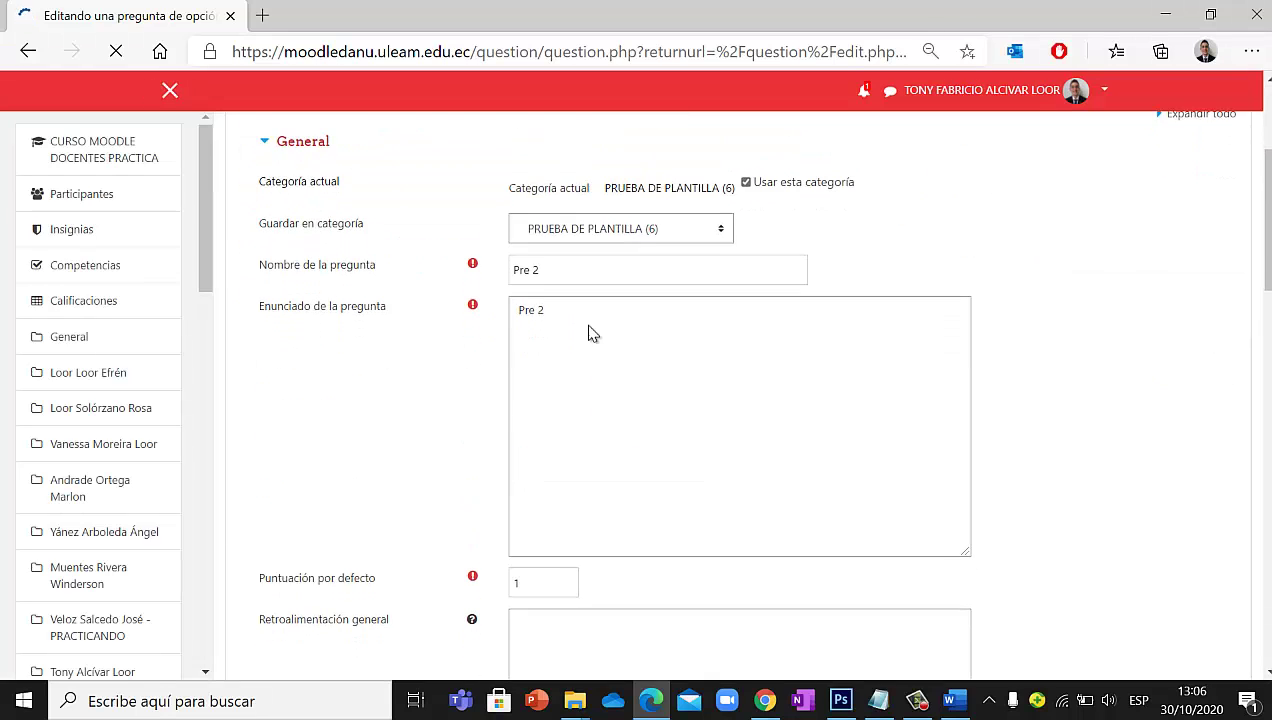
left_click(513, 365)
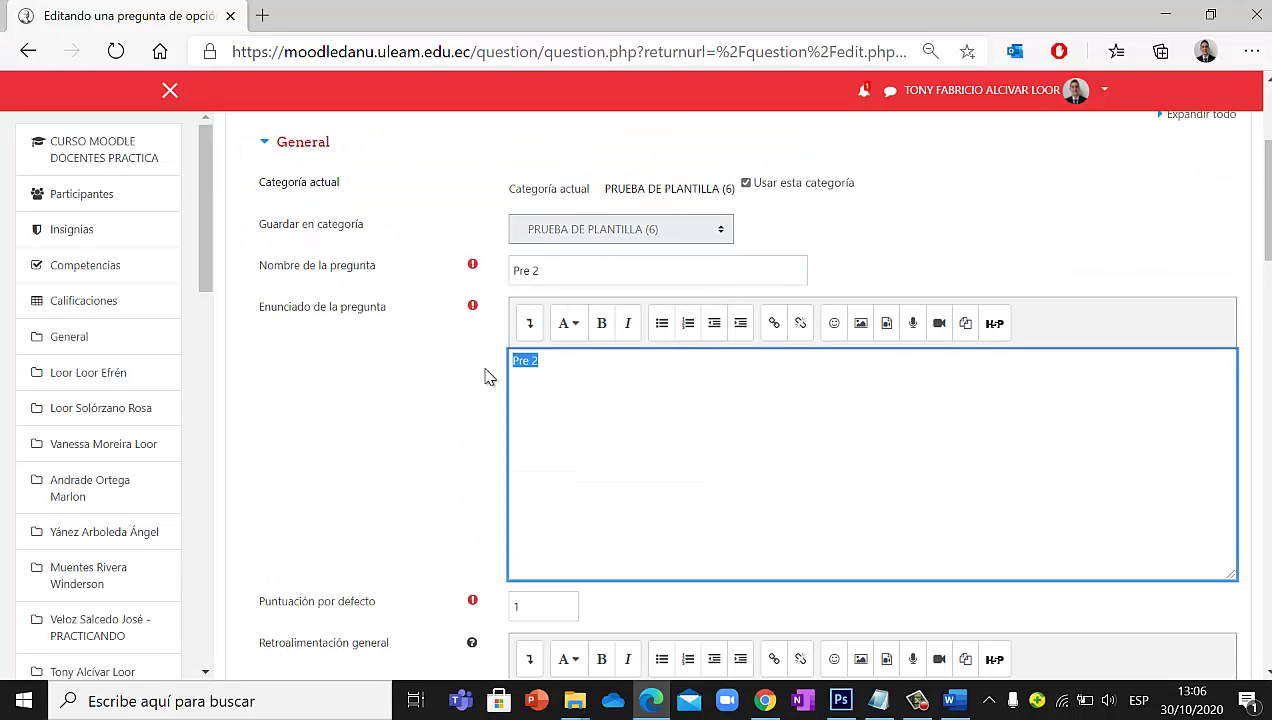
scroll(486, 375, "down", 9)
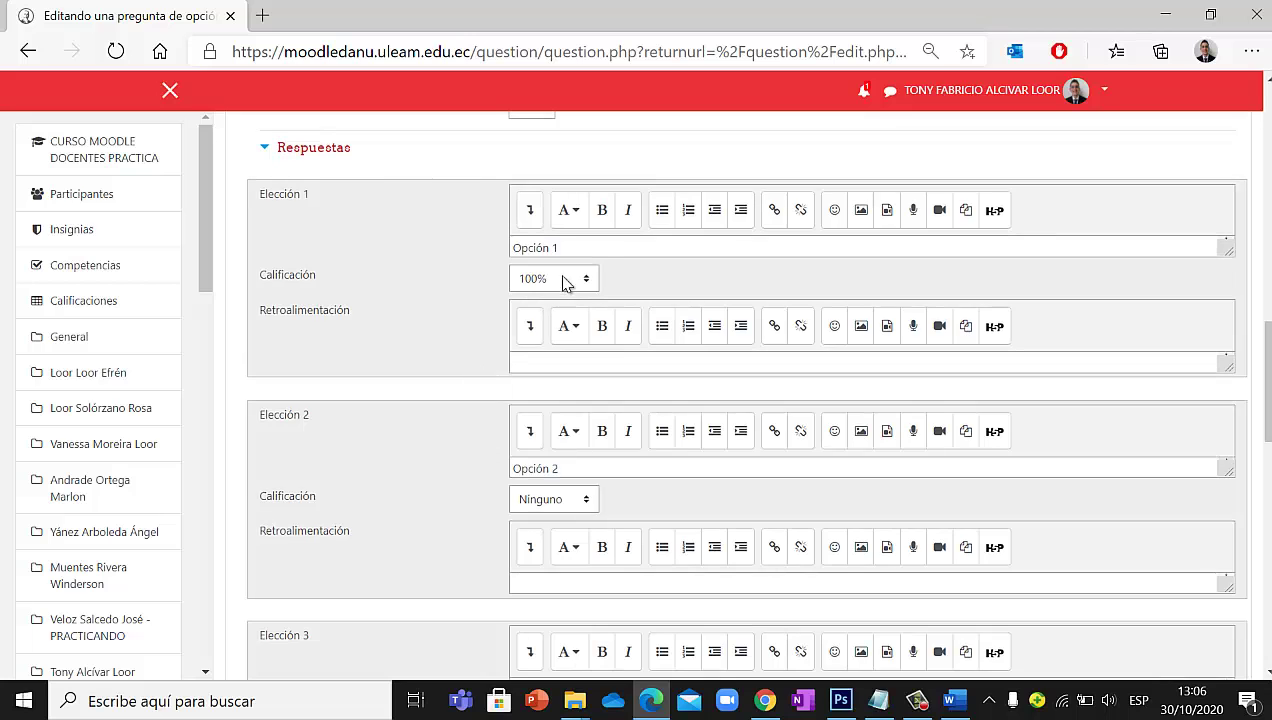
triple_click(536, 250)
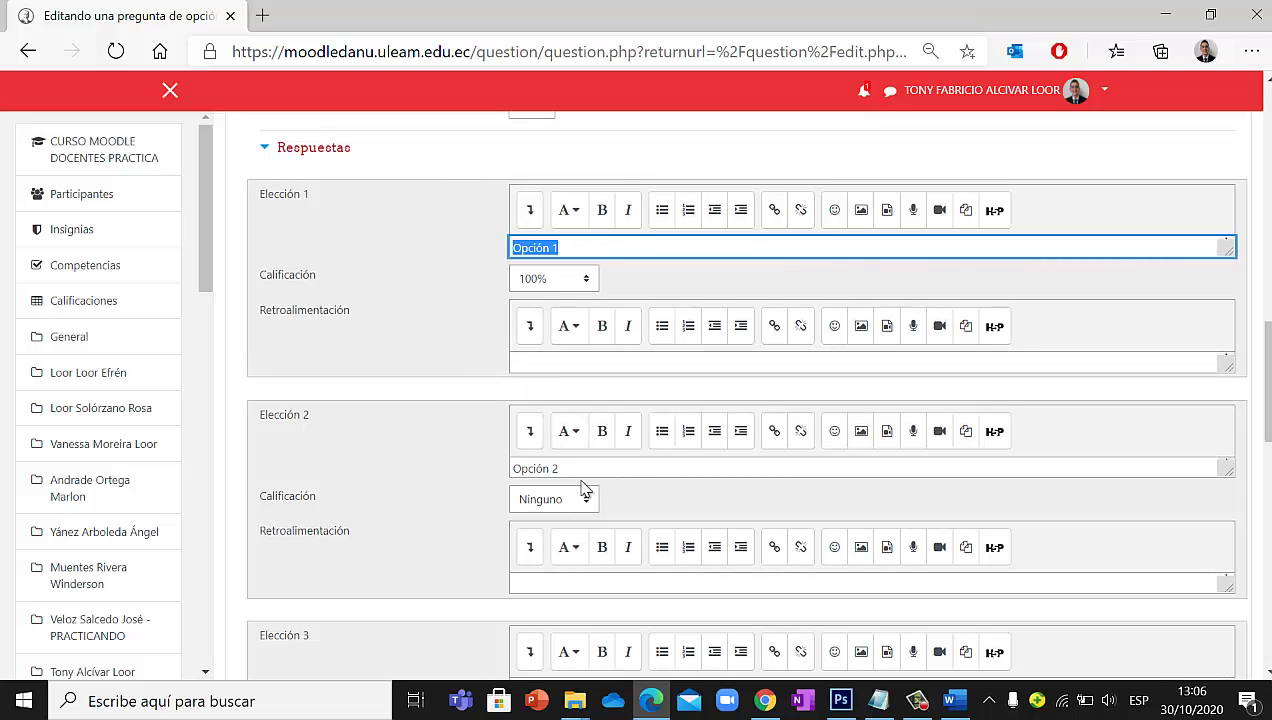
triple_click(545, 469)
scroll(640, 495, "down", 5)
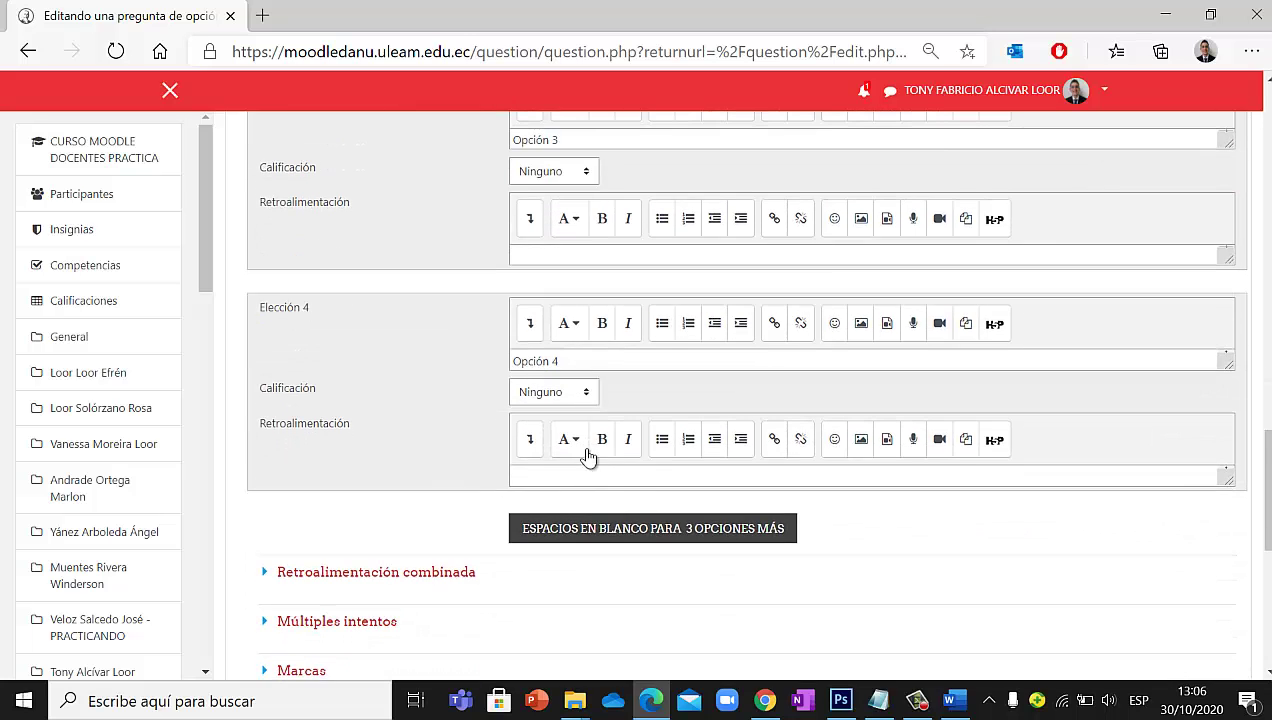
left_click(28, 51)
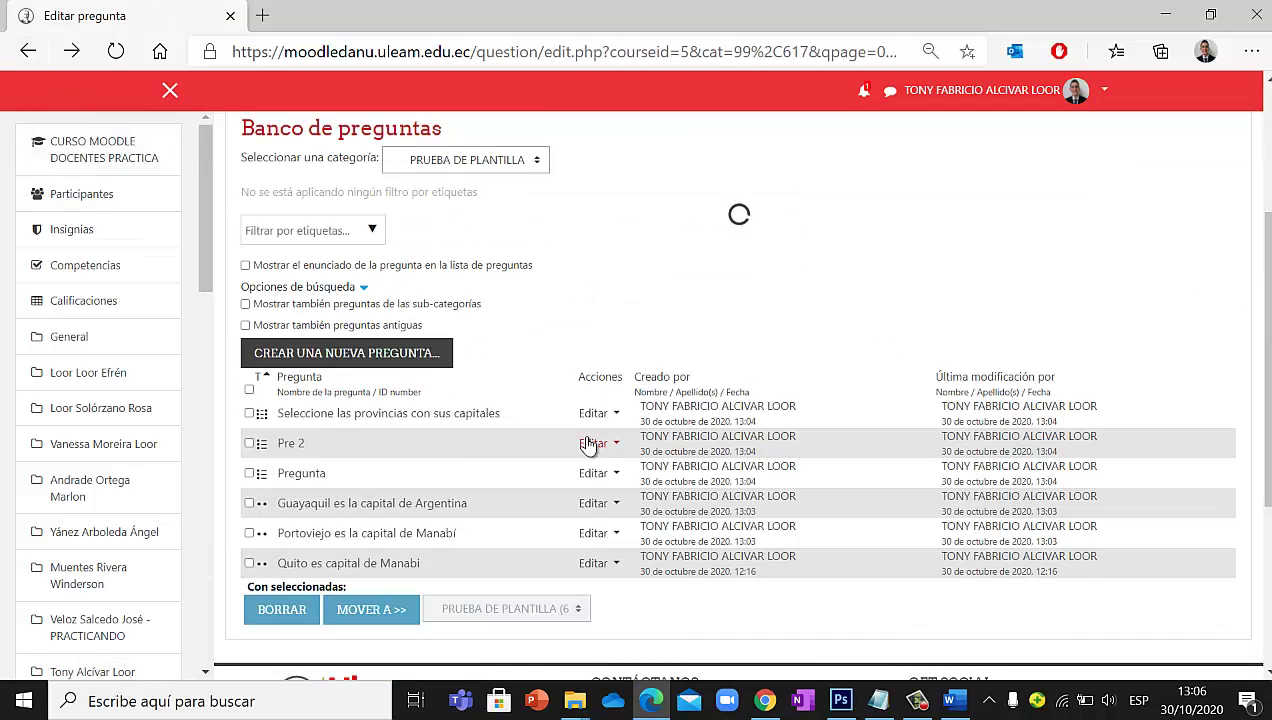
Open the true/false question Guayaquil es la capital de Argentina, check its text and correct answer, and return to the question list without saving
left_click(593, 505)
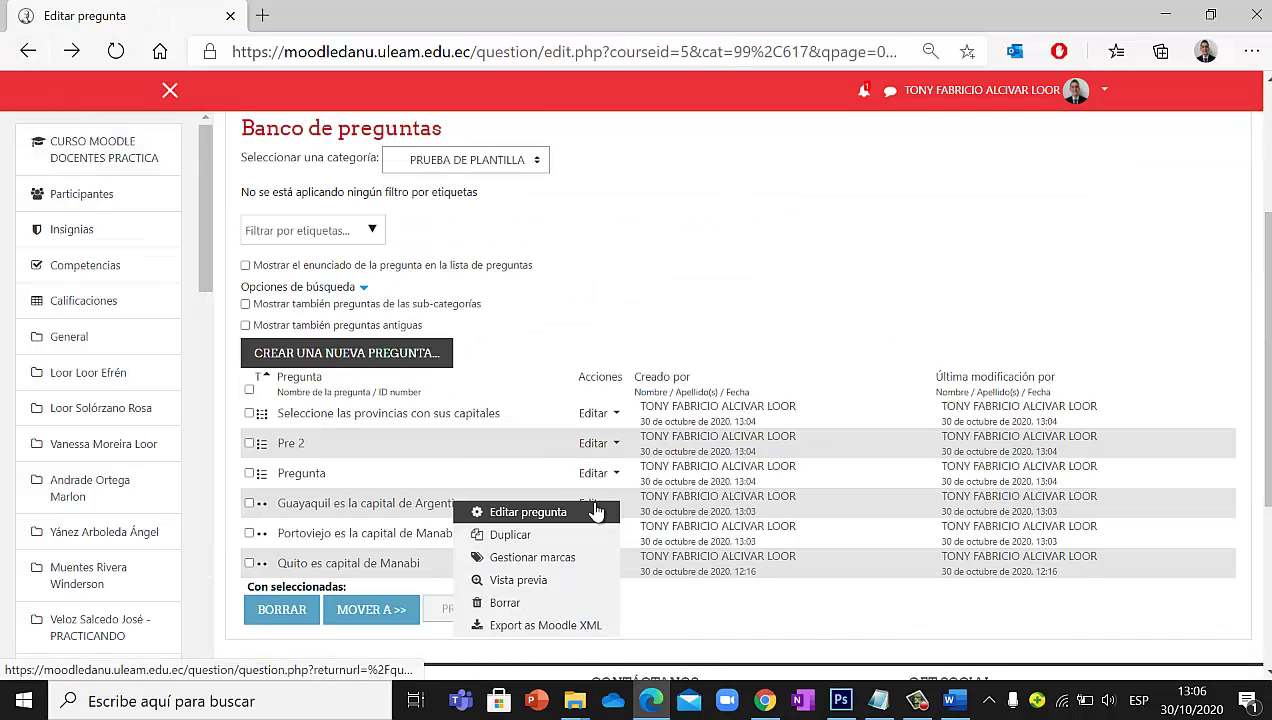
left_click(589, 514)
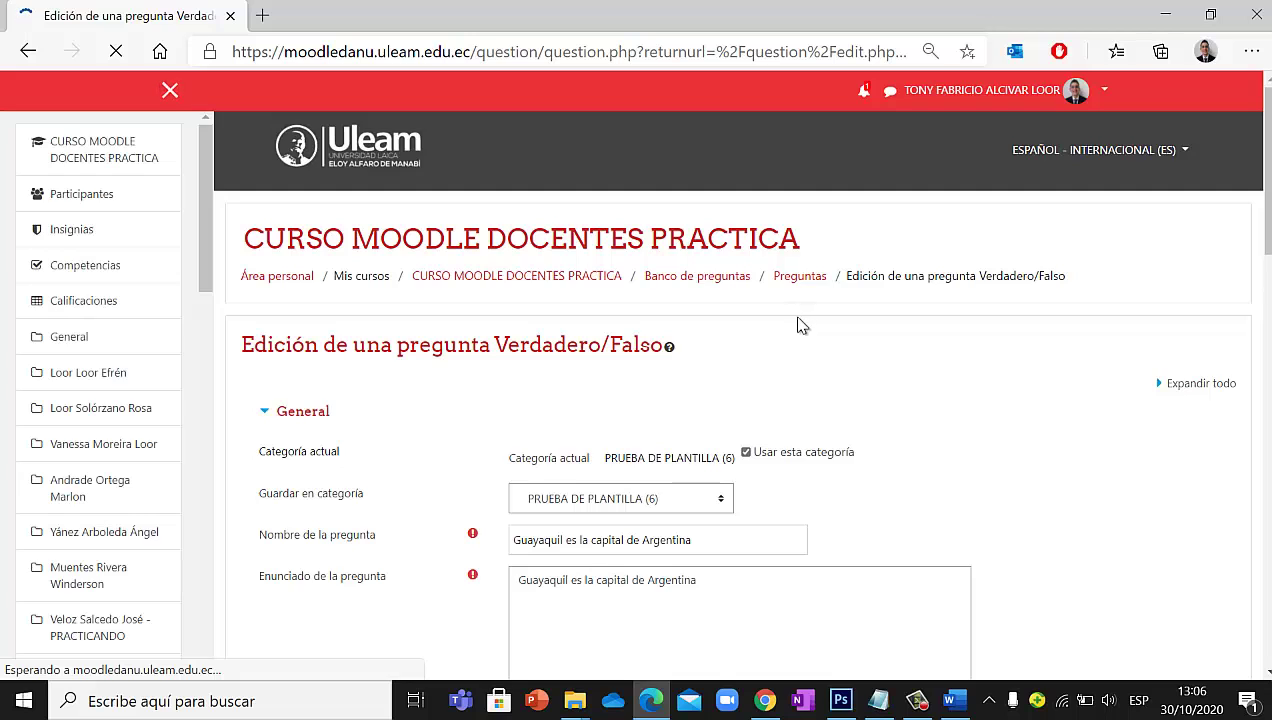
scroll(790, 345, "down", 2)
left_click_drag(748, 360, 492, 358)
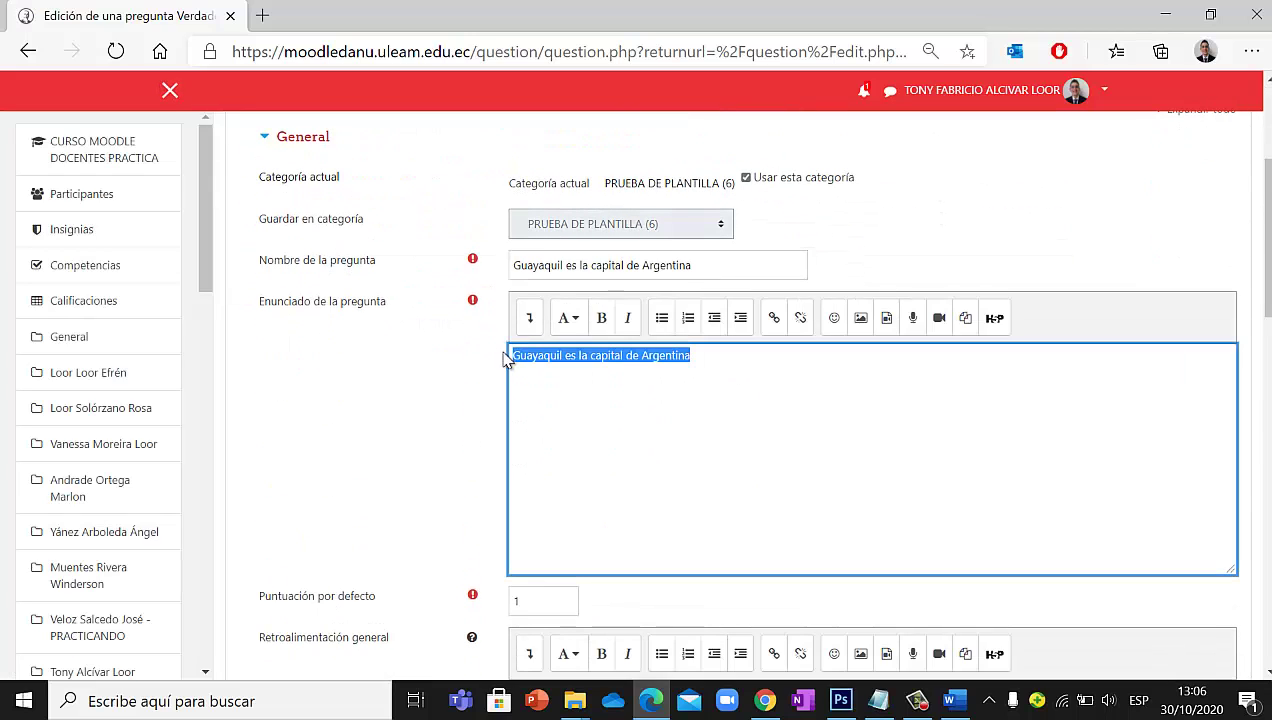
scroll(505, 365, "down", 5)
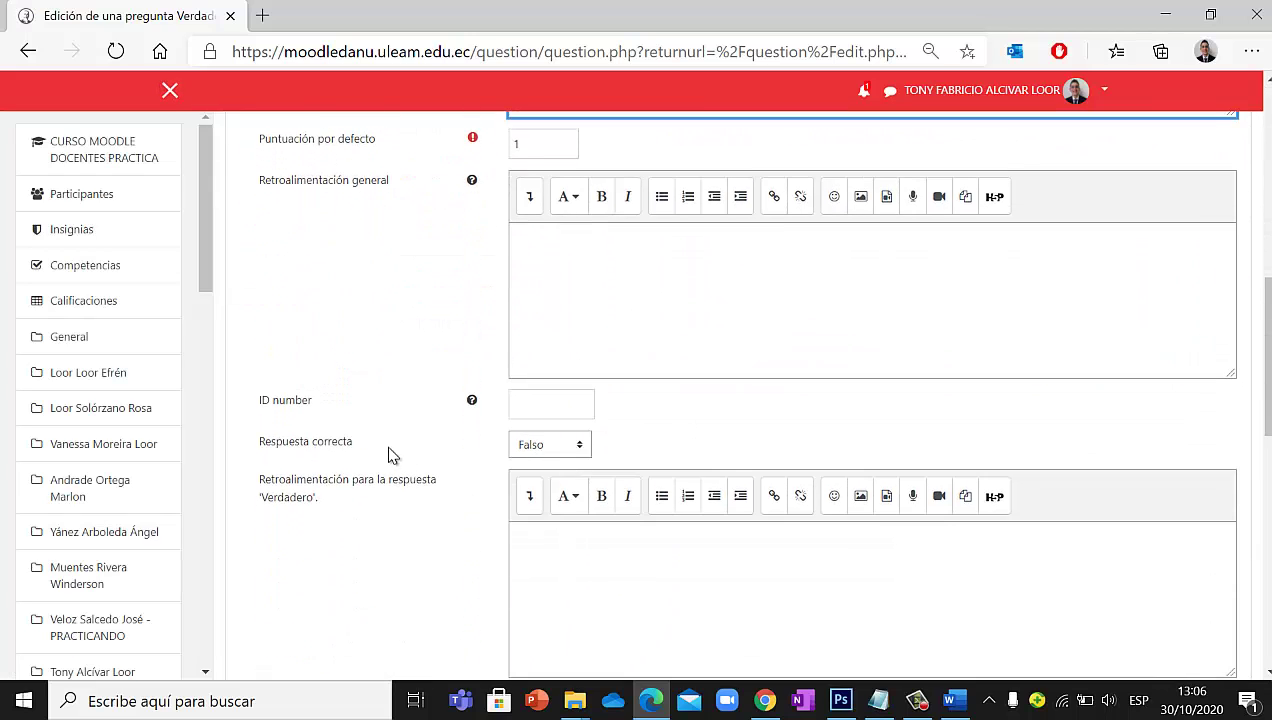
scroll(520, 450, "down", 5)
scroll(520, 440, "up", 3)
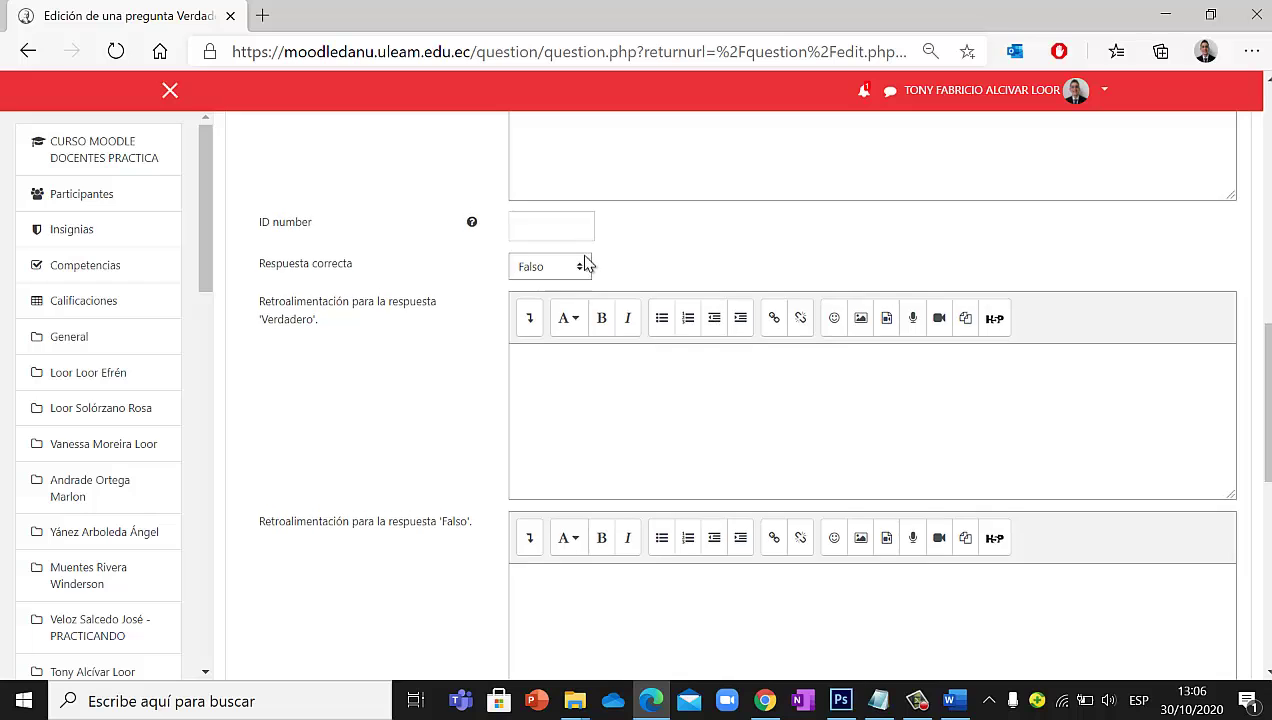
scroll(588, 264, "up", 3)
left_click(25, 50)
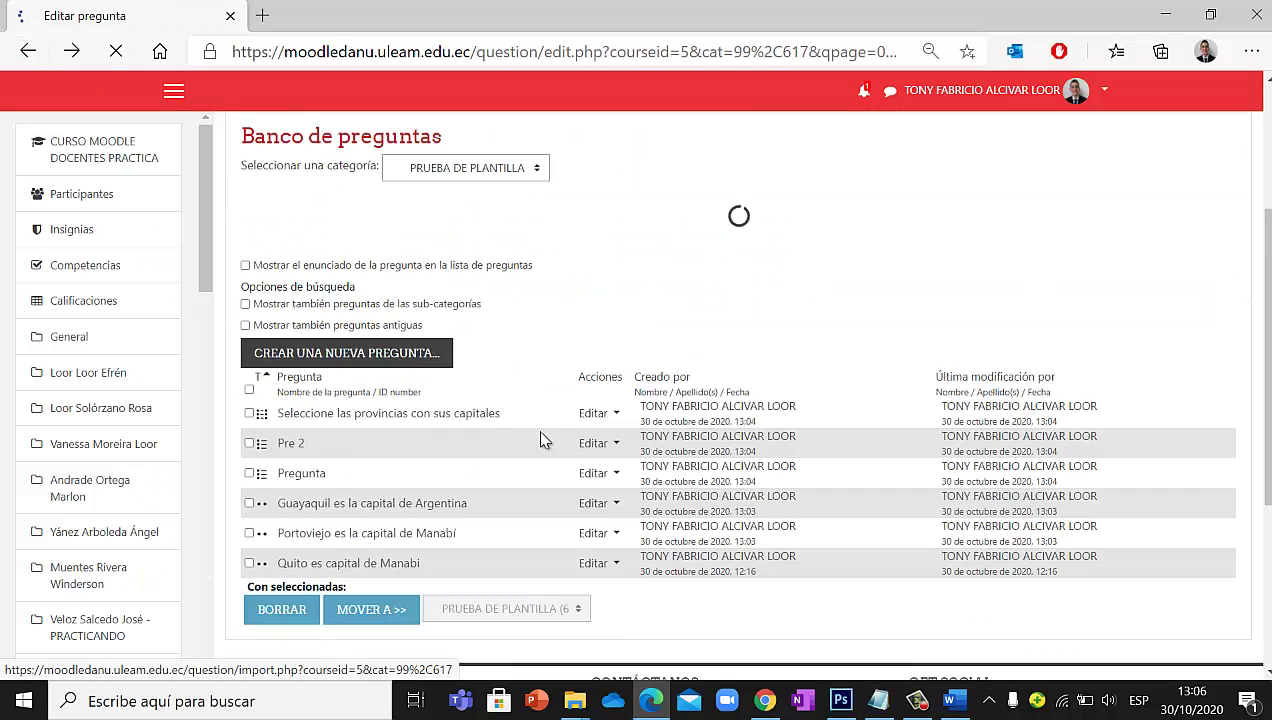
Leave the question bank, go to the main page of CURSO MOODLE DOCENTES PRACTICA and locate the Quiz de prueba activity
scroll(548, 446, "down", 2)
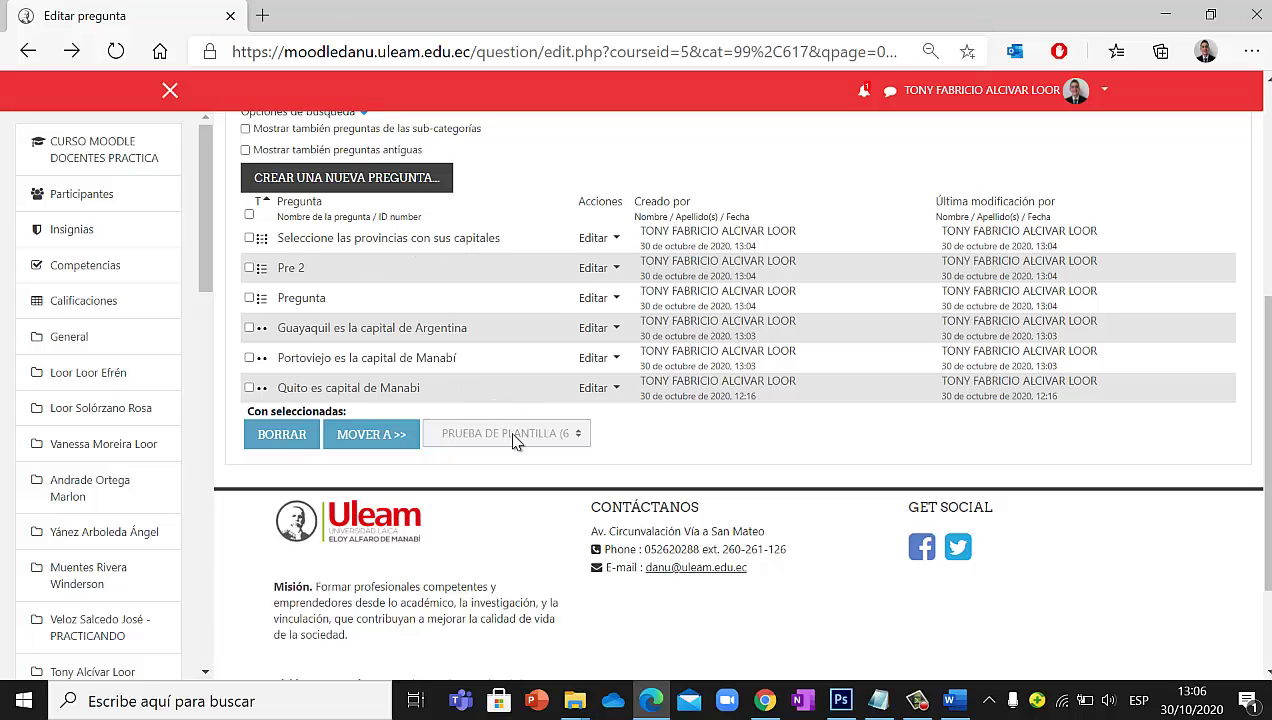
scroll(477, 368, "up", 4)
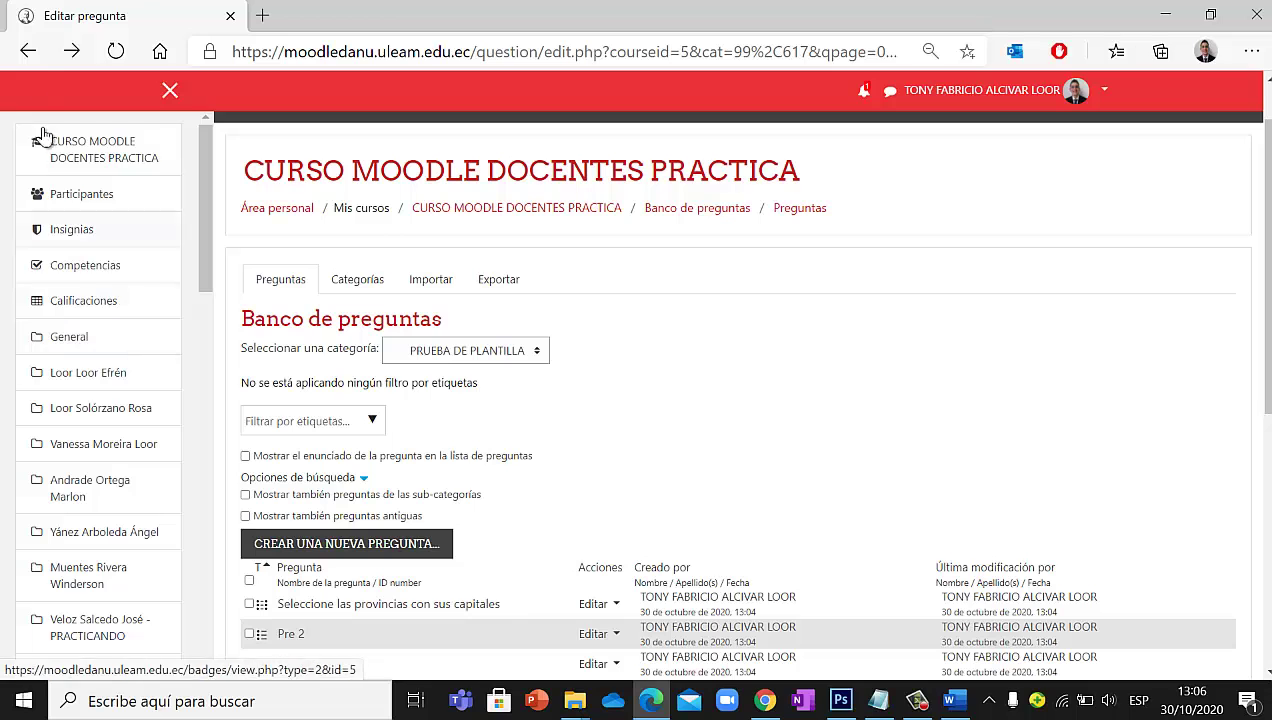
left_click(30, 56)
left_click(29, 58)
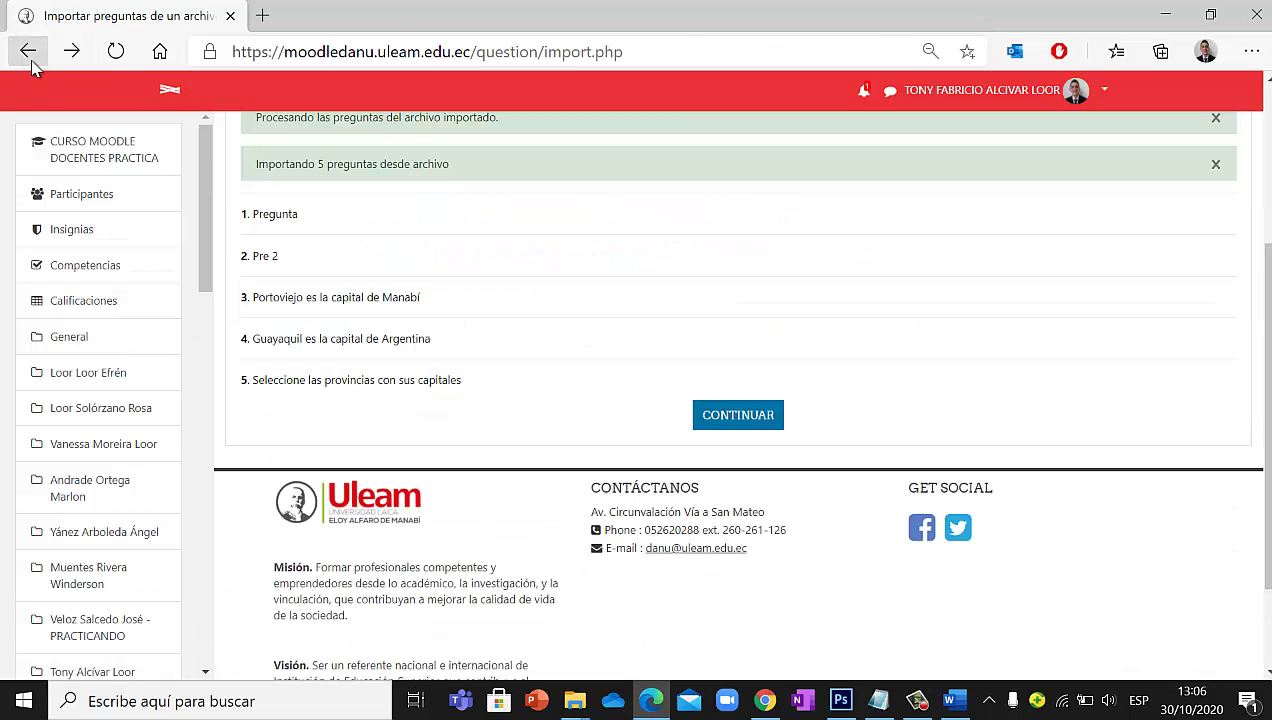
left_click(29, 58)
left_click(100, 147)
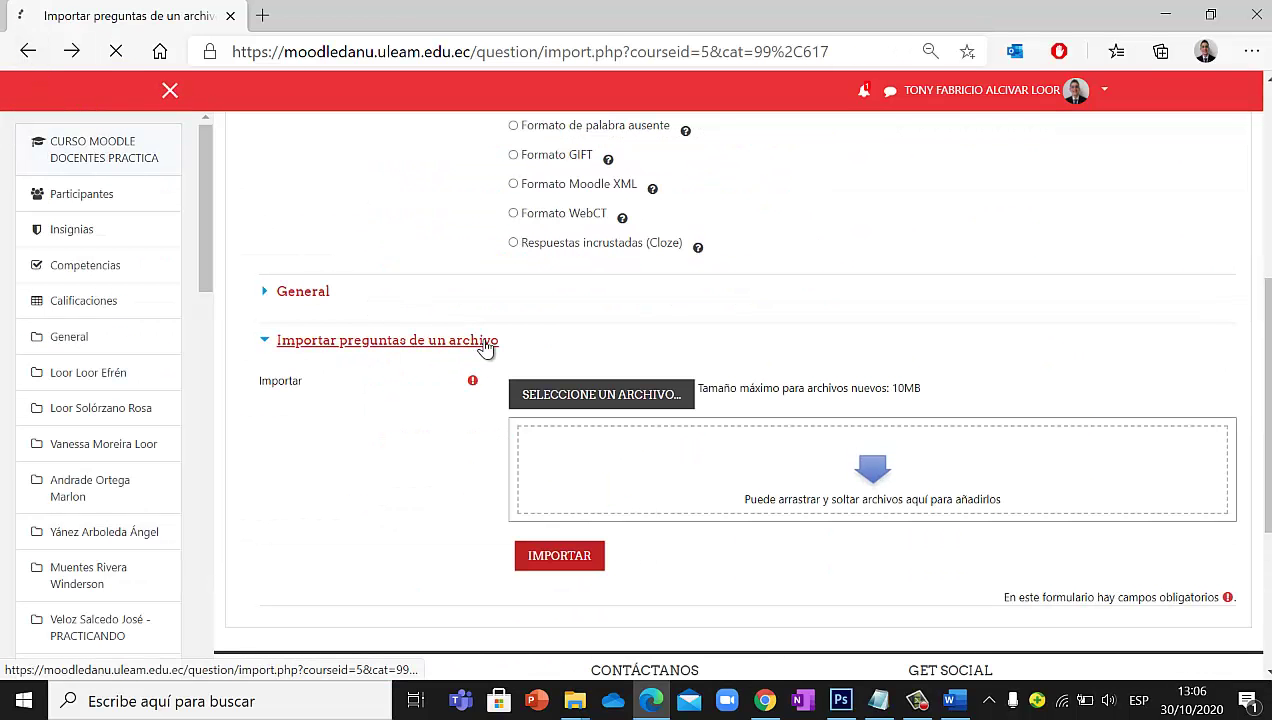
scroll(503, 298, "down", 5)
scroll(503, 298, "down", 20)
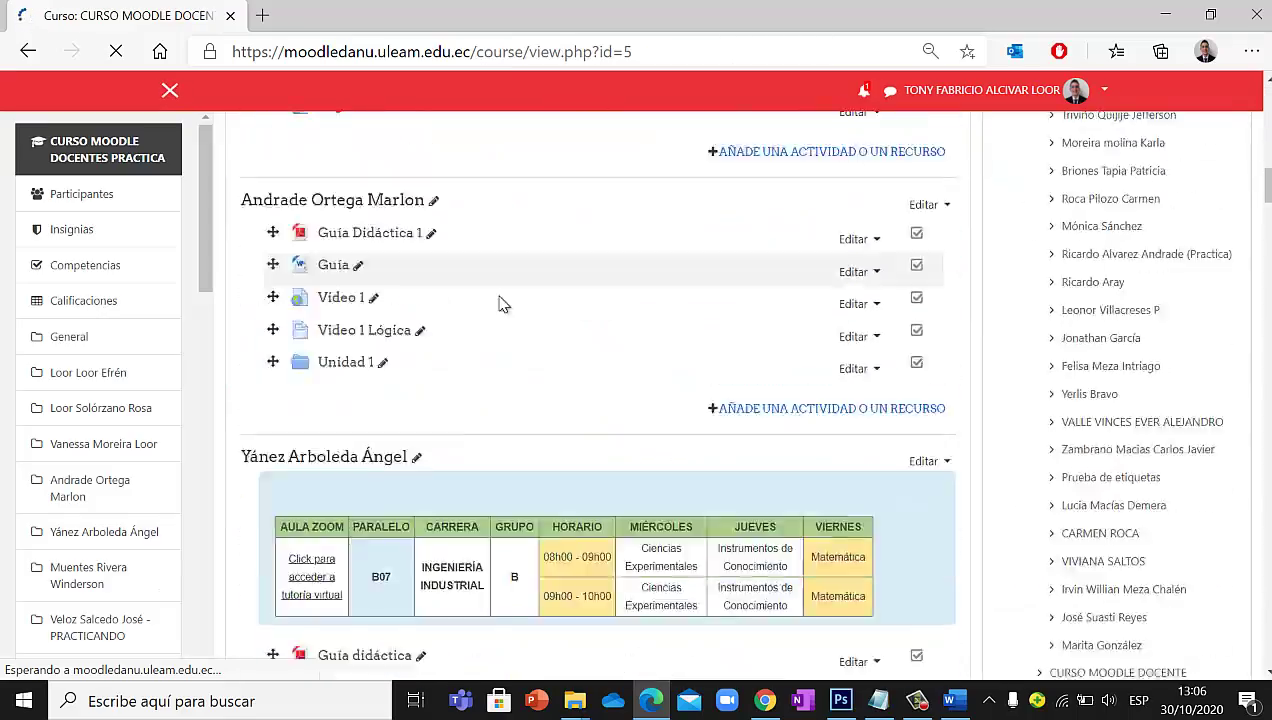
scroll(430, 340, "up", 4)
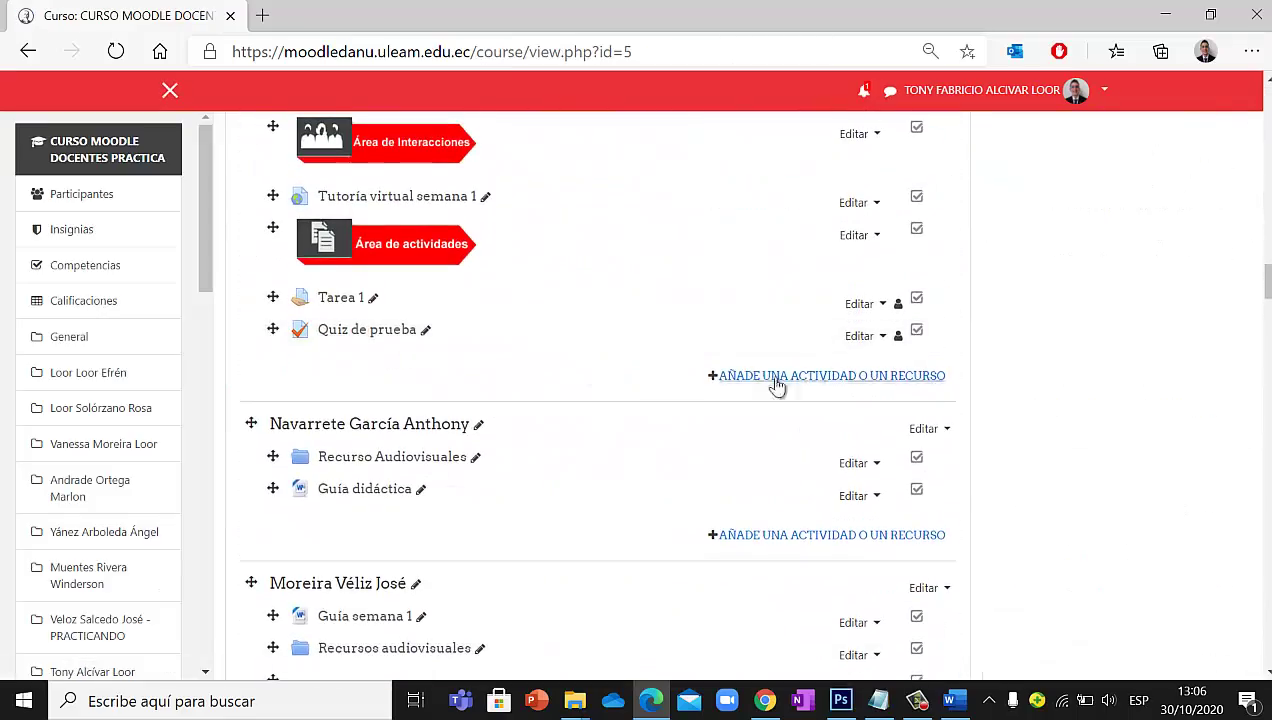
left_click(862, 336)
left_click(735, 356)
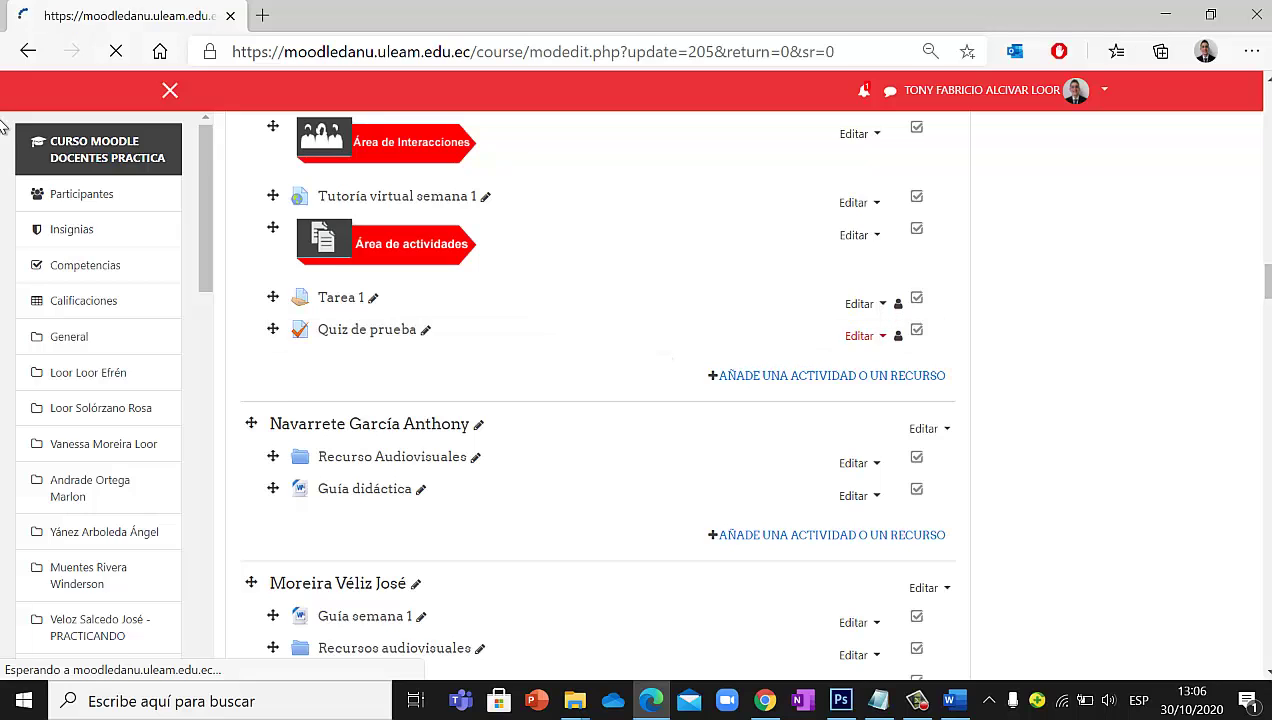
key("alt+Left")
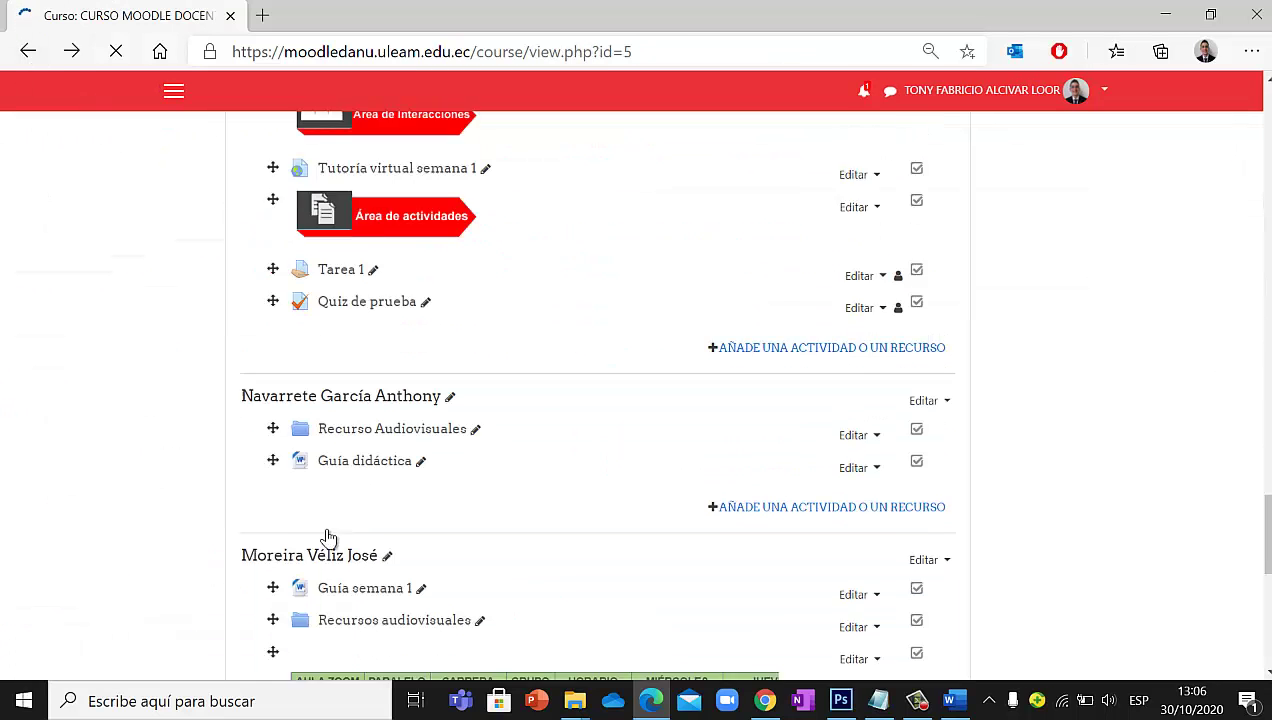
Open Quiz de prueba for question editing and delete its existing question Quito es capital
left_click(388, 248)
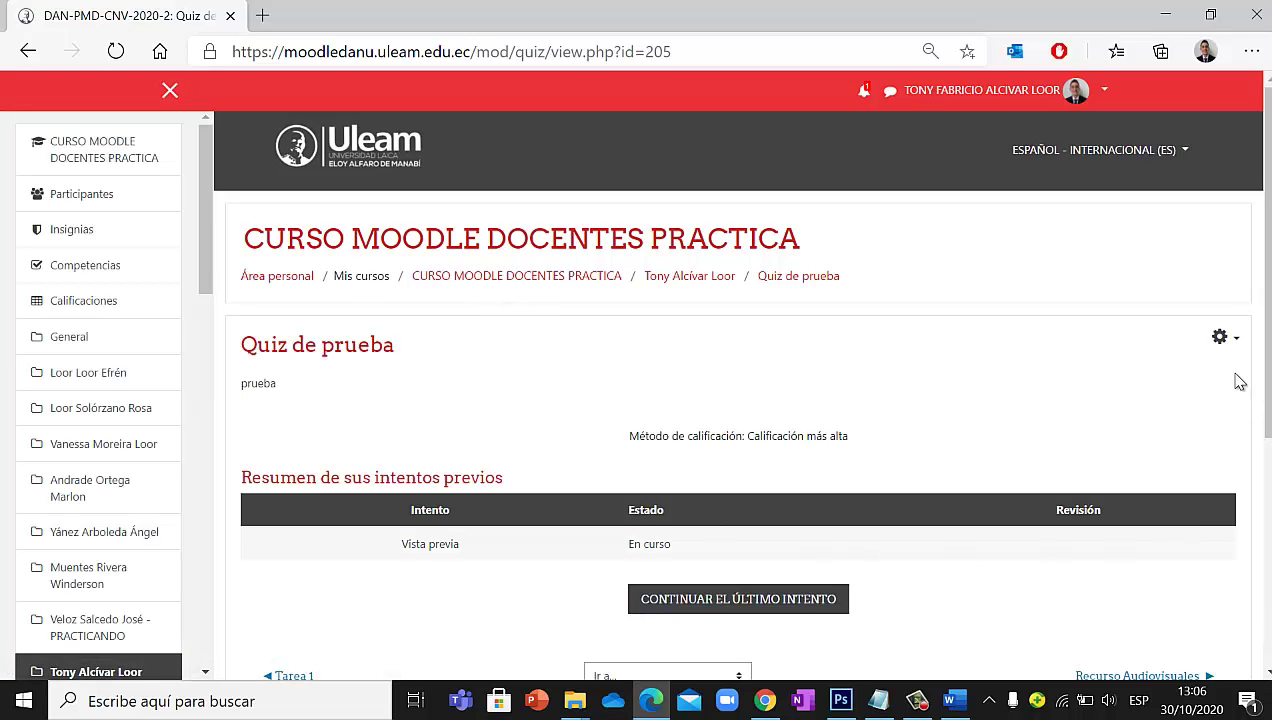
left_click(1221, 340)
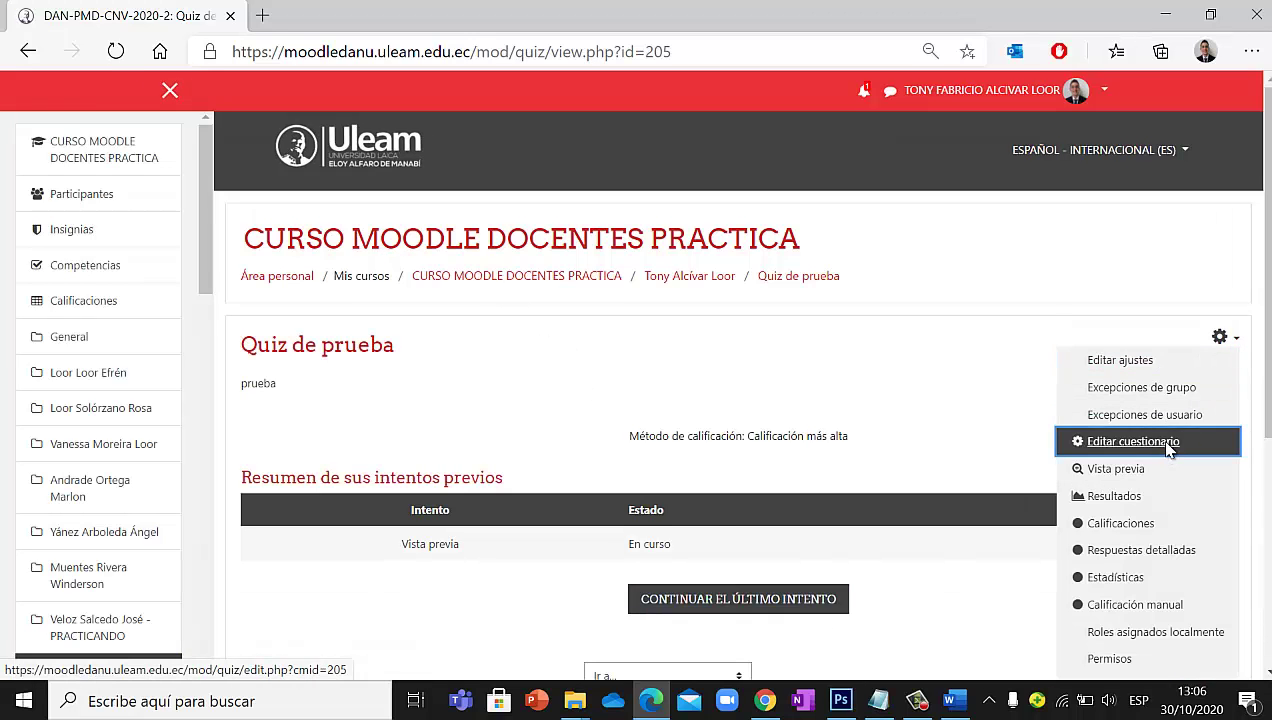
left_click(1133, 441)
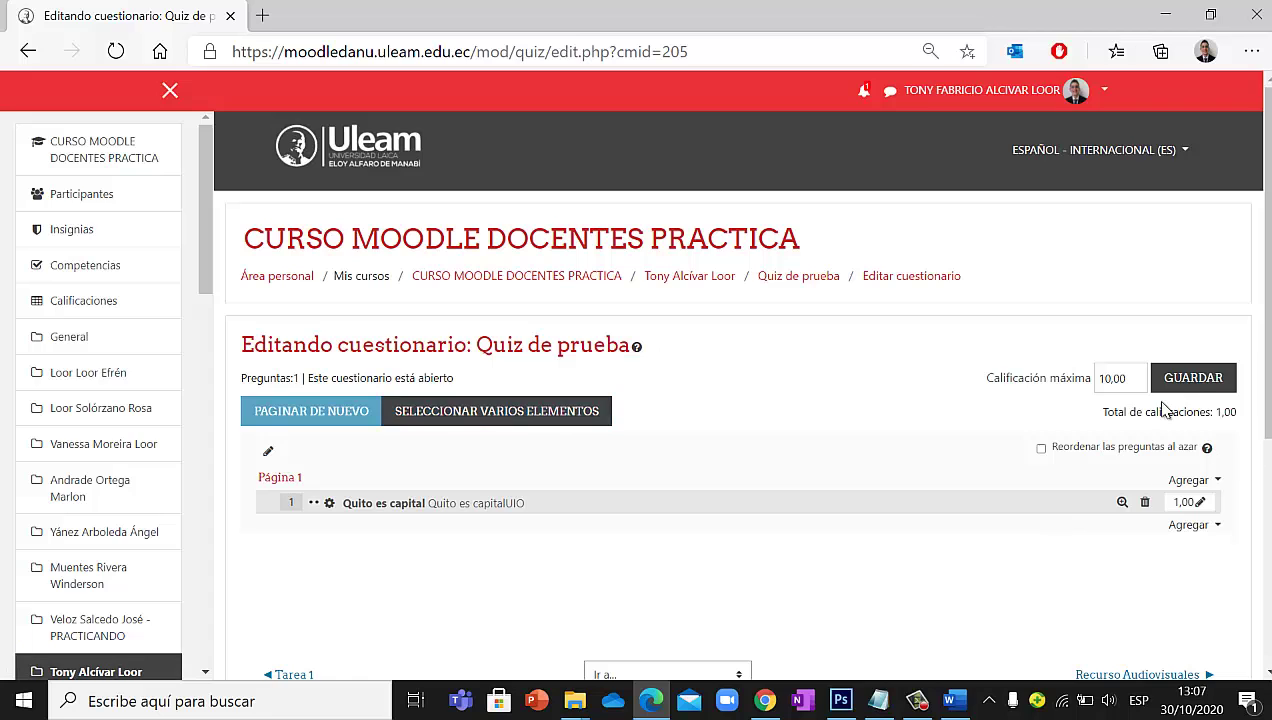
scroll(1175, 450, "down", 1)
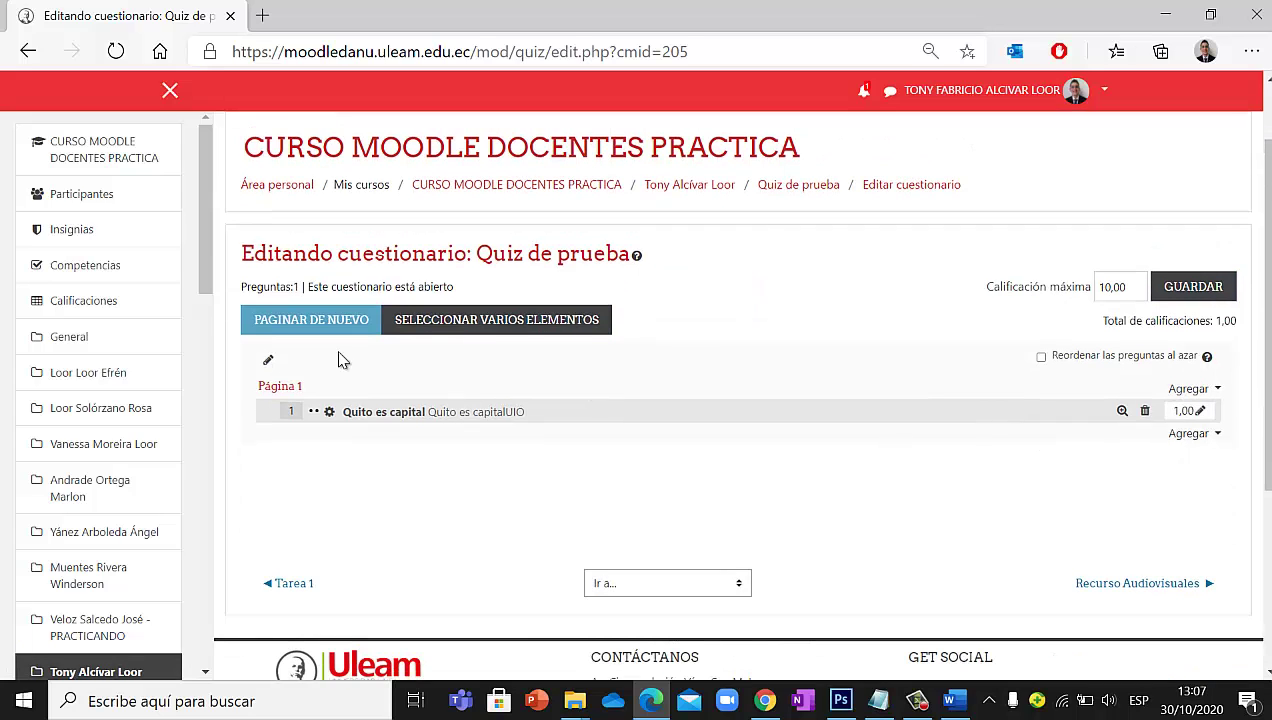
left_click(1145, 411)
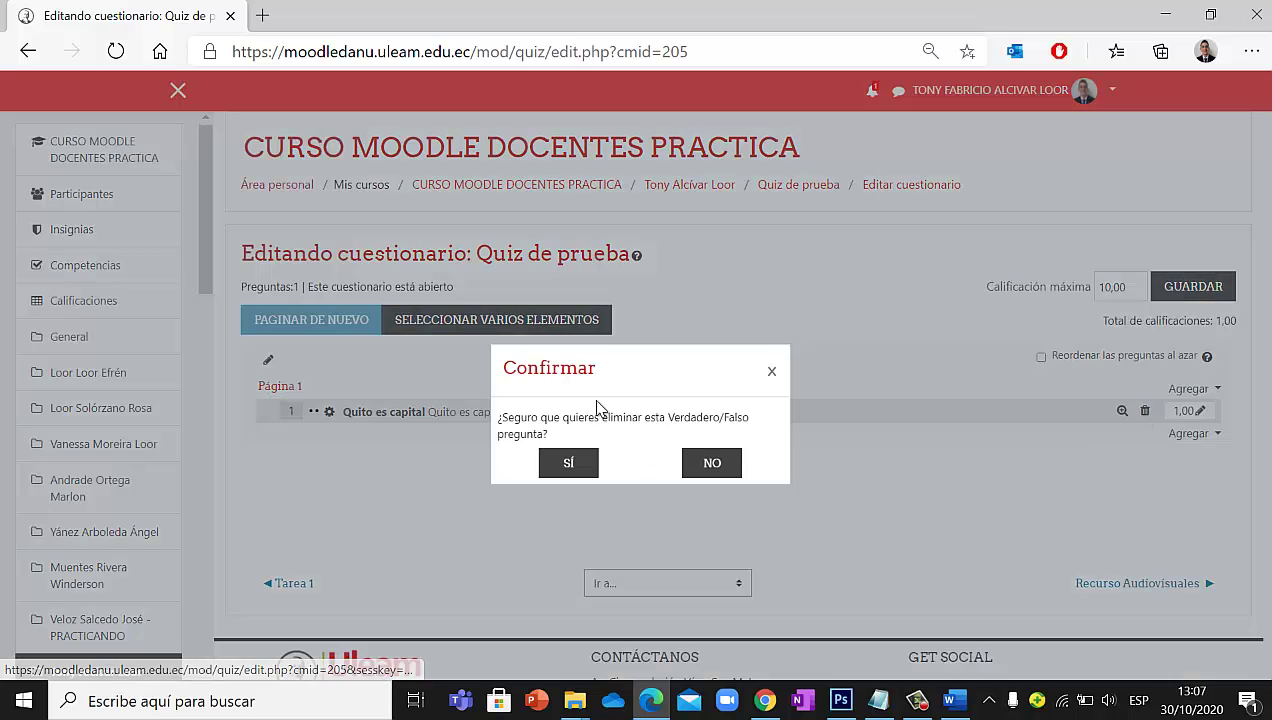
left_click(568, 463)
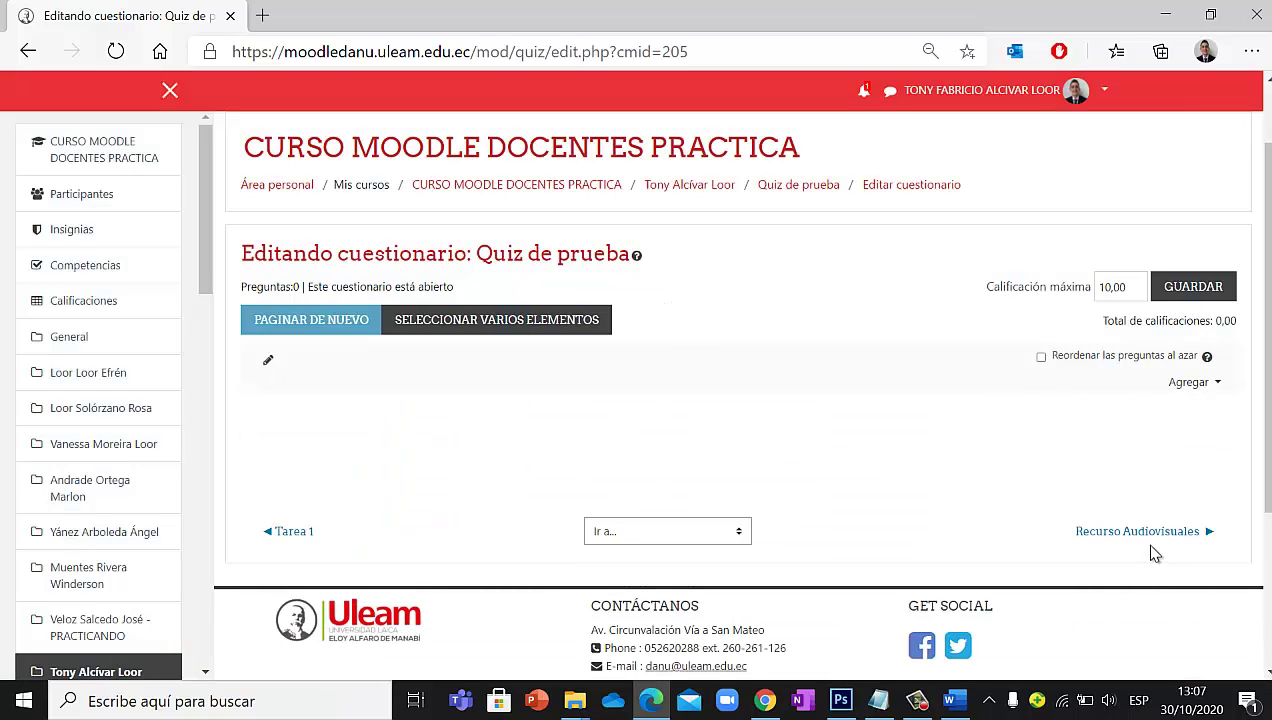
Add all questions of the question bank category PRUEBA DE PLANTILLA to the end of the quiz
left_click(1192, 384)
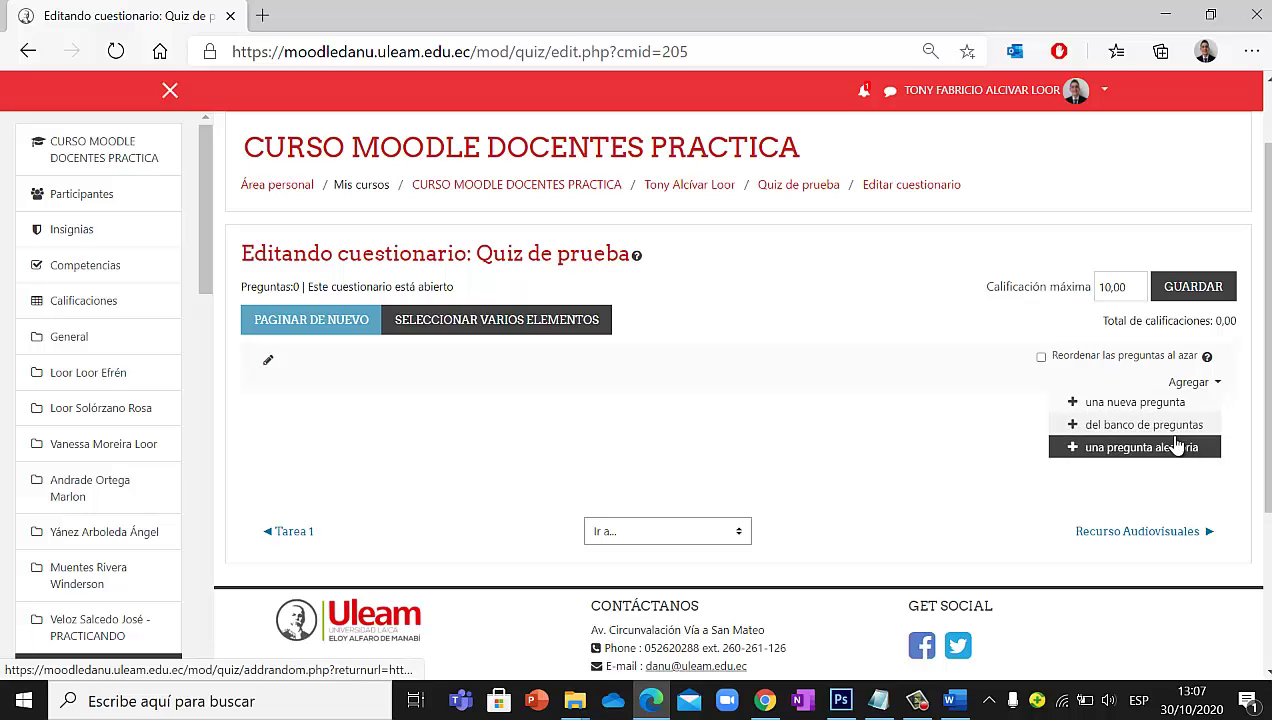
left_click(1165, 425)
left_click(630, 168)
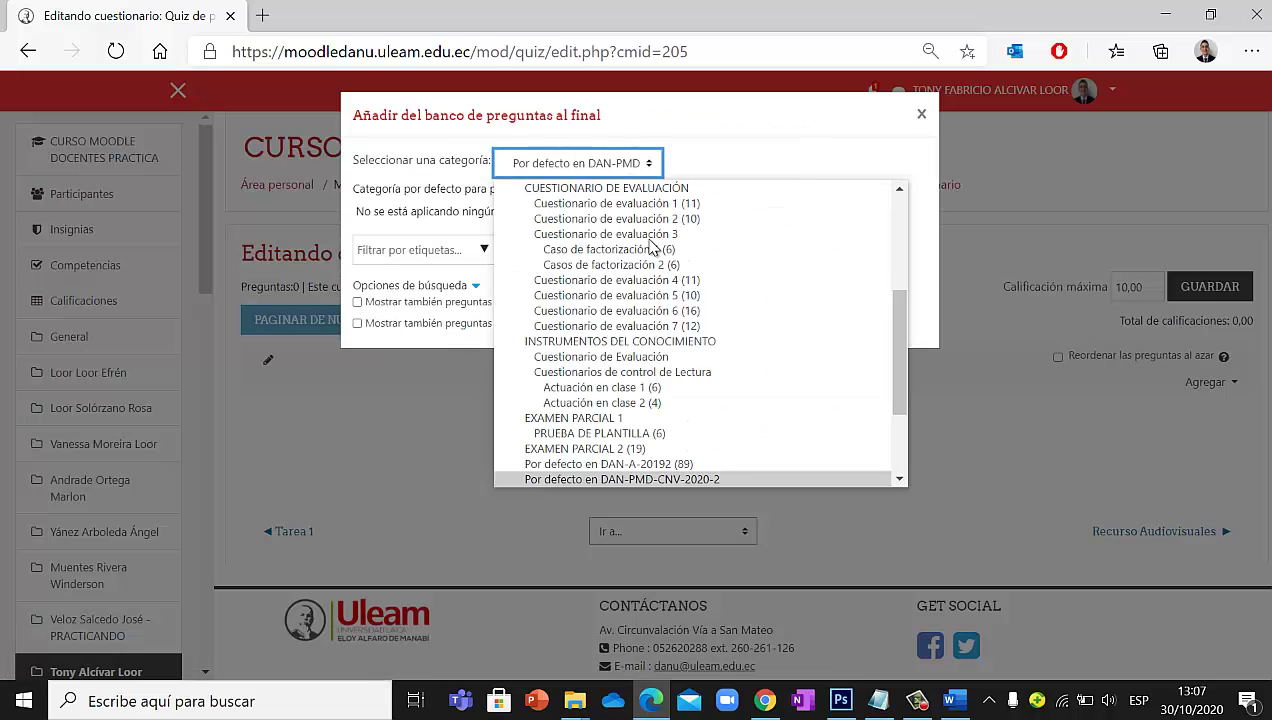
left_click(665, 433)
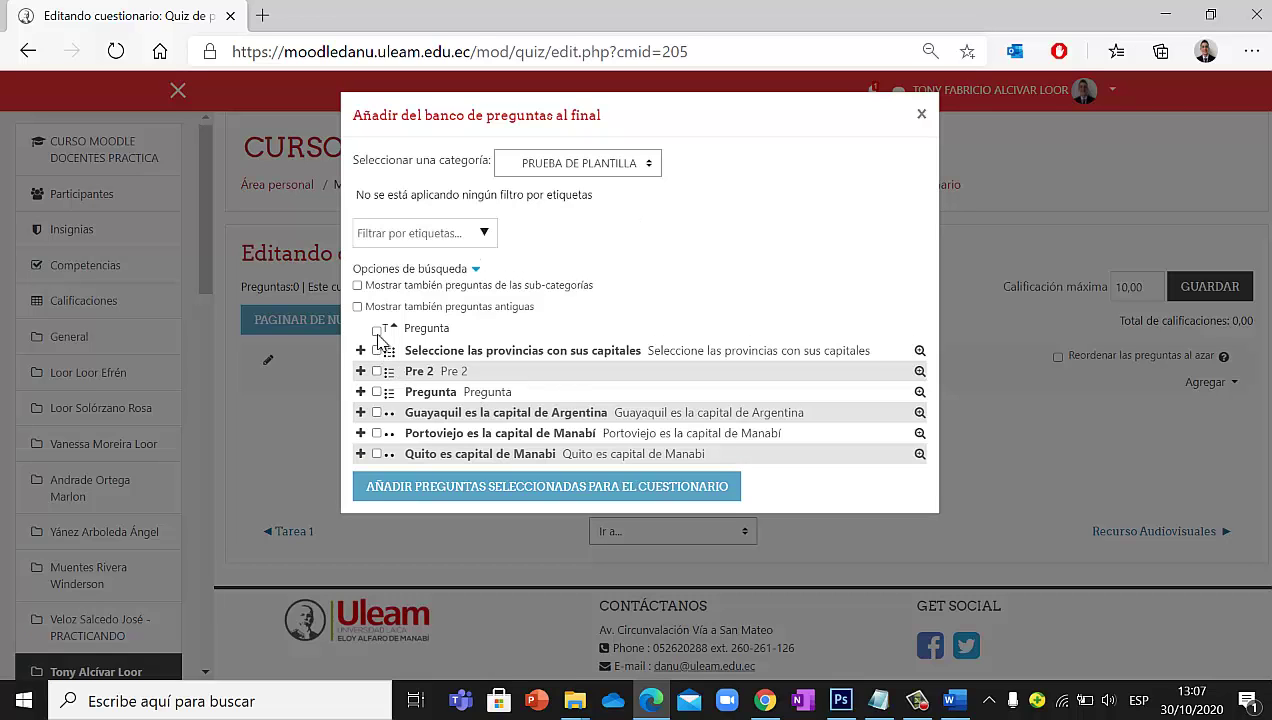
left_click(377, 332)
left_click(469, 492)
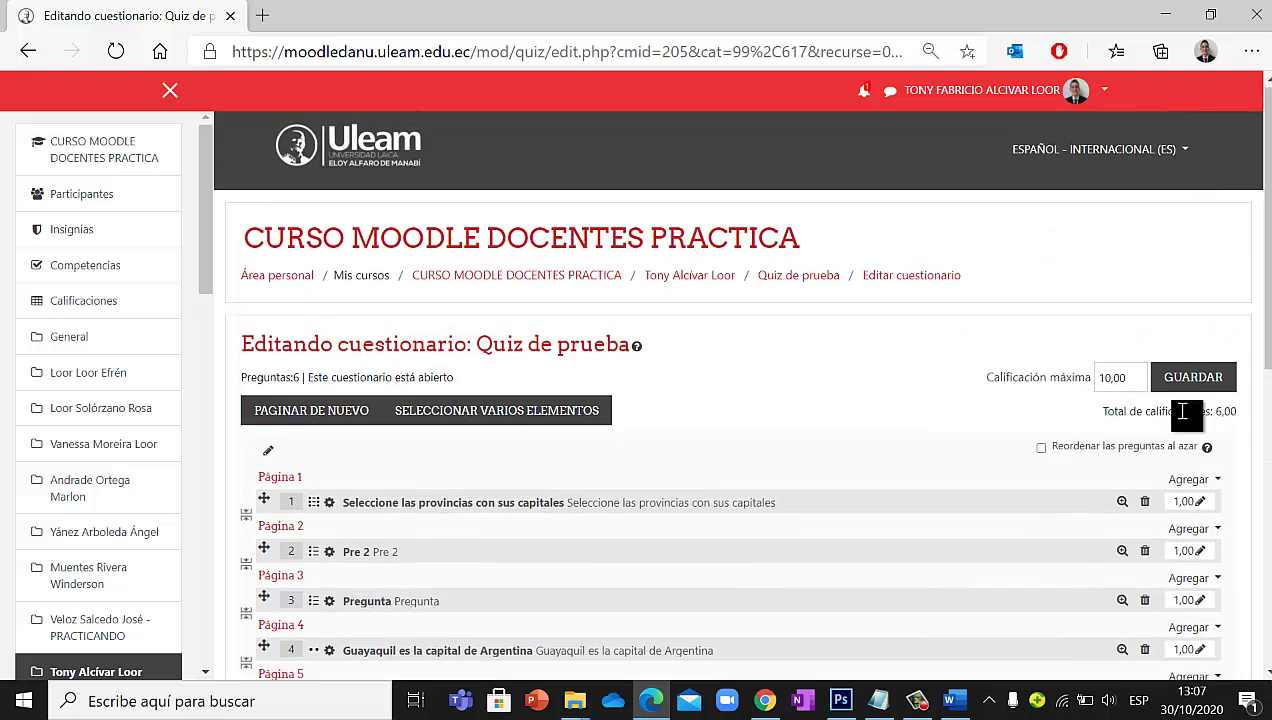
Save the quiz's maximum grade and review the added questions on its pages
left_click(1195, 379)
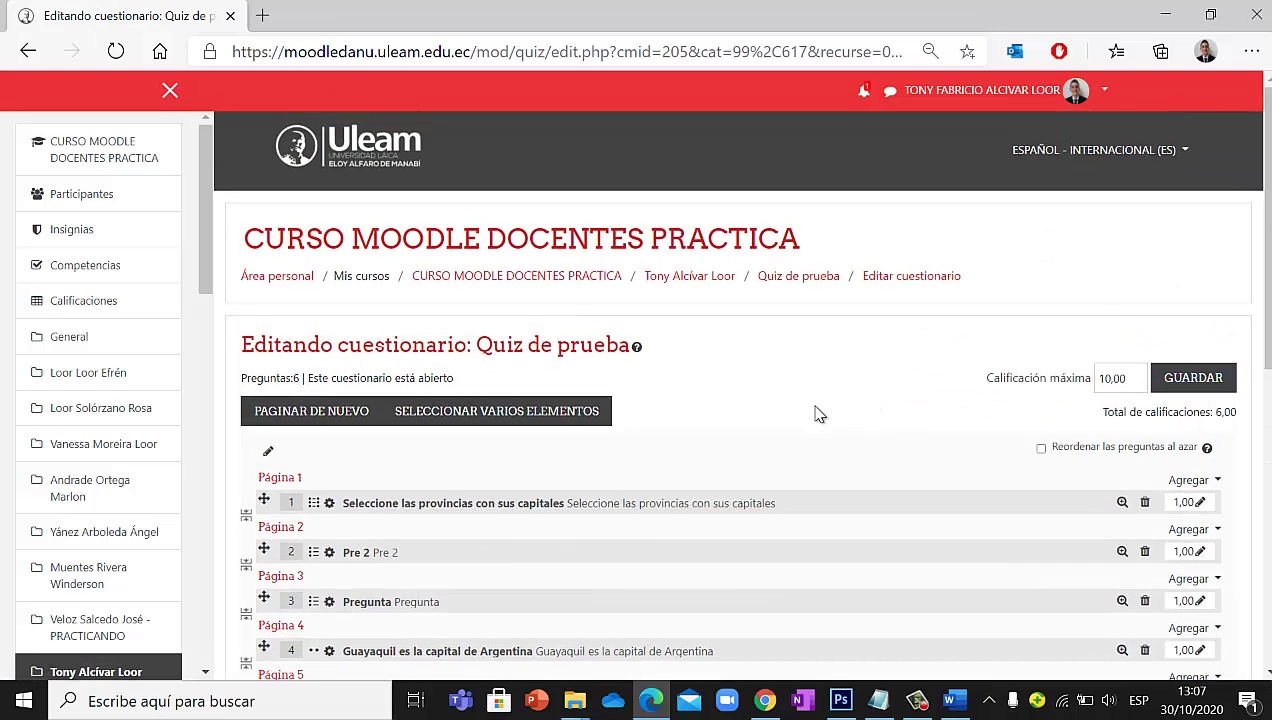
left_click(1195, 380)
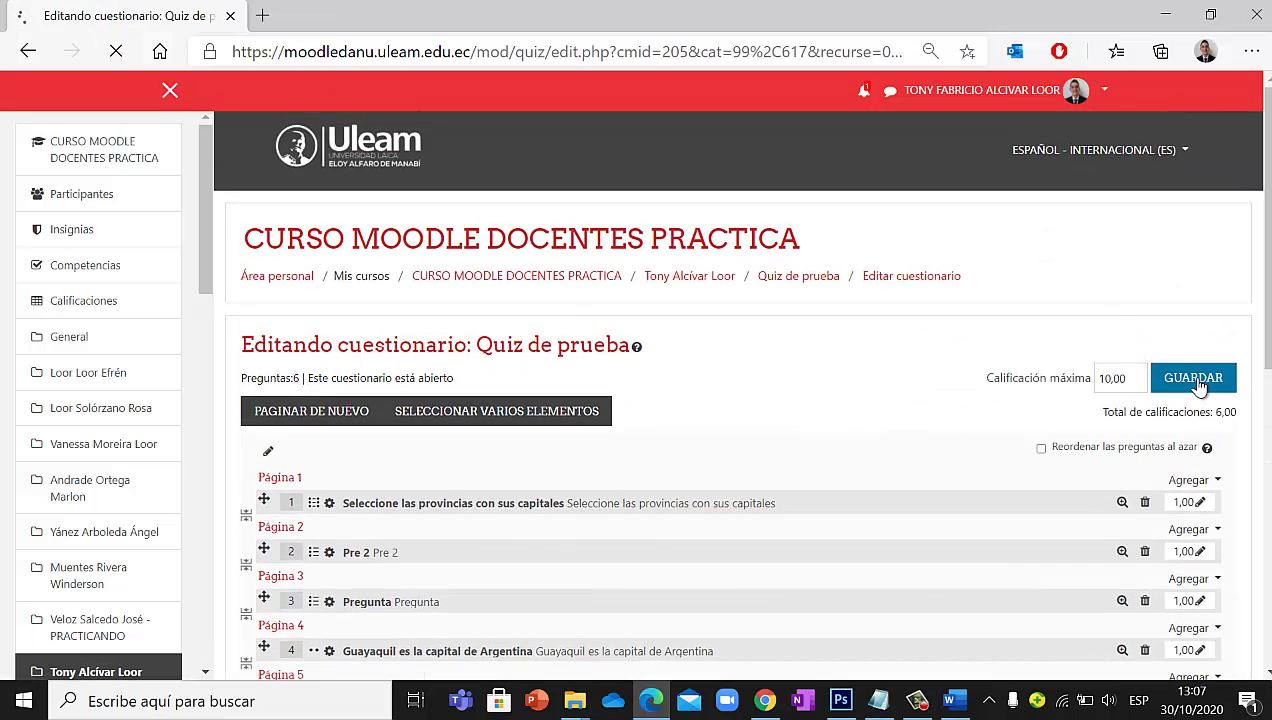
scroll(923, 383, "down", 5)
scroll(923, 383, "up", 3)
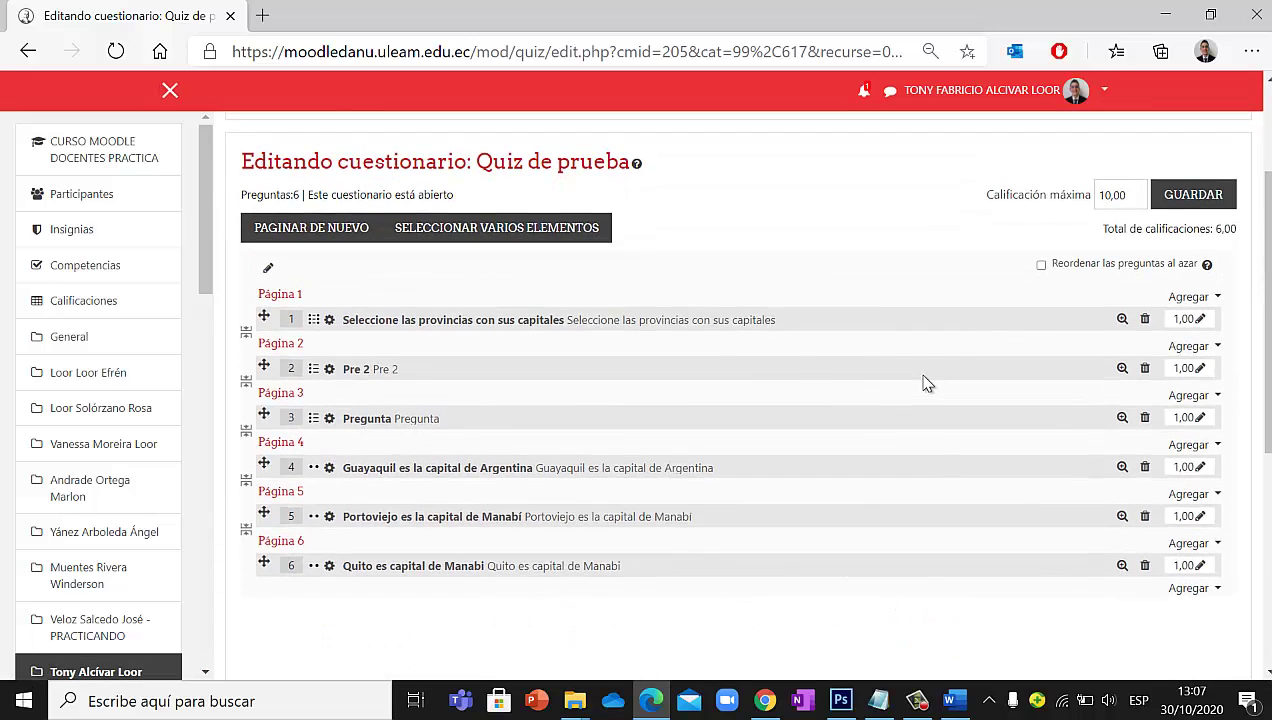
Start a preview attempt of Quiz de prueba and examine the answer choices for Pichincha in question 1
scroll(650, 315, "up", 2)
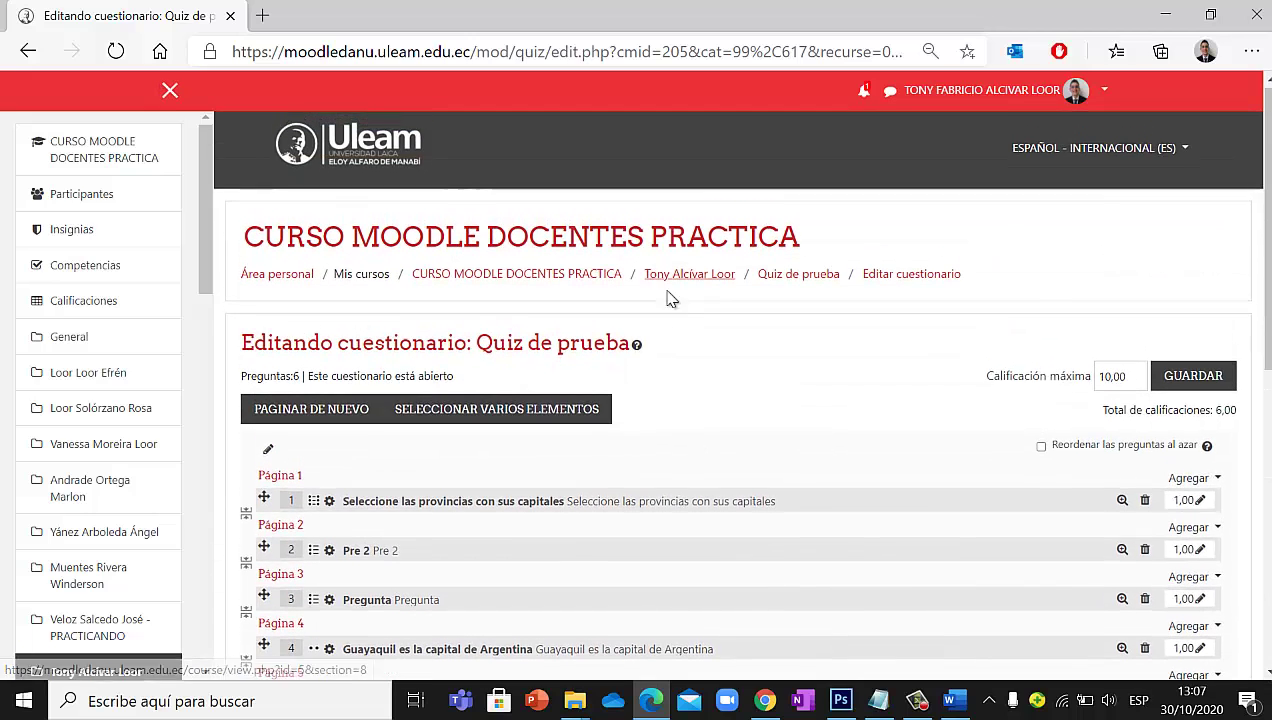
left_click(797, 277)
left_click(711, 491)
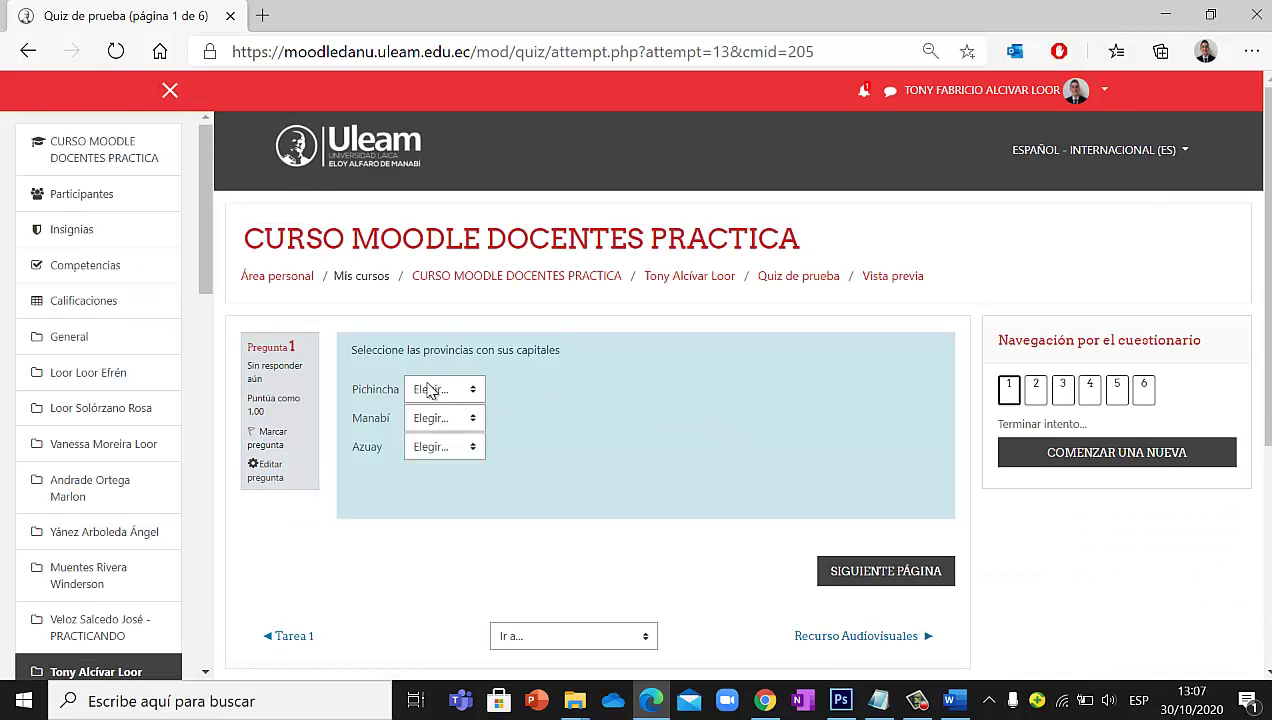
left_click(434, 390)
left_click(494, 391)
Preview questions 2 and 4 of the quiz and answer Guayaquil es la capital de Argentina with Verdadero
left_click(1030, 395)
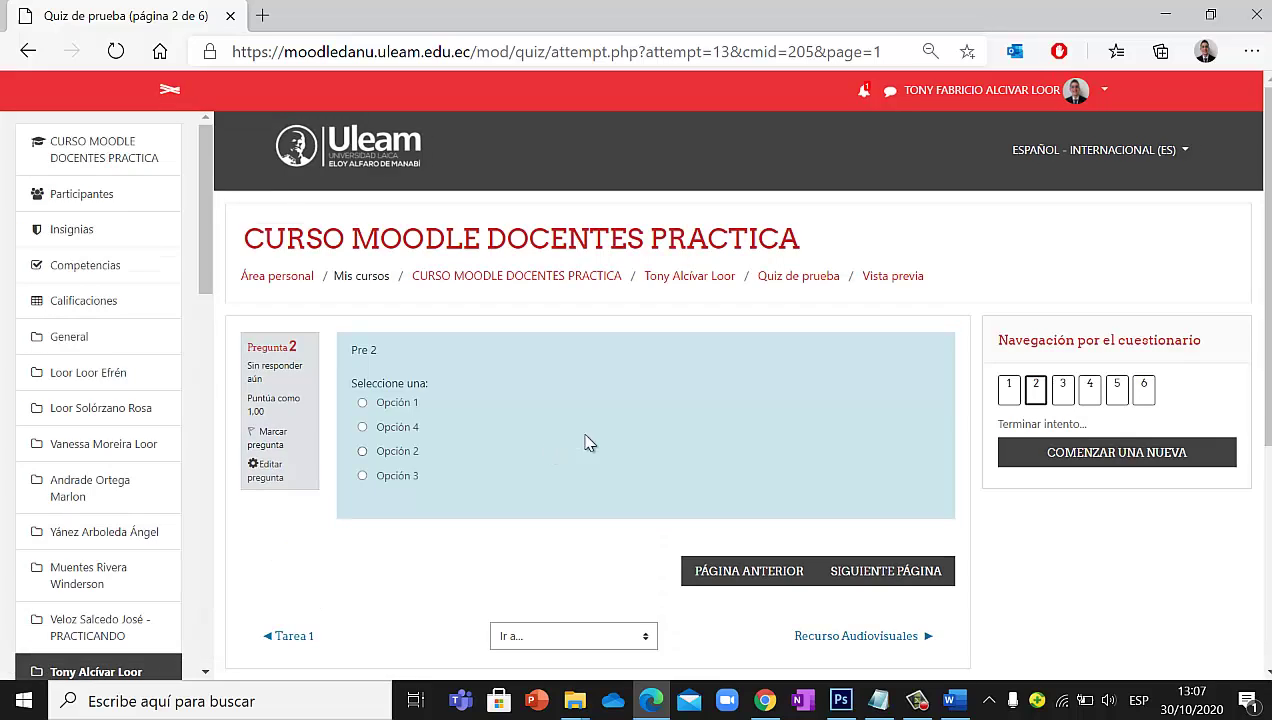
left_click(1090, 392)
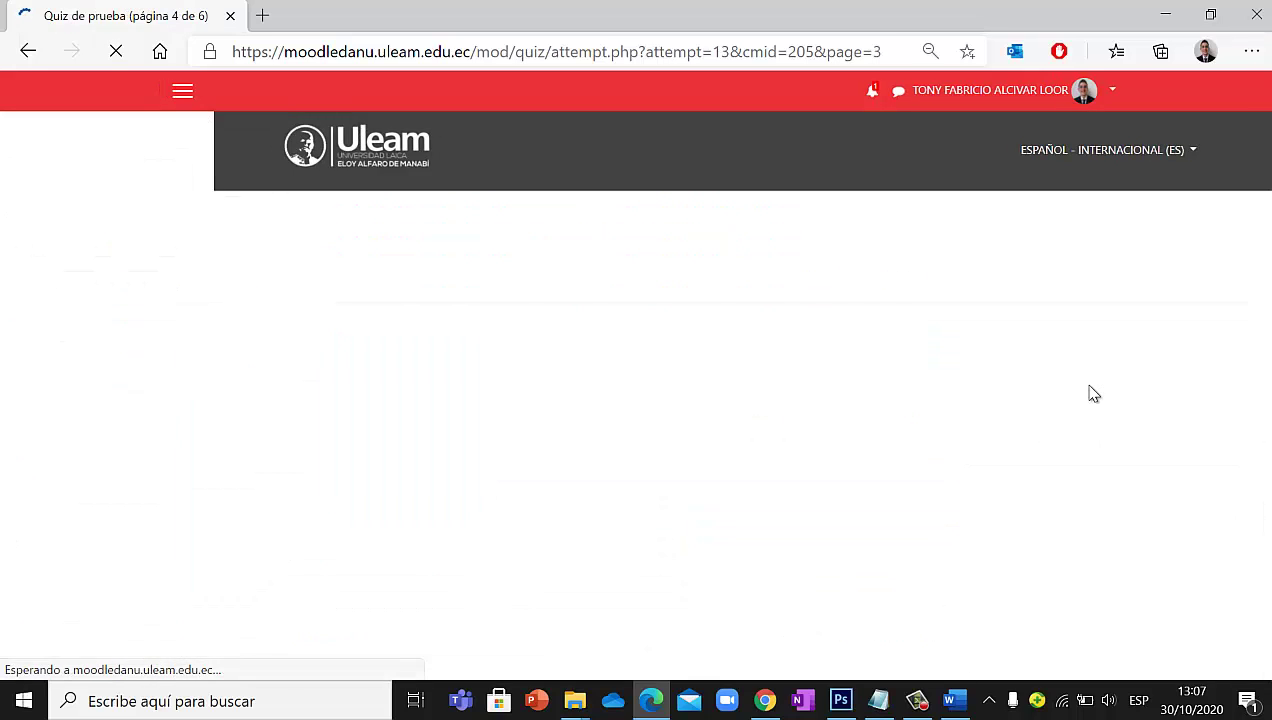
left_click_drag(371, 350, 601, 361)
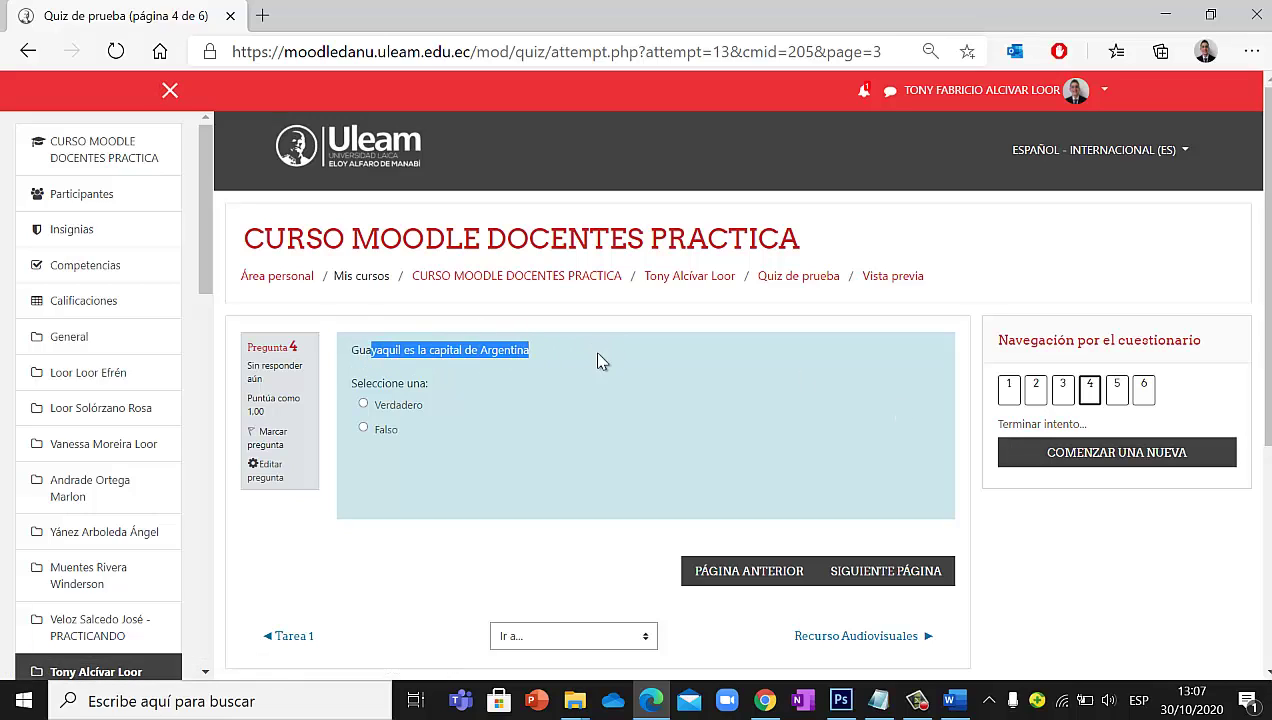
left_click(391, 430)
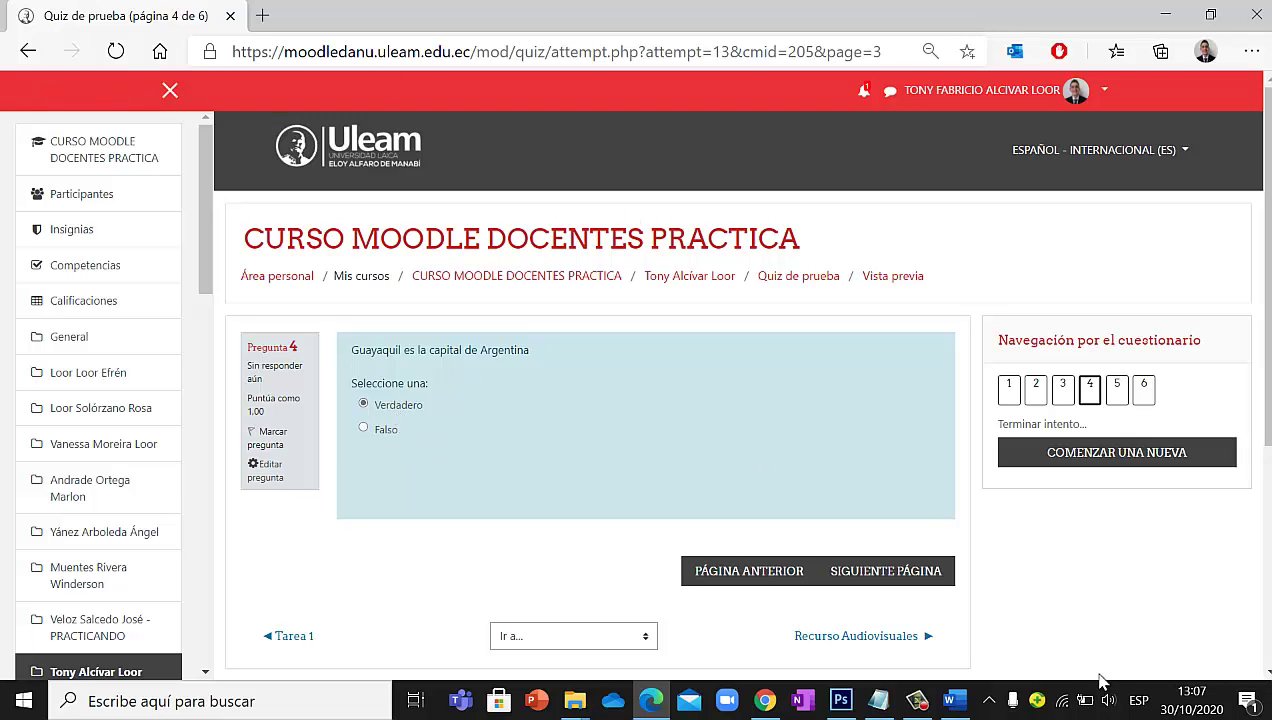
Switch to the question template in Word, review its questions and open the page header for editing
left_click(955, 700)
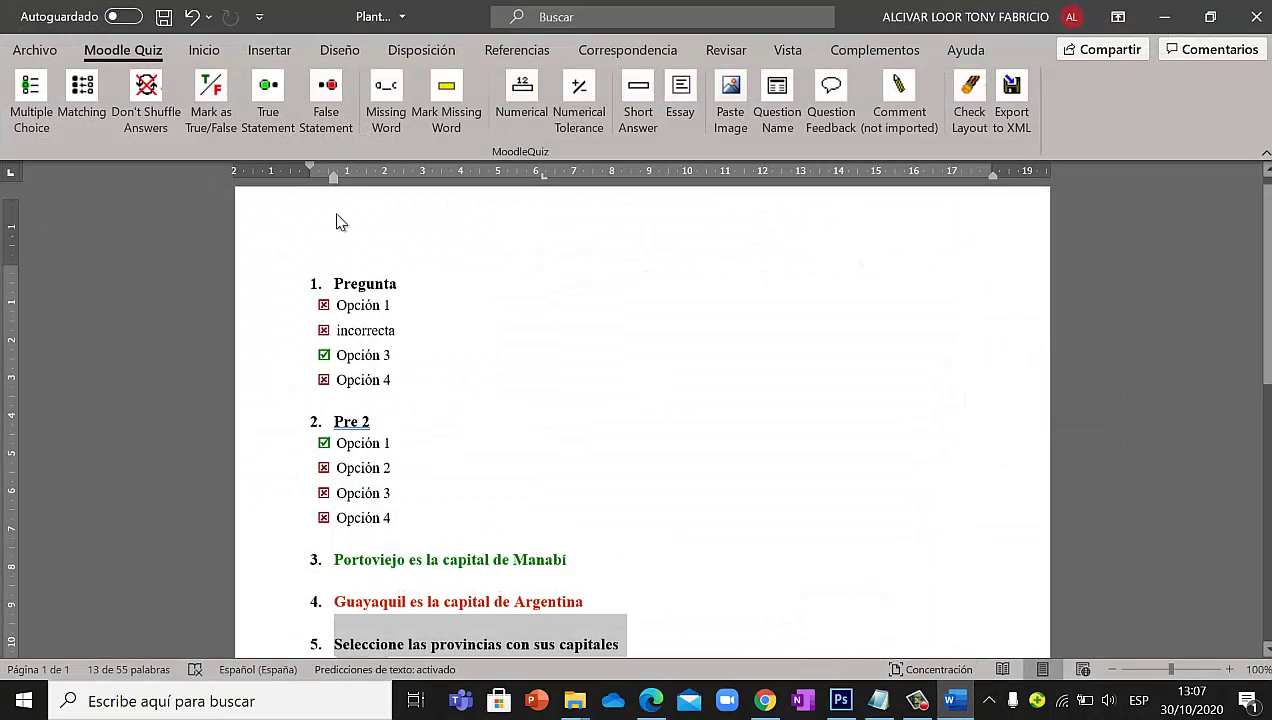
double_click(344, 228)
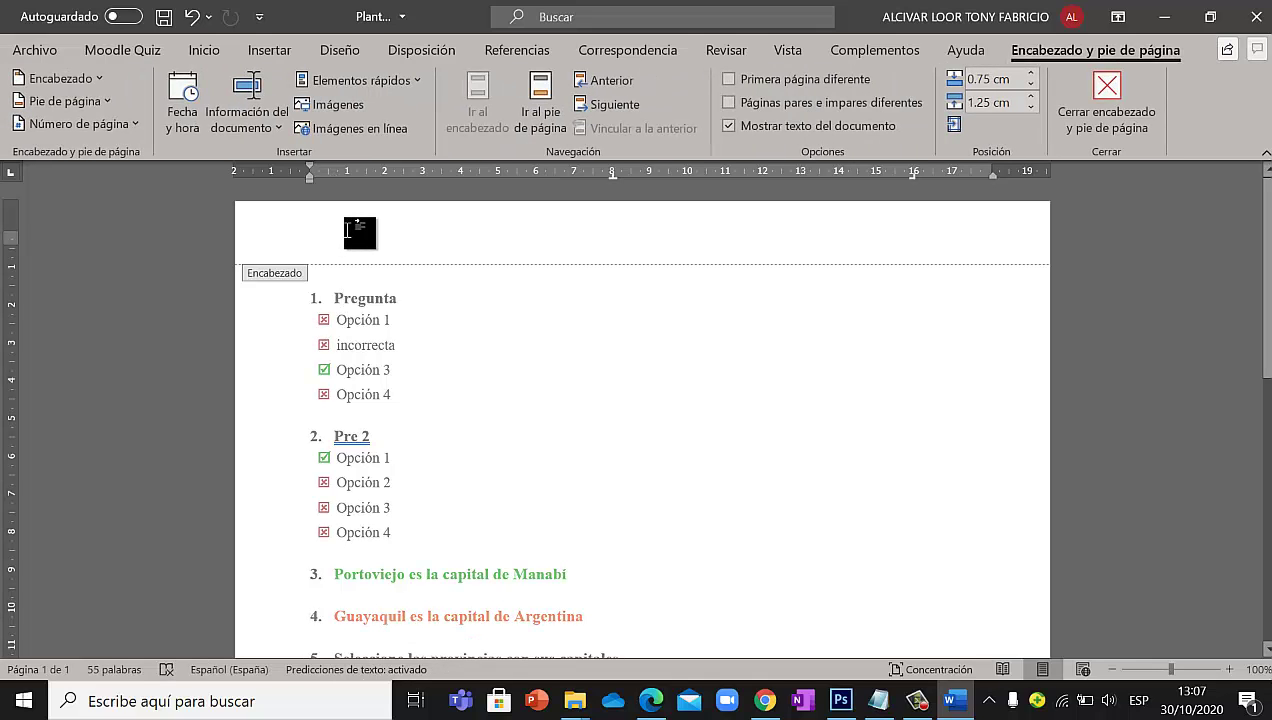
type("A")
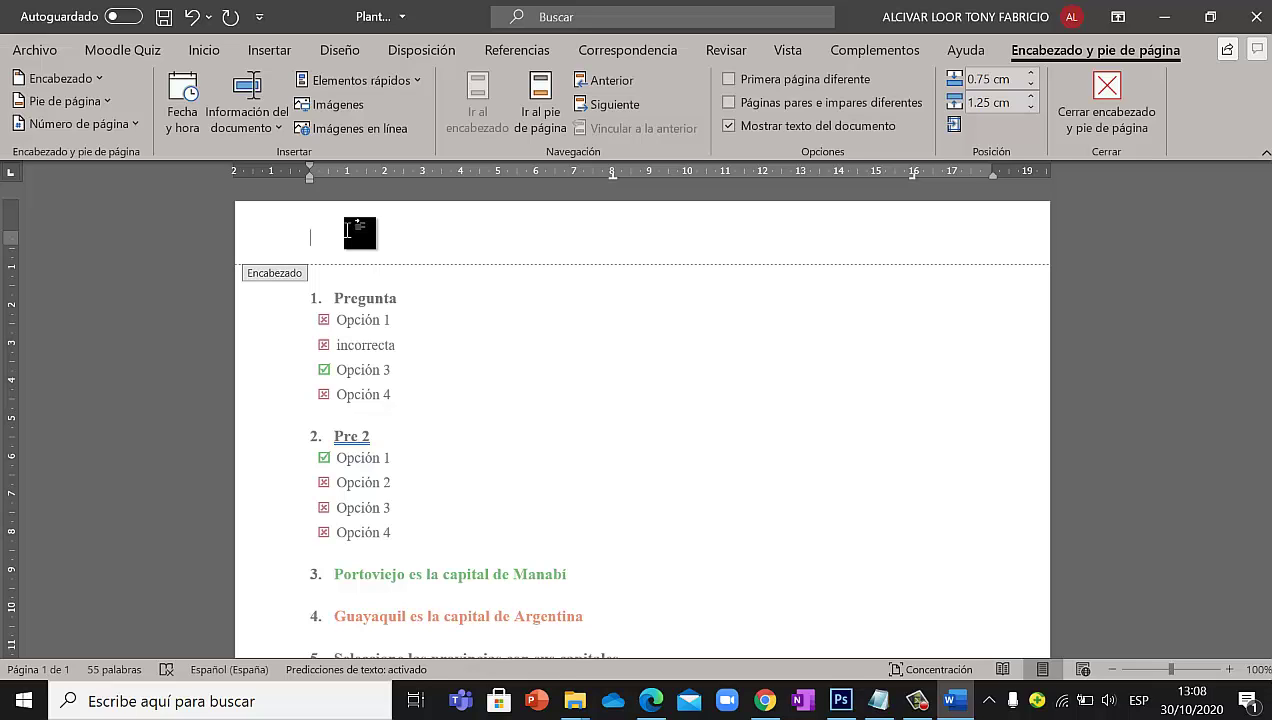
scroll(596, 539, "down", 5)
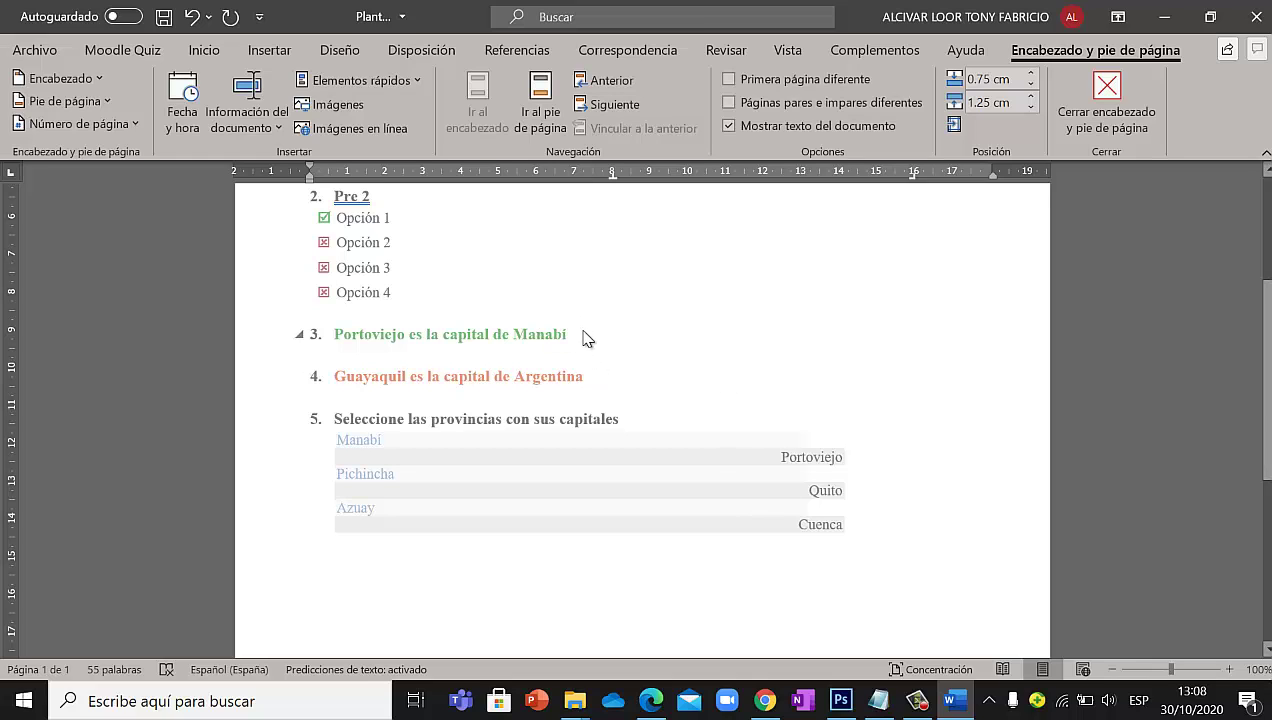
scroll(587, 338, "up", 3)
scroll(600, 540, "up", 2)
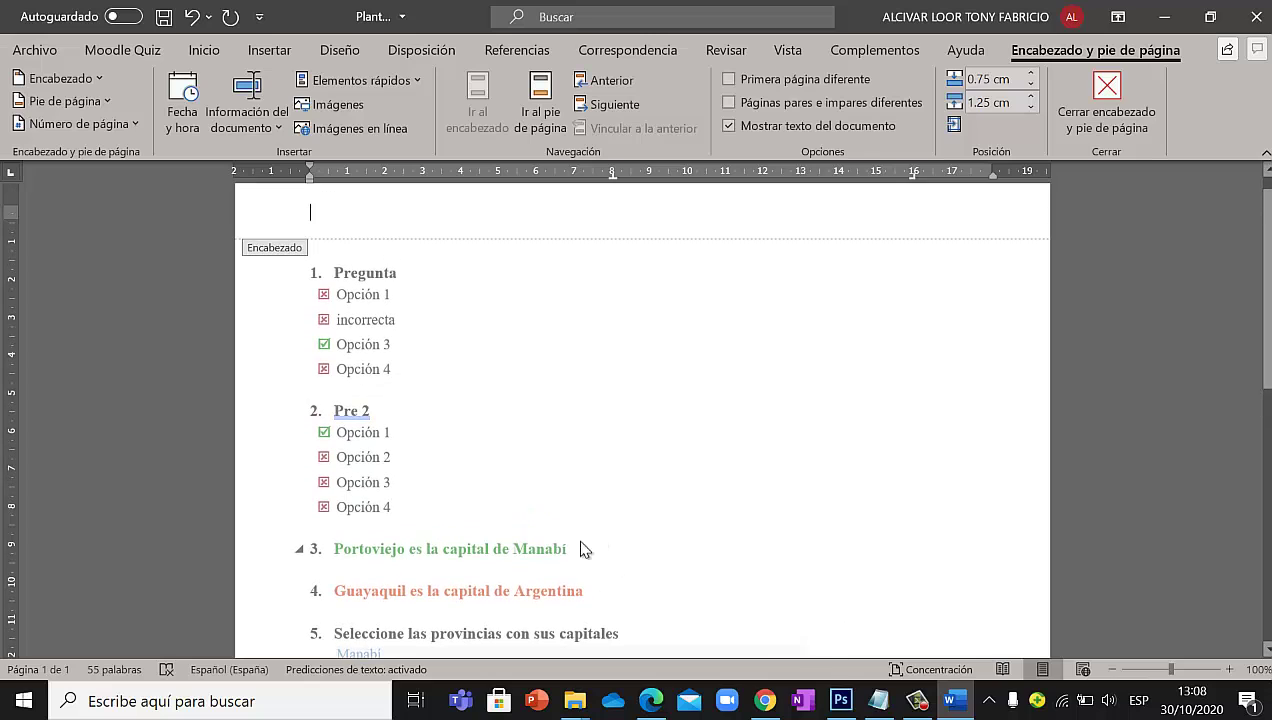
double_click(575, 603)
scroll(345, 246, "up", 1)
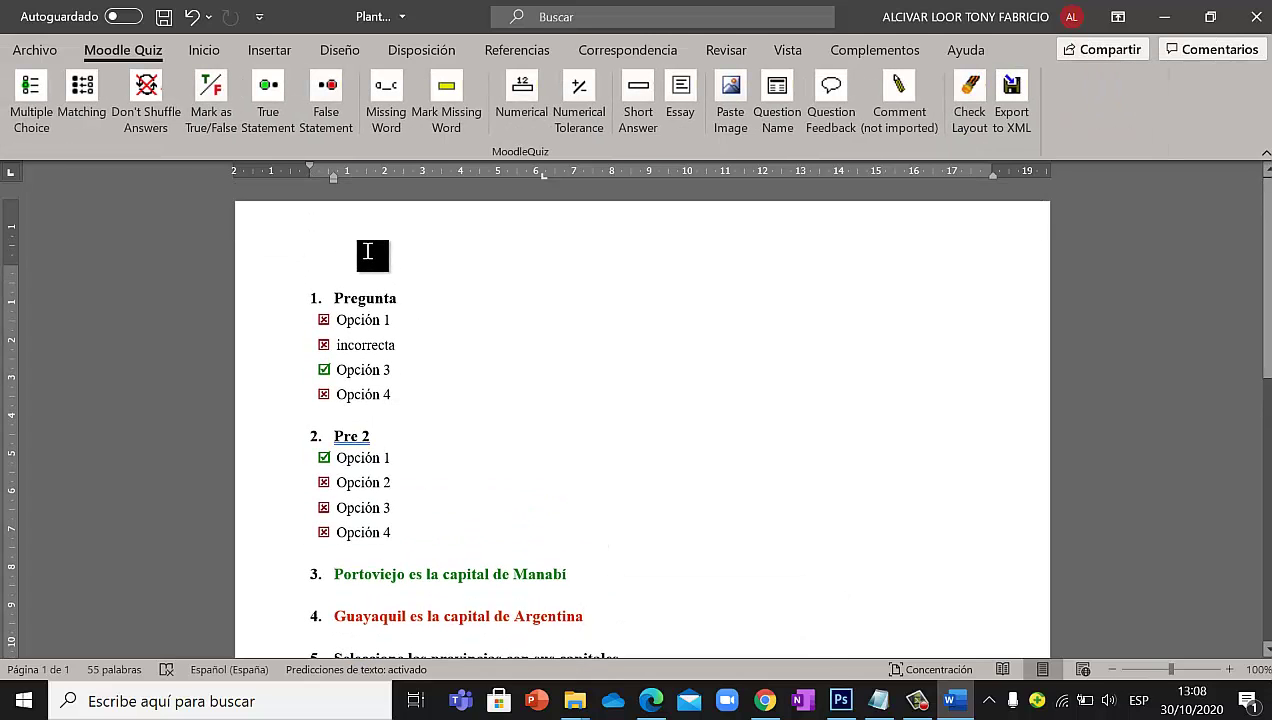
double_click(367, 250)
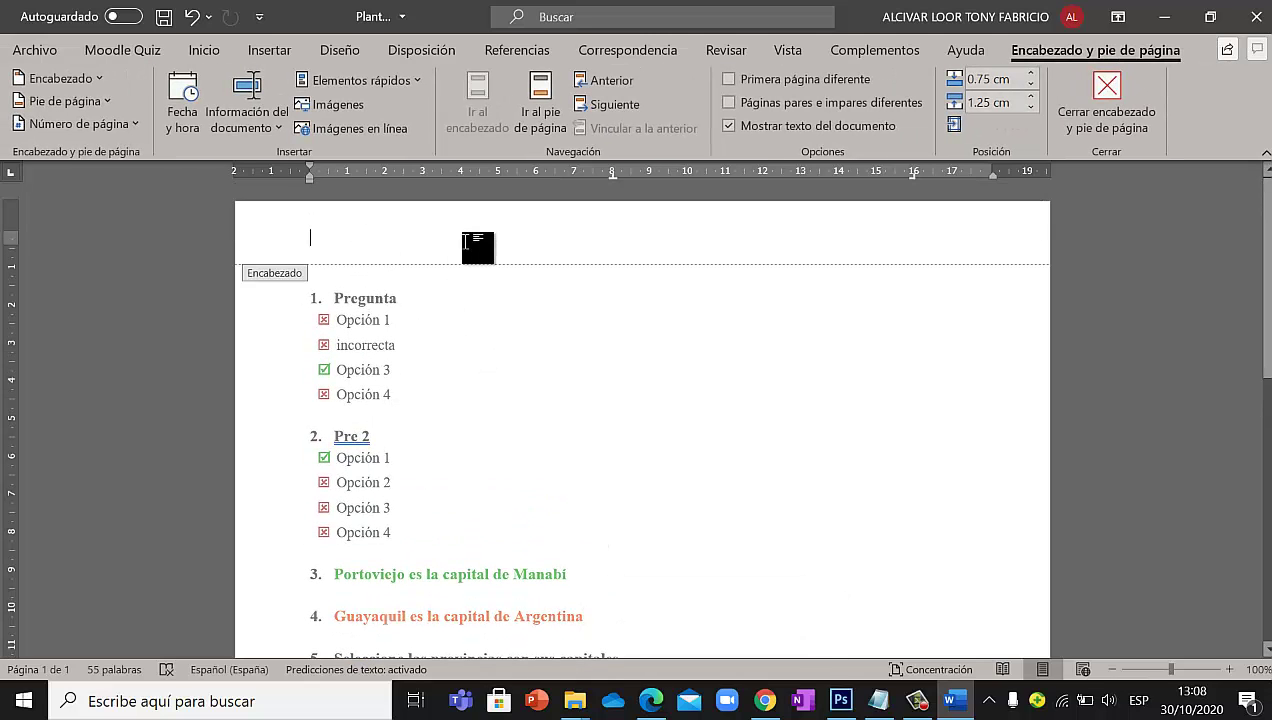